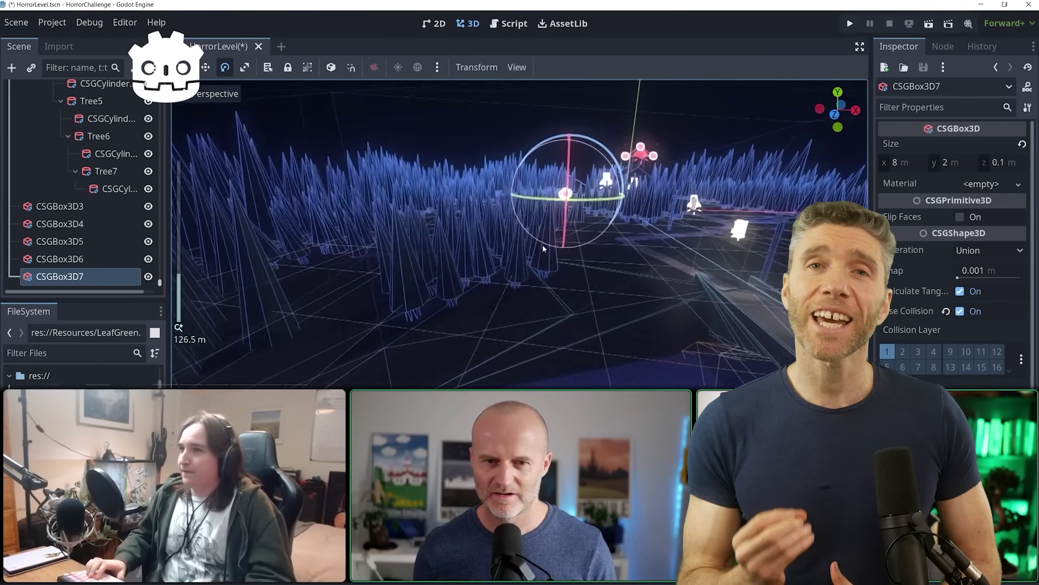
pyautogui.moveTo(510, 253); pyautogui.dragTo(415, 247, button='middle')
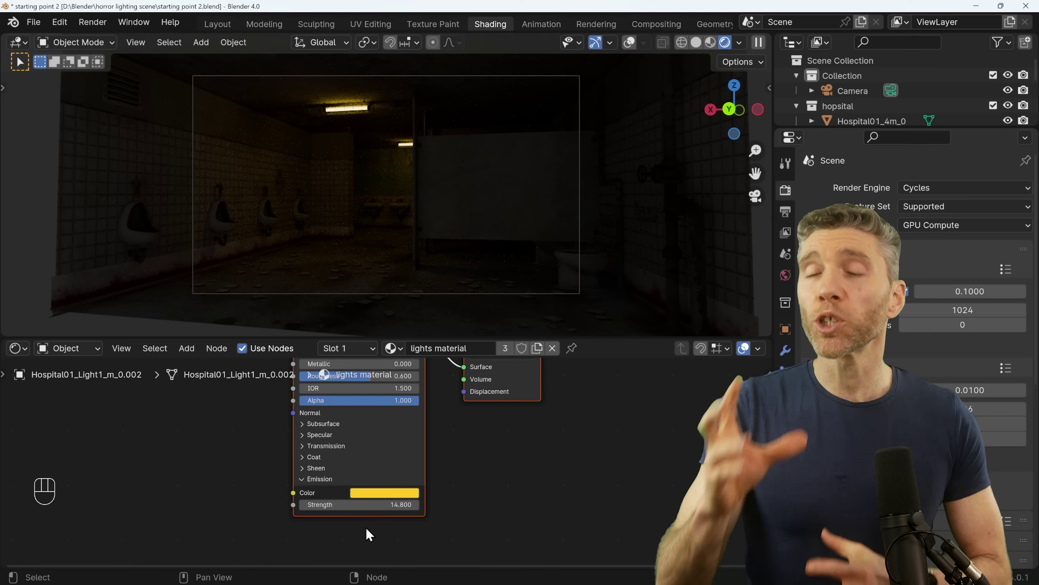
# Step: Raise the emission strength of the ceiling tube's lights material to brighten the washroom
pyautogui.moveTo(370, 505); pyautogui.dragTo(534, 504)
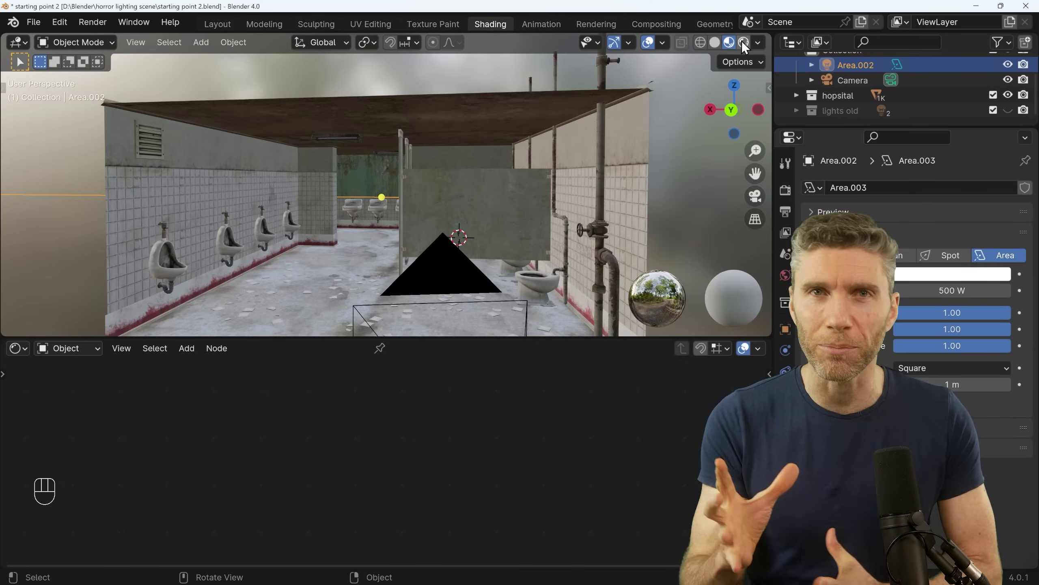
# Step: Show the washroom rendered through the camera and set the area light's power to 300 W
pyautogui.click(743, 42)
pyautogui.press('KP_0')
pyautogui.write('300')
pyautogui.press('Return')
# Step: Pick a blue colour for the area light at the far end of the washroom
pyautogui.click(952, 273)
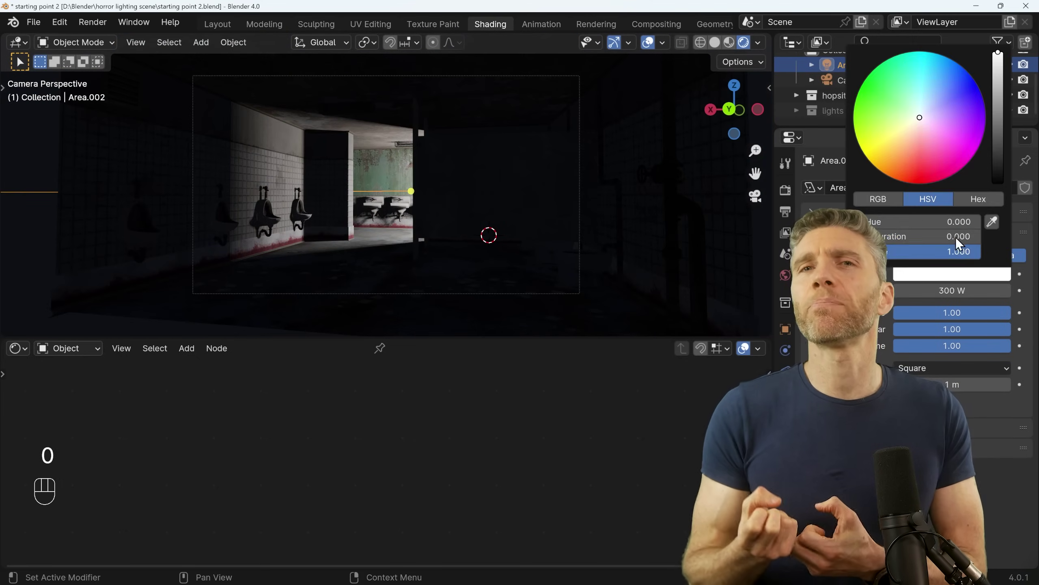
pyautogui.click(986, 93)
pyautogui.press('n')
pyautogui.click(917, 273)
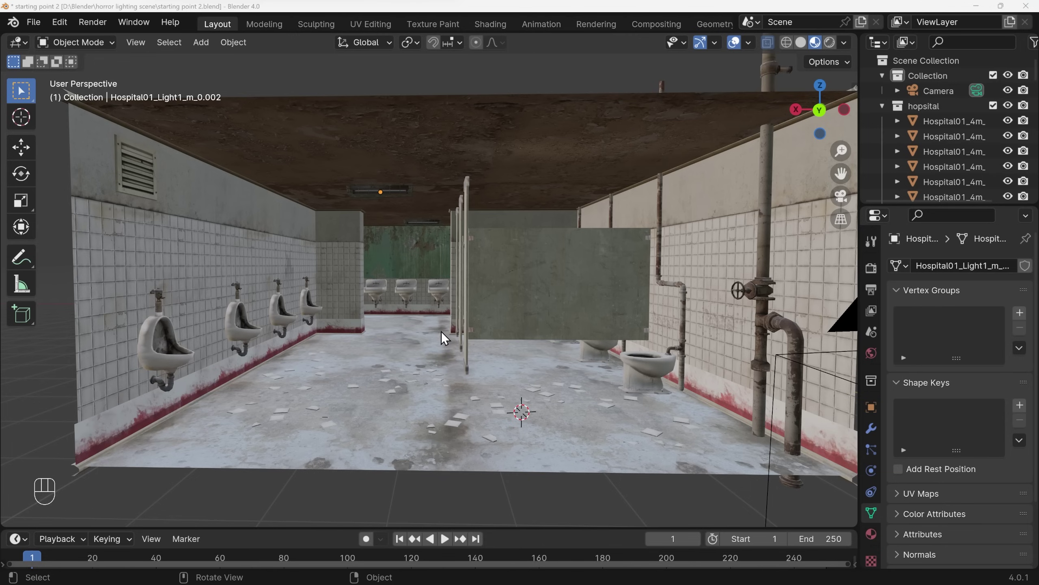
pyautogui.moveTo(441, 333); pyautogui.dragTo(452, 368, button='middle')
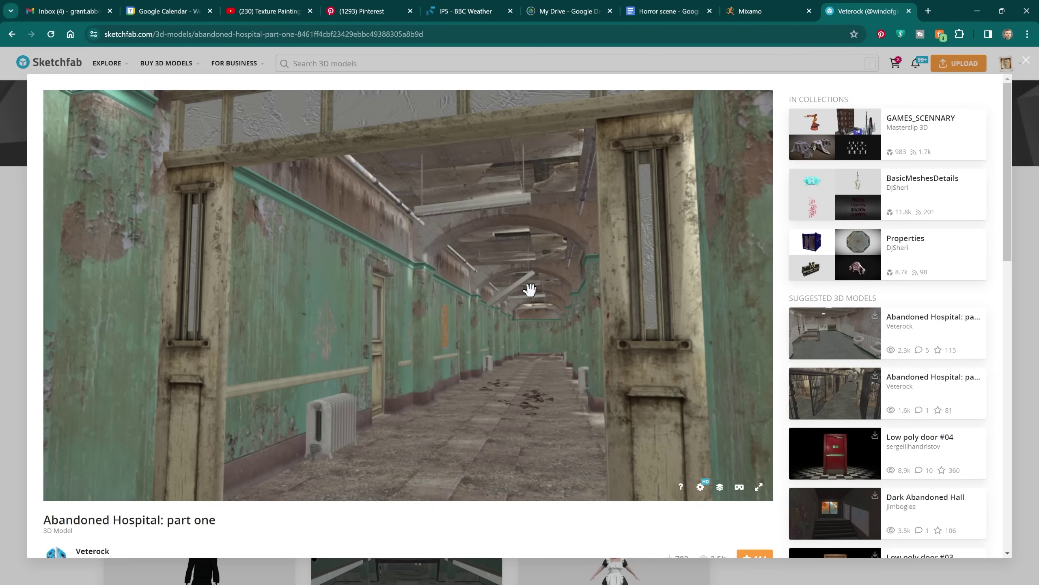
# Step: Examine the Abandoned Hospital: part one model on Sketchfab from outside and along its interior corridor
pyautogui.scroll(-1, 143, 513)
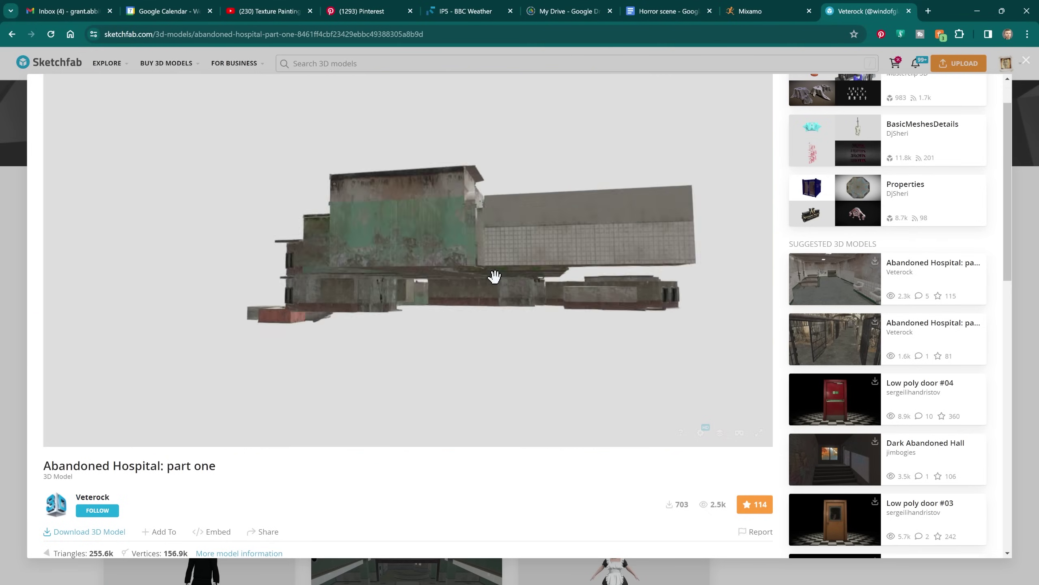
pyautogui.moveTo(492, 274); pyautogui.dragTo(344, 373)
pyautogui.scroll(1, 343, 374)
pyautogui.scroll(10, 436, 371)
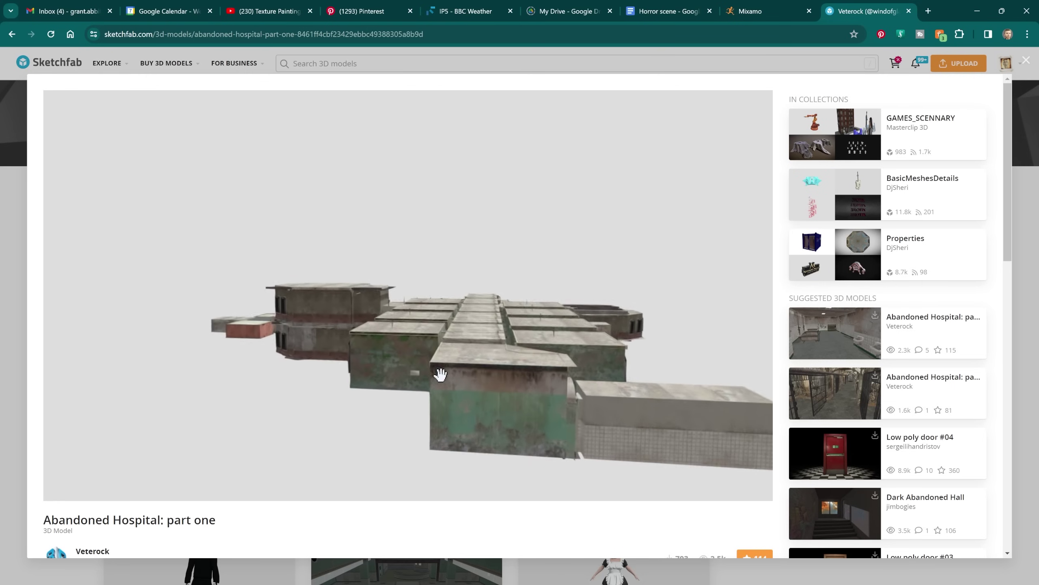
pyautogui.scroll(8, 461, 370)
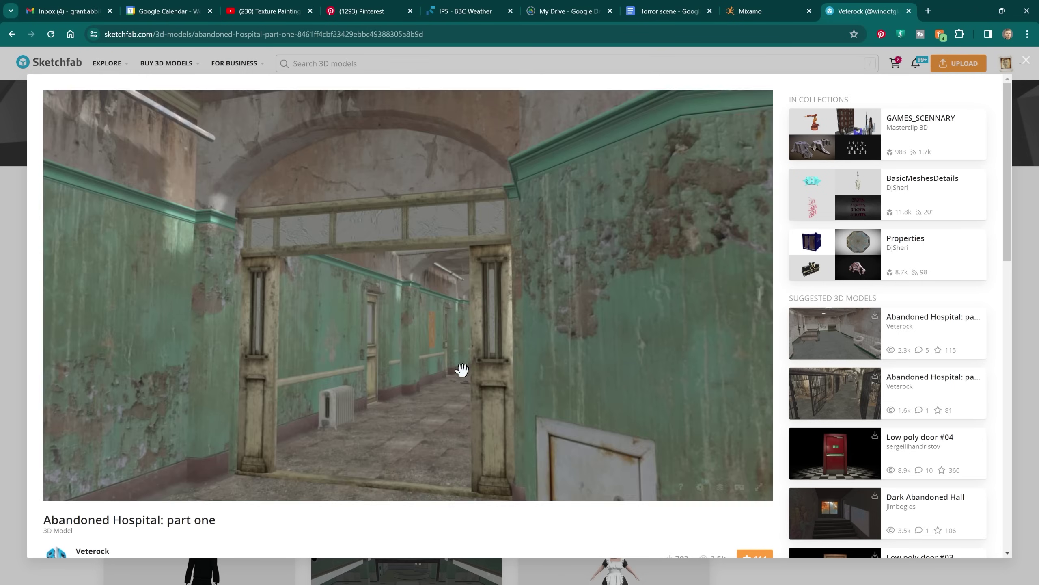
pyautogui.scroll(-1, 109, 511)
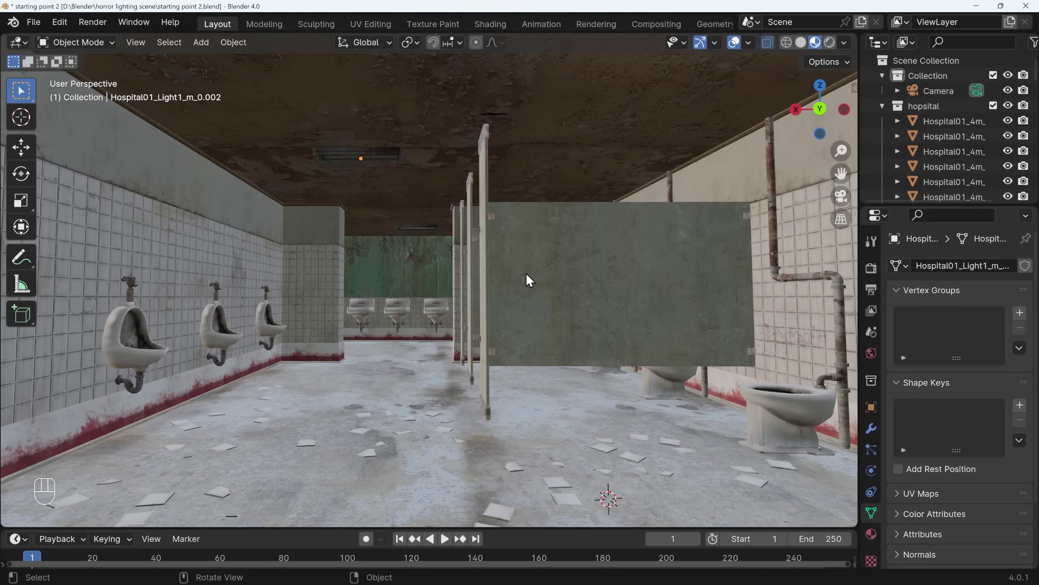
# Step: In Blender, look through the camera, try a 50 mm focal length and set it back to 35 mm
pyautogui.press('KP_0')
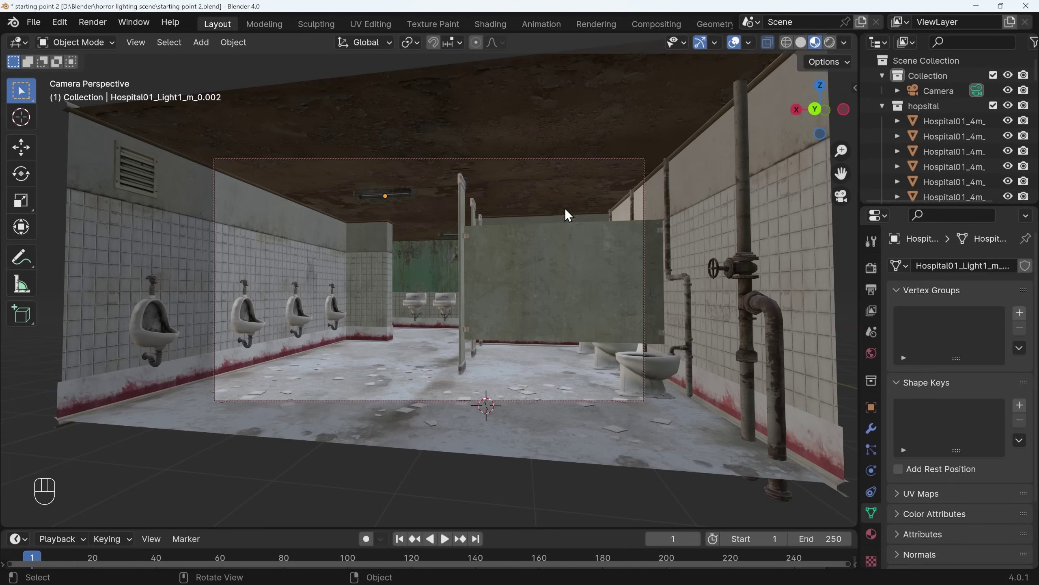
pyautogui.click(940, 92)
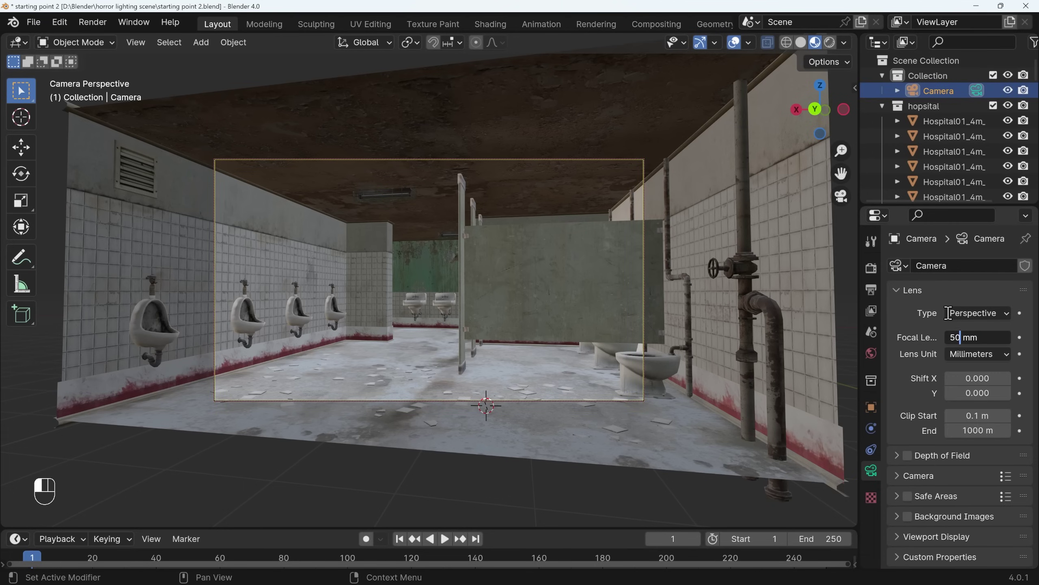
pyautogui.scroll(3, 443, 363)
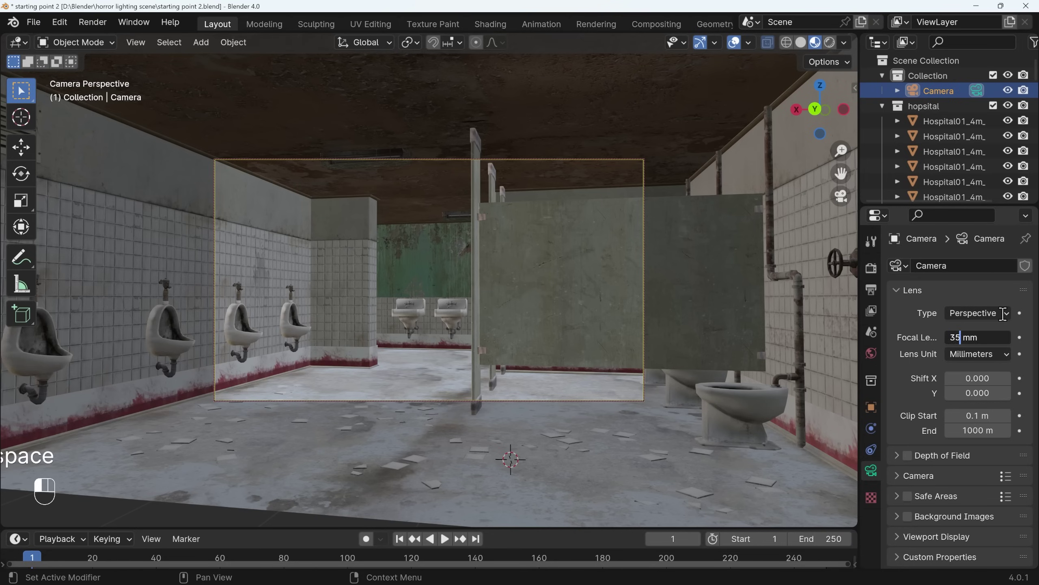
pyautogui.press('Return')
# Step: Switch to the Shading workspace and select the tube inside the nearer ceiling light to show its lights material
pyautogui.click(491, 25)
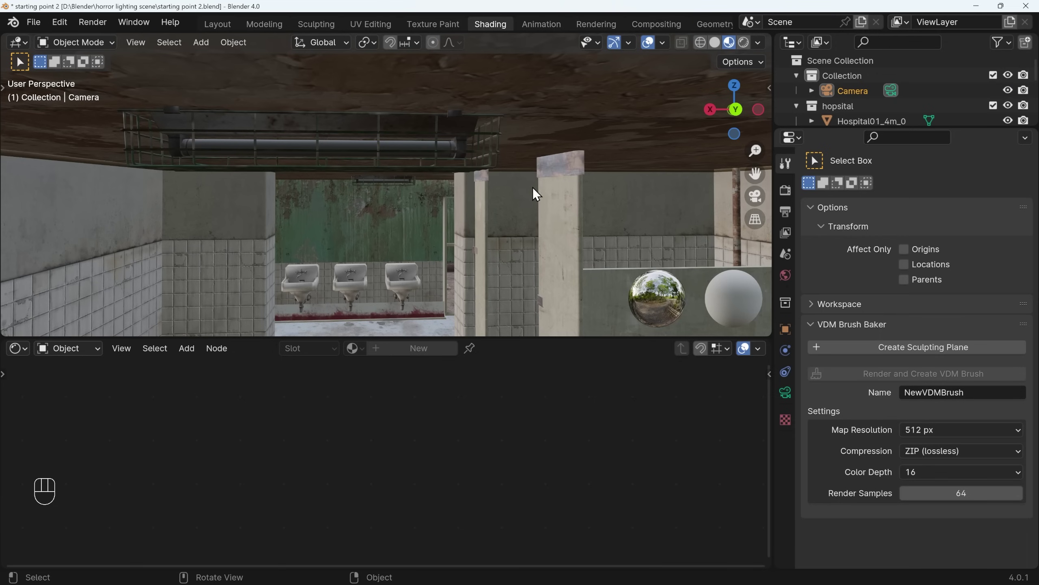
pyautogui.press('KP_0')
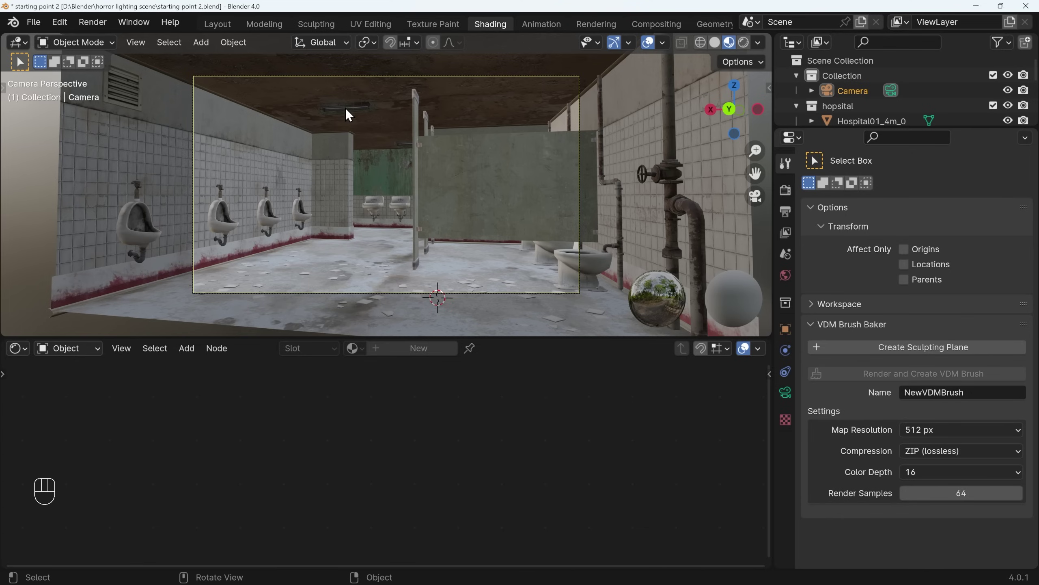
pyautogui.click(345, 107)
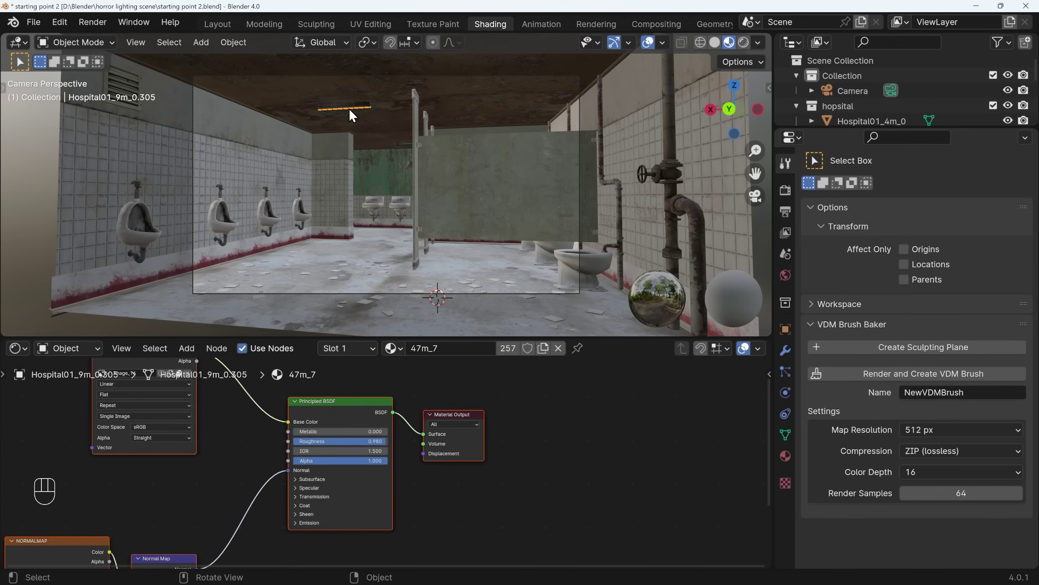
pyautogui.press('KP_0')
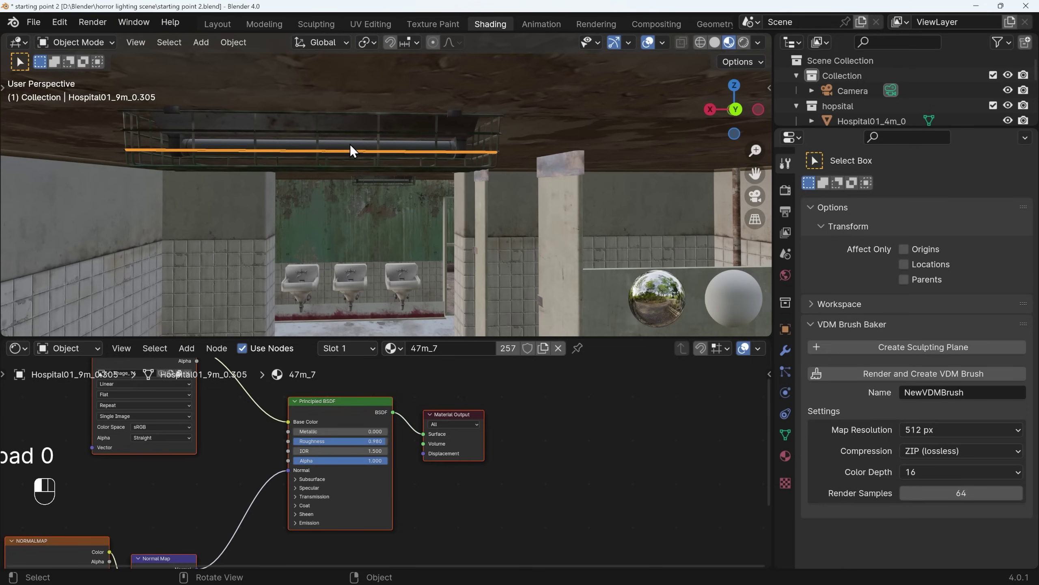
pyautogui.click(352, 149)
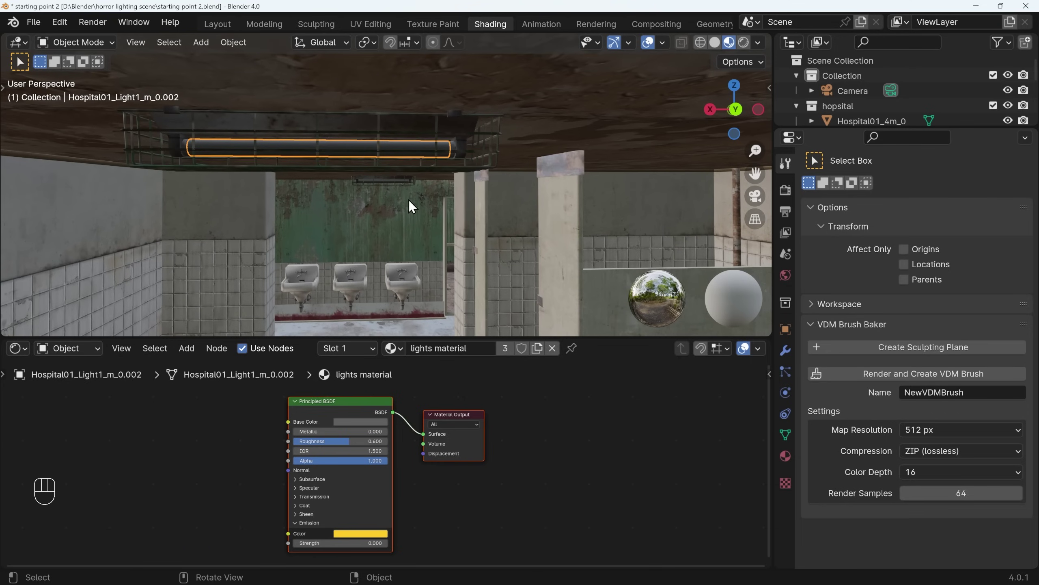
pyautogui.press('KP_0')
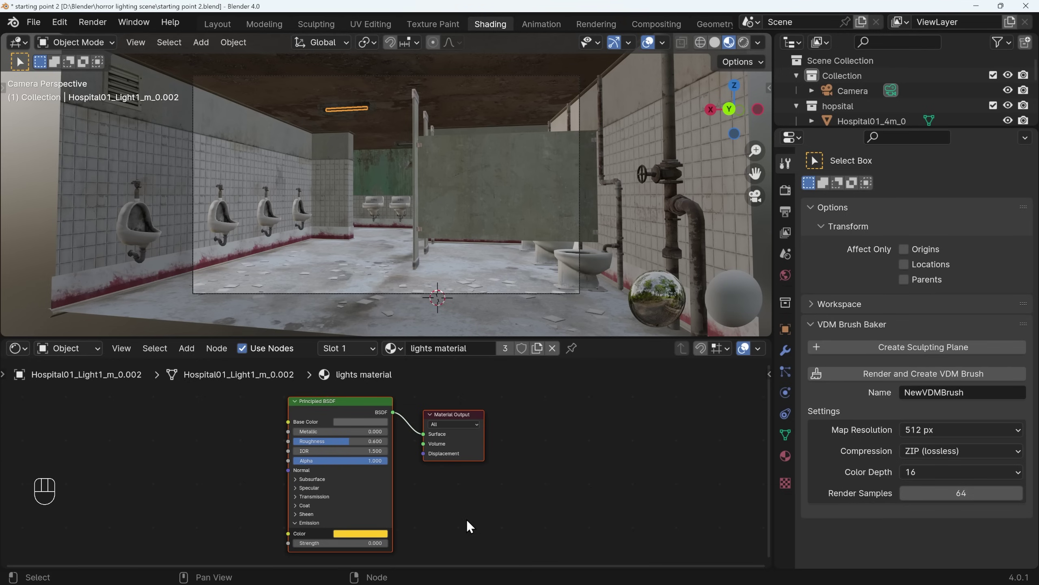
# Step: Set the emission strength of the lights material to 14.8
pyautogui.scroll(2, 387, 493)
pyautogui.moveTo(386, 491); pyautogui.dragTo(414, 434, button='middle')
pyautogui.click(302, 479)
pyautogui.click(302, 479)
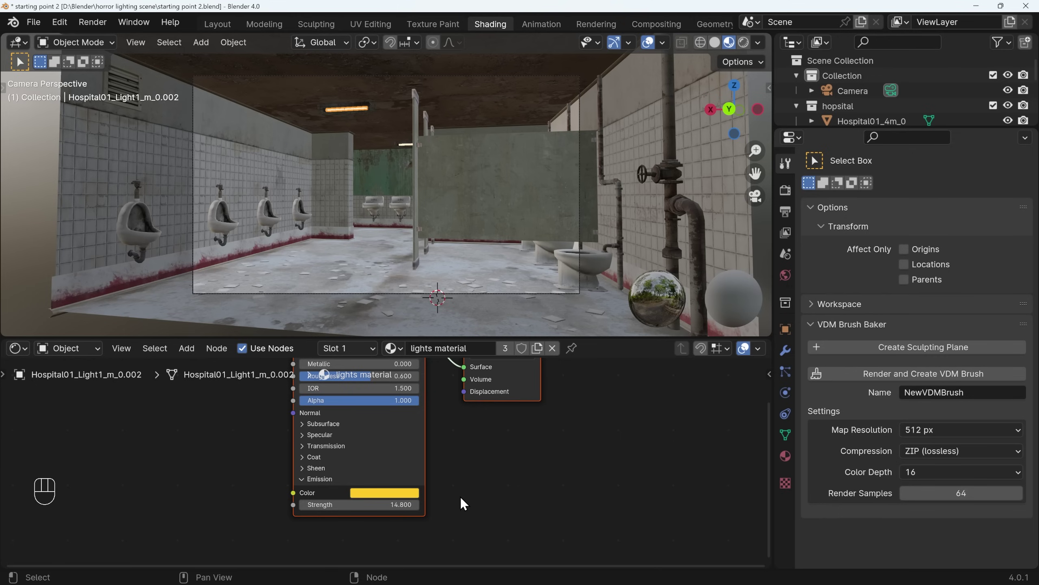
# Step: Show the viewport rendered without overlays and switch the render engine to Cycles
pyautogui.click(648, 43)
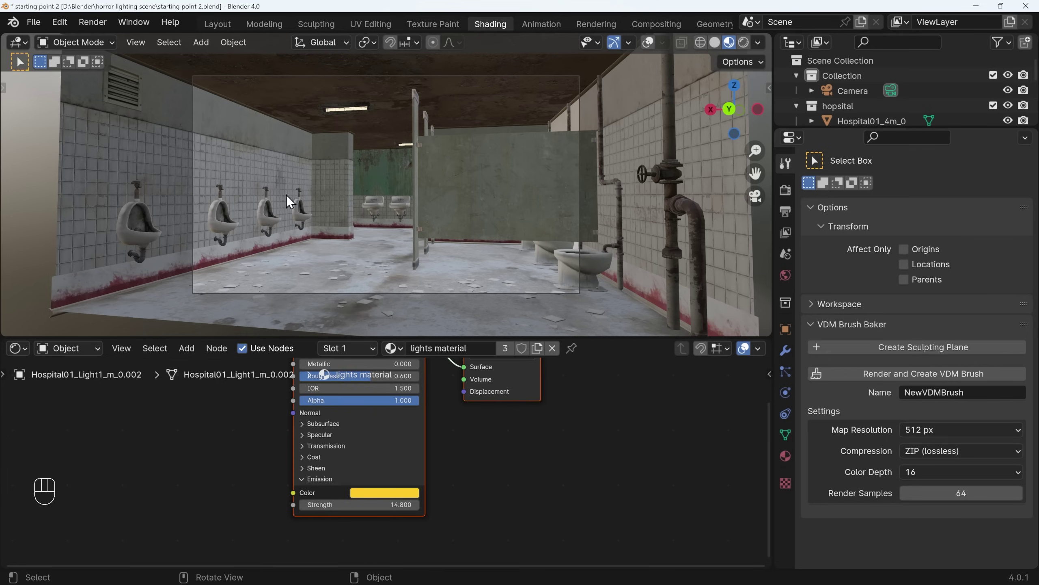
pyautogui.click(743, 42)
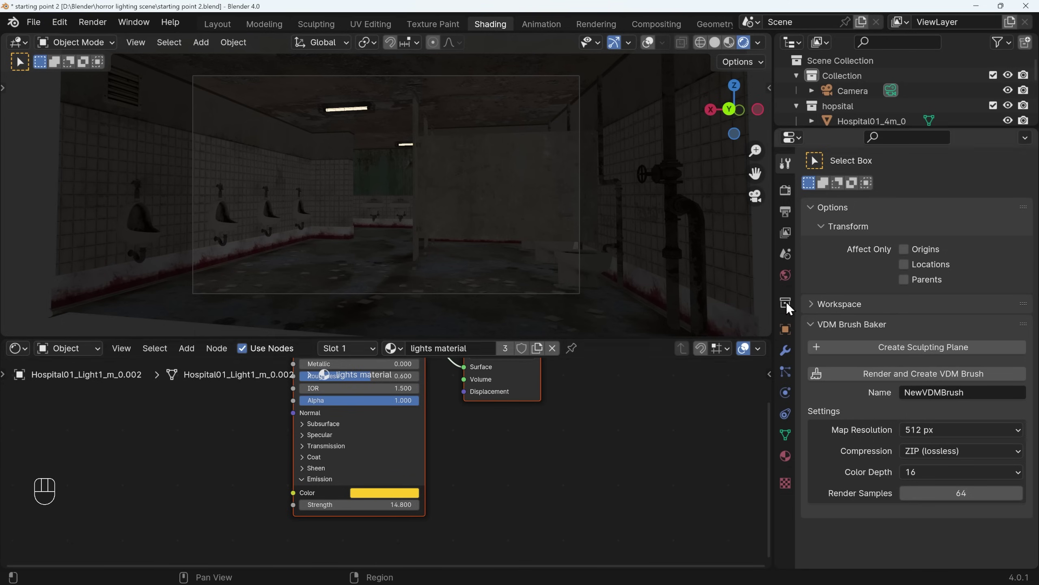
pyautogui.click(786, 192)
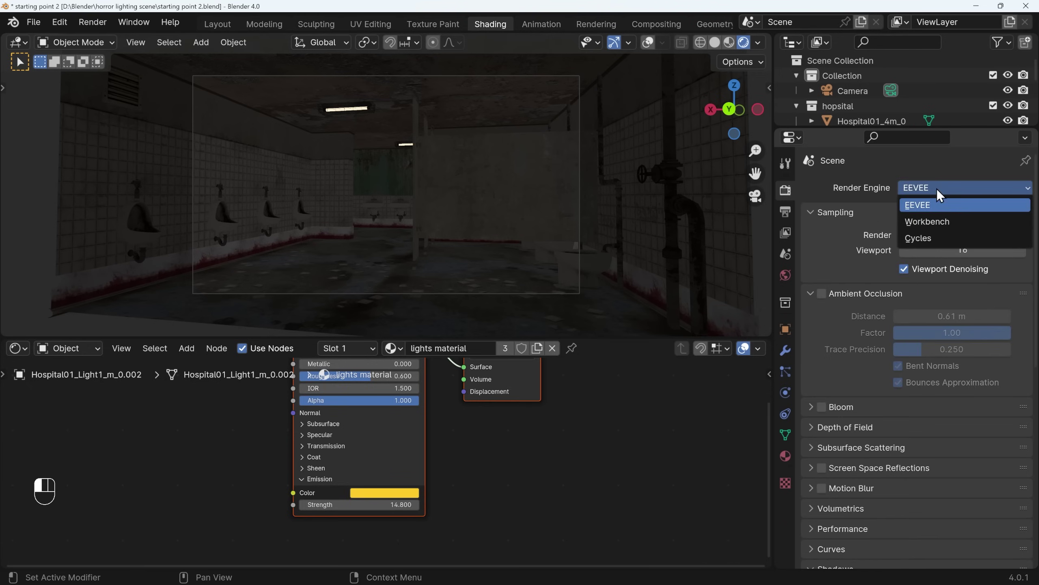
pyautogui.click(924, 236)
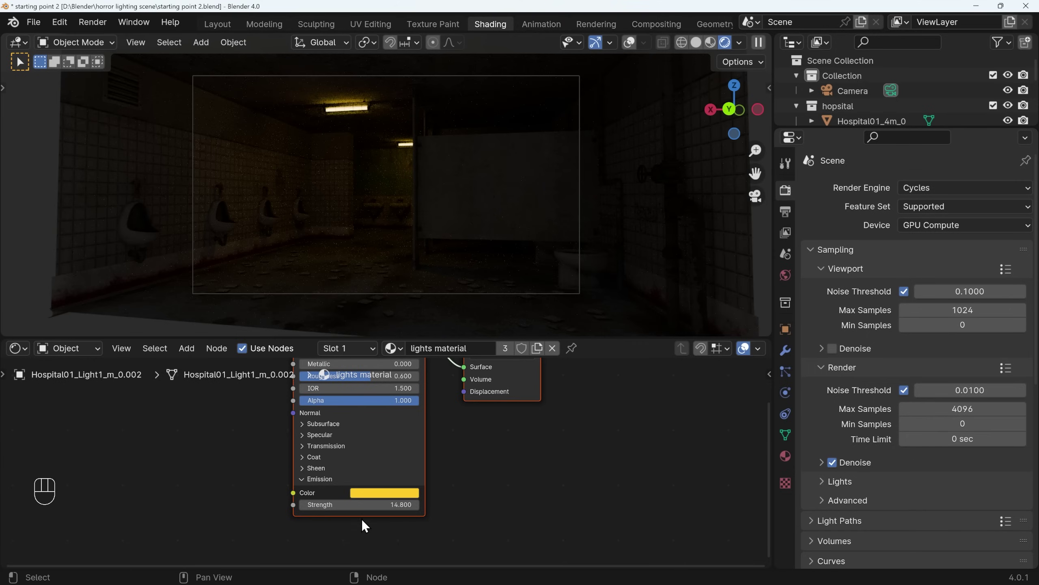
# Step: Set the lights material's emission strength to 37 and turn on viewport denoising
pyautogui.click(360, 504)
pyautogui.write('37')
pyautogui.press('Return')
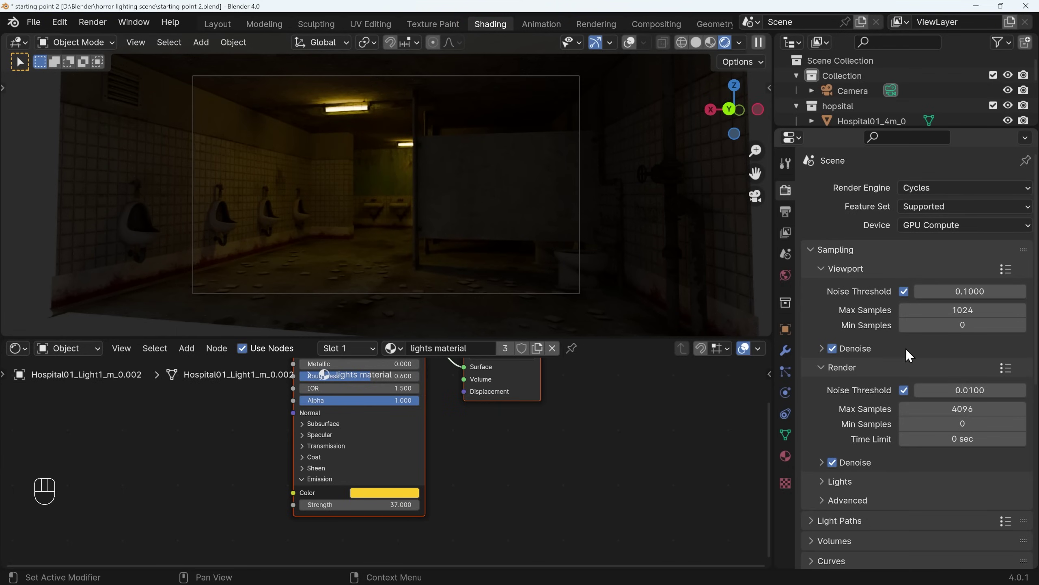
# Step: Switch the render engine back to EEVEE
pyautogui.click(949, 189)
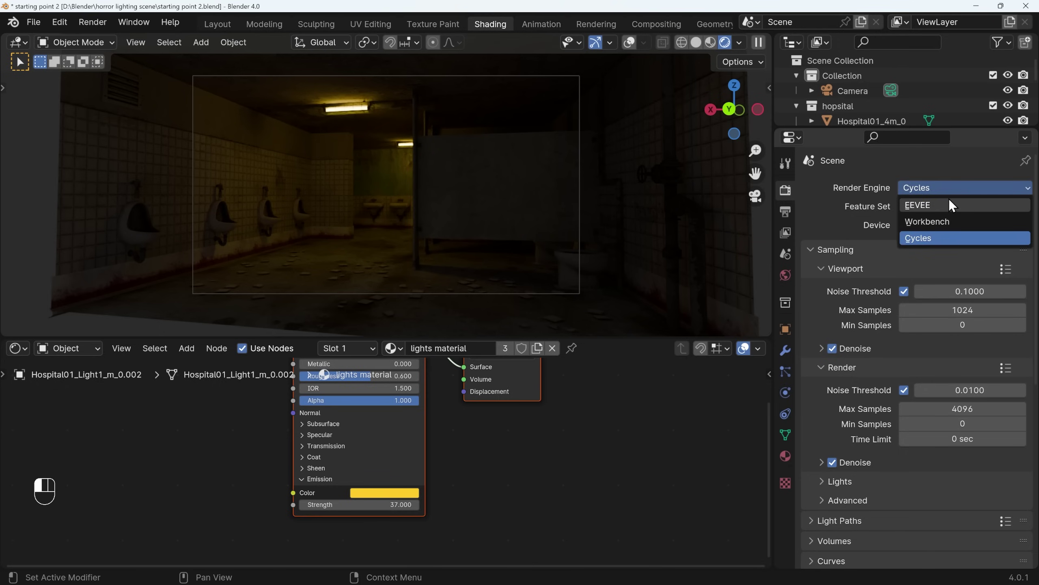
pyautogui.click(949, 200)
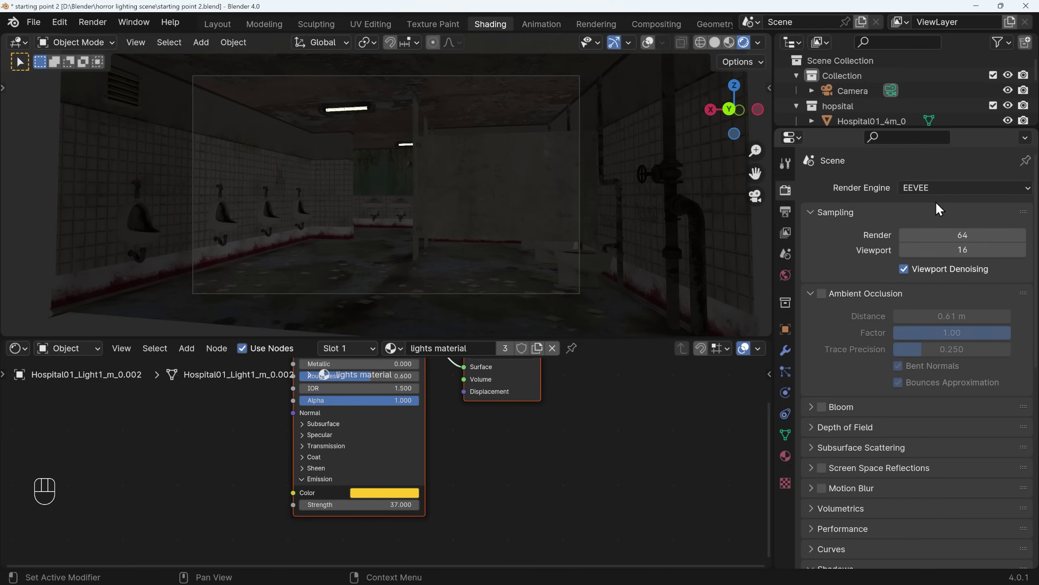
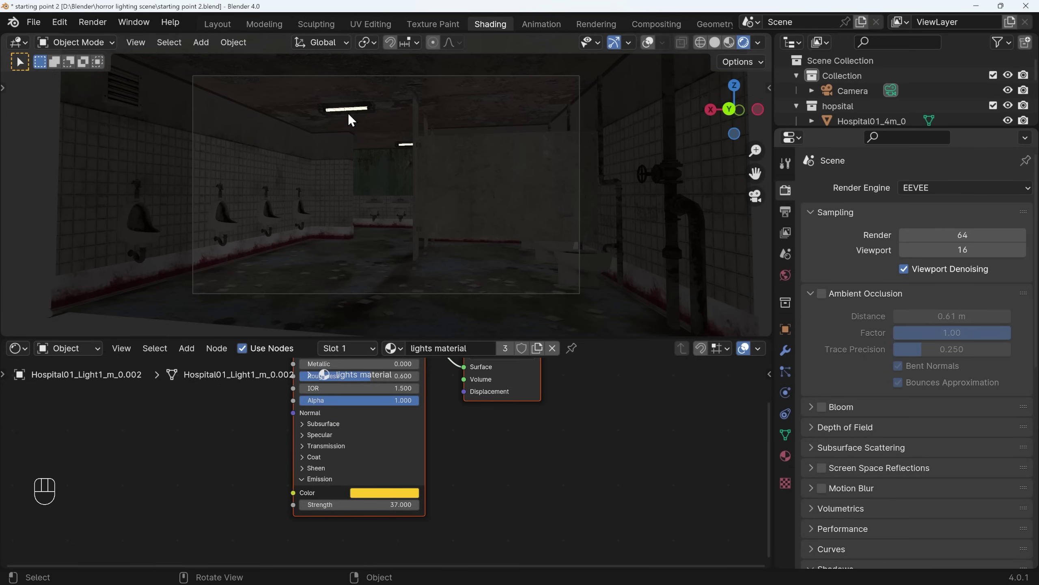
# Step: With overlays turned back on, place the 3D cursor on the nearer ceiling light's tube and add an area light there
pyautogui.press('KP_0')
pyautogui.moveTo(344, 108); pyautogui.dragTo(312, 111, button='middle')
pyautogui.click(648, 42)
pyautogui.keyDown('shift'); pyautogui.rightClick(316, 105); pyautogui.keyUp('shift')
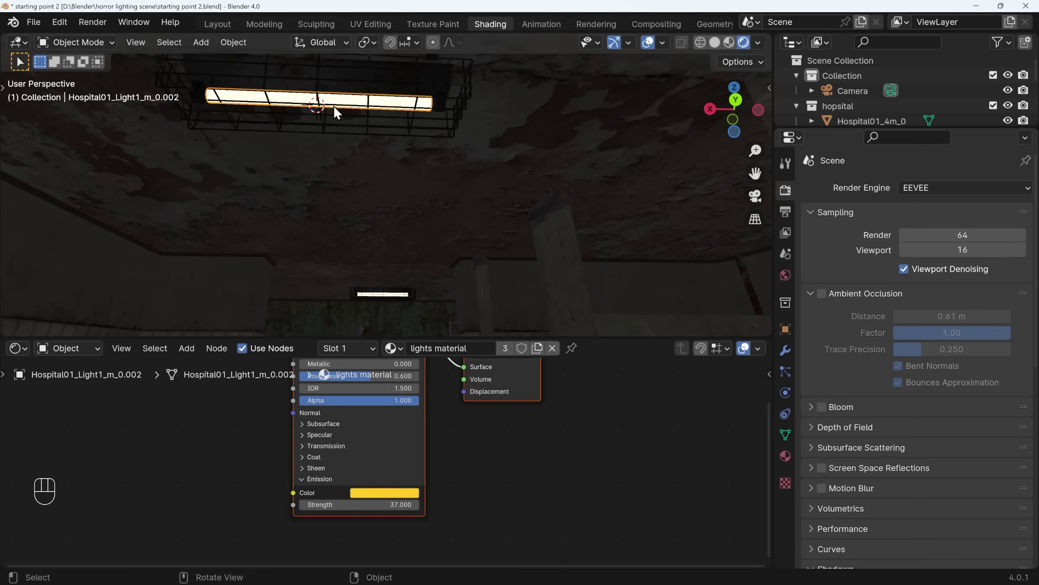
pyautogui.hotkey('shift', 'a')
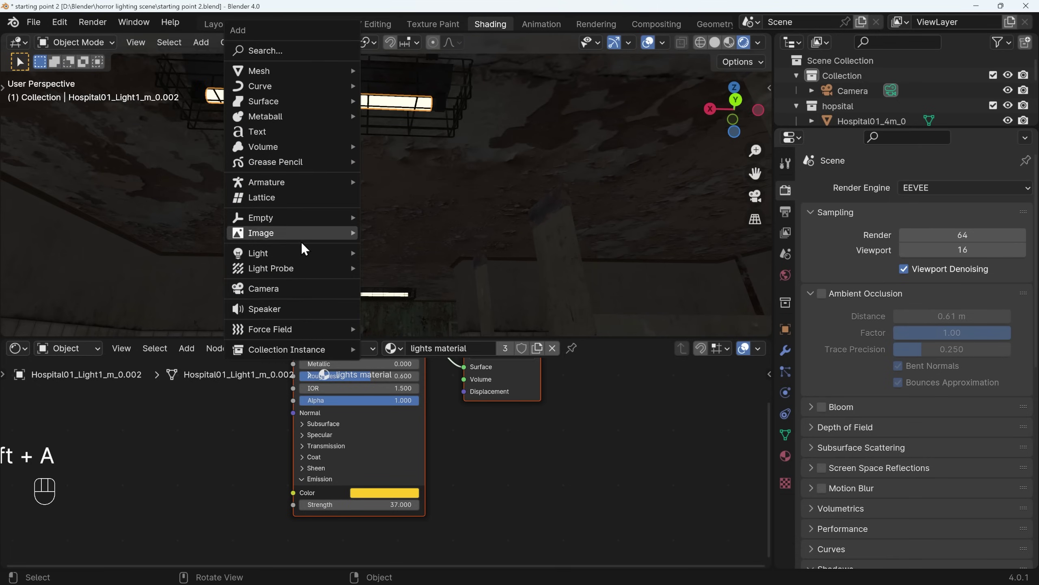
pyautogui.moveTo(296, 254)
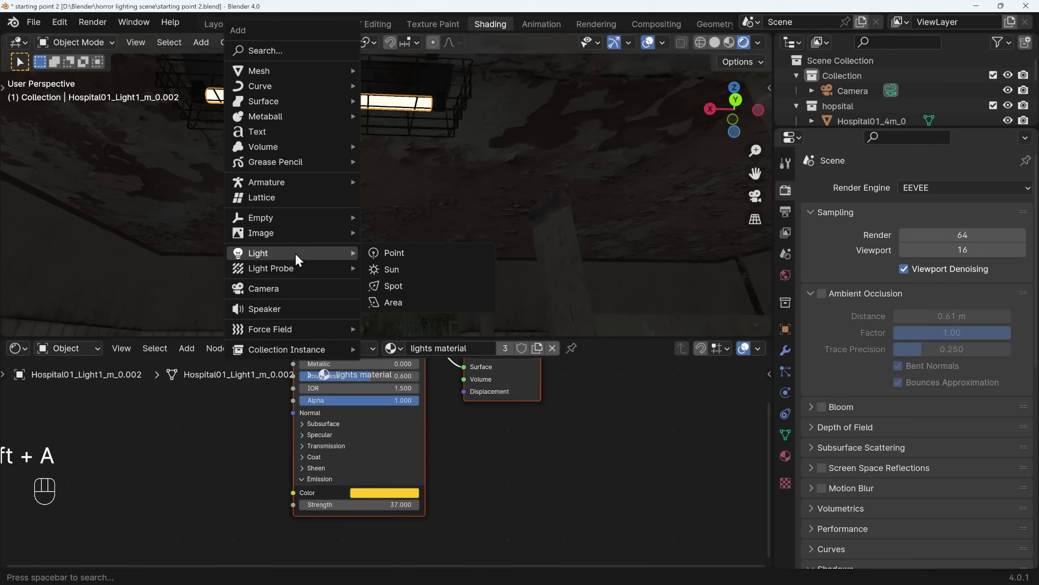
pyautogui.click(386, 302)
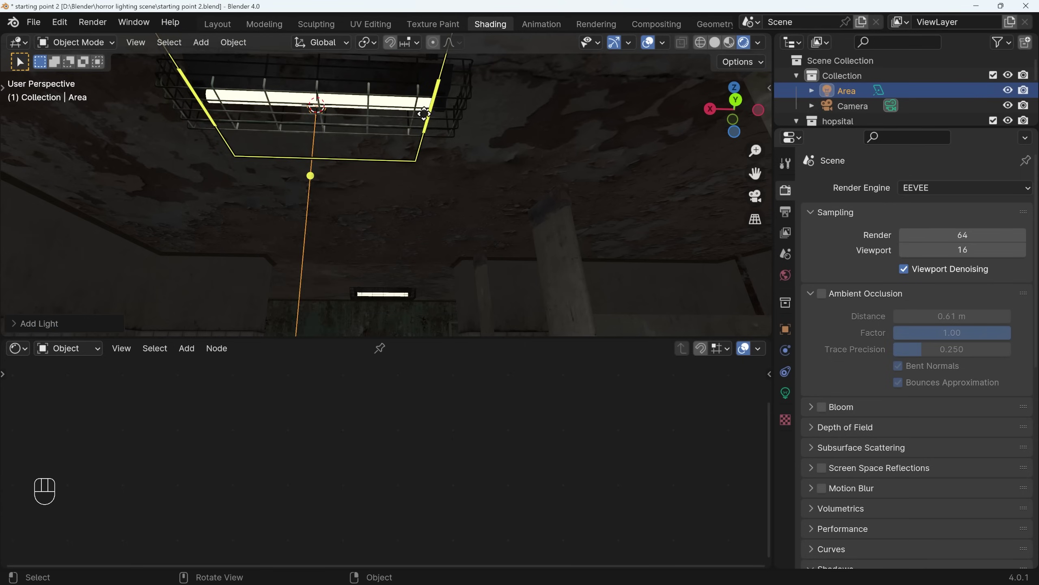
# Step: Move the area light along Z to just below the ceiling tube and narrow it along Y to fit the fixture
pyautogui.press('g')
pyautogui.press('z')
pyautogui.click(436, 168)
pyautogui.press('g')
pyautogui.press('z')
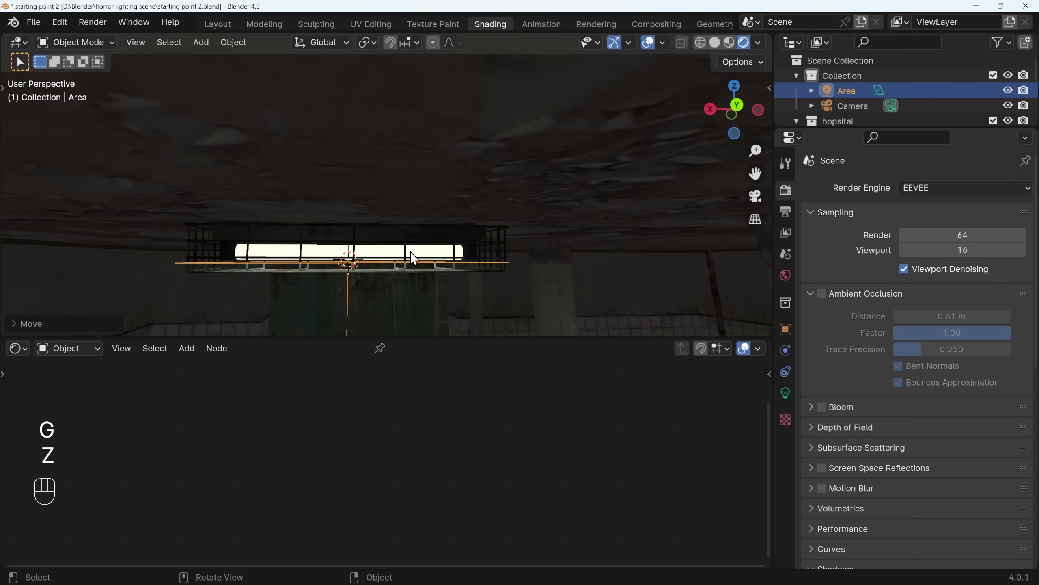
pyautogui.press('s')
pyautogui.press('y')
pyautogui.click(413, 157)
# Step: Set the power of the ceiling area light to 50 W
pyautogui.moveTo(413, 157); pyautogui.dragTo(338, 211, button='middle')
pyautogui.scroll(-4, 457, 180)
pyautogui.scroll(-5, 479, 182)
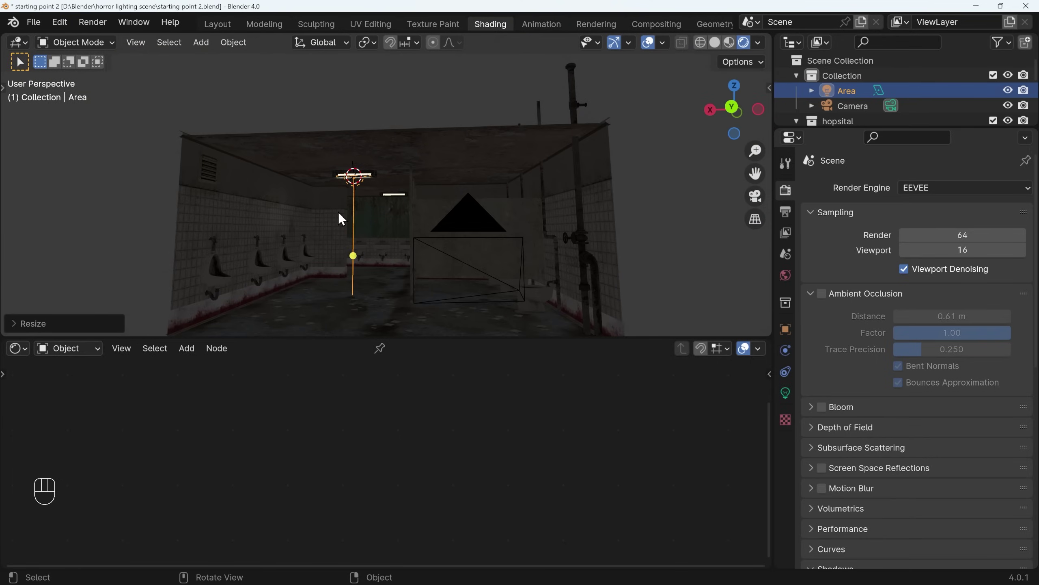
pyautogui.click(784, 393)
pyautogui.click(941, 289)
pyautogui.write('50')
pyautogui.press('Return')
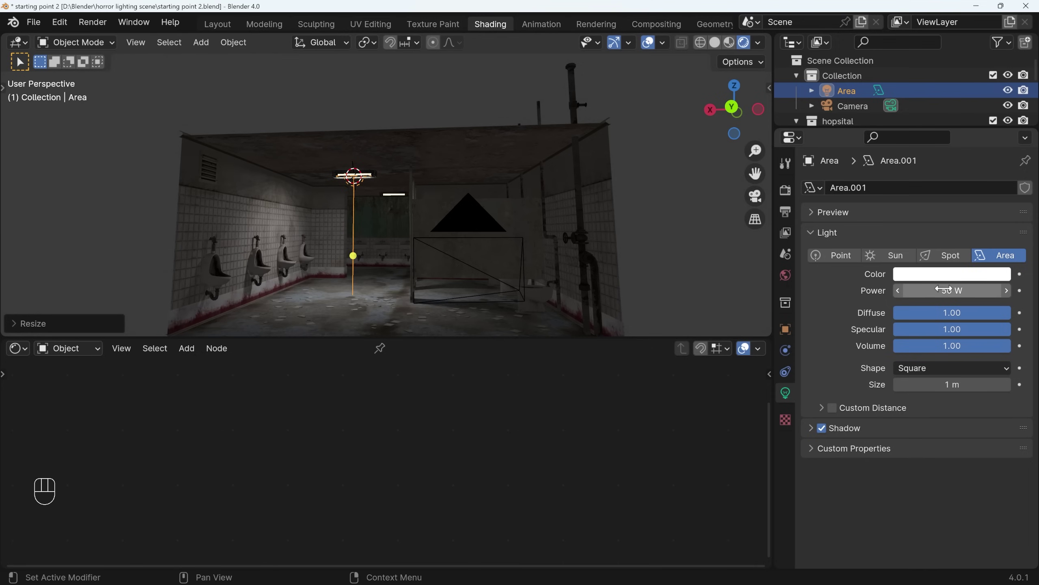
# Step: Give the ceiling area light a warm orange colour
pyautogui.click(969, 280)
pyautogui.click(890, 161)
pyautogui.moveTo(526, 292); pyautogui.dragTo(441, 264, button='middle')
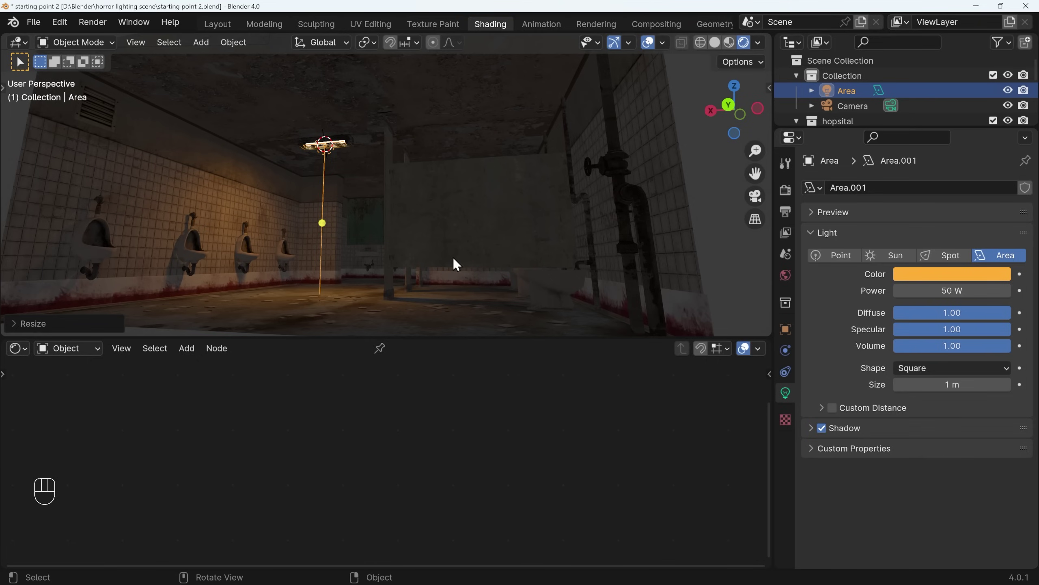
# Step: Switch the shader editor to the world's nodes and set the Background strength to 0
pyautogui.moveTo(453, 262); pyautogui.dragTo(458, 228, button='middle')
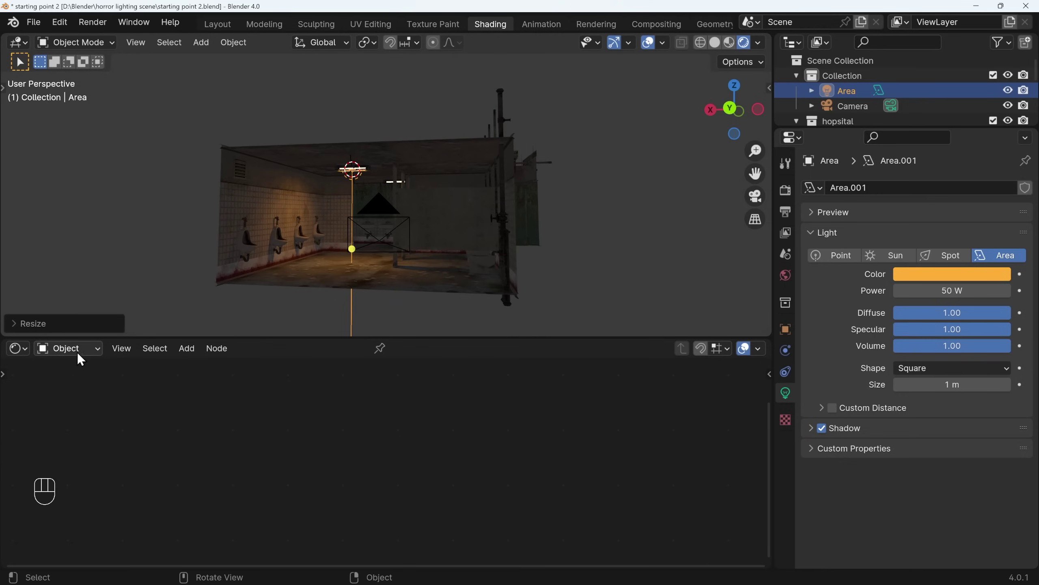
pyautogui.click(56, 347)
pyautogui.click(87, 401)
pyautogui.moveTo(384, 409); pyautogui.dragTo(373, 454, button='middle')
pyautogui.moveTo(344, 424); pyautogui.dragTo(303, 424)
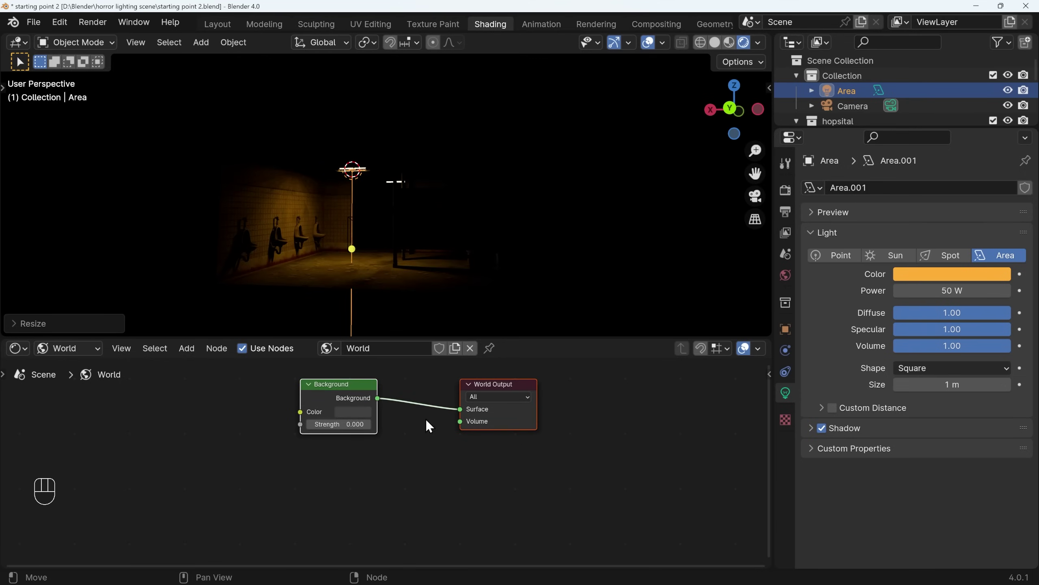
pyautogui.scroll(3, 390, 271)
pyautogui.moveTo(391, 270)
pyautogui.mouseDown(button='middle')
pyautogui.moveTo(398, 261)
pyautogui.moveTo(385, 257)
pyautogui.mouseUp(button='middle')
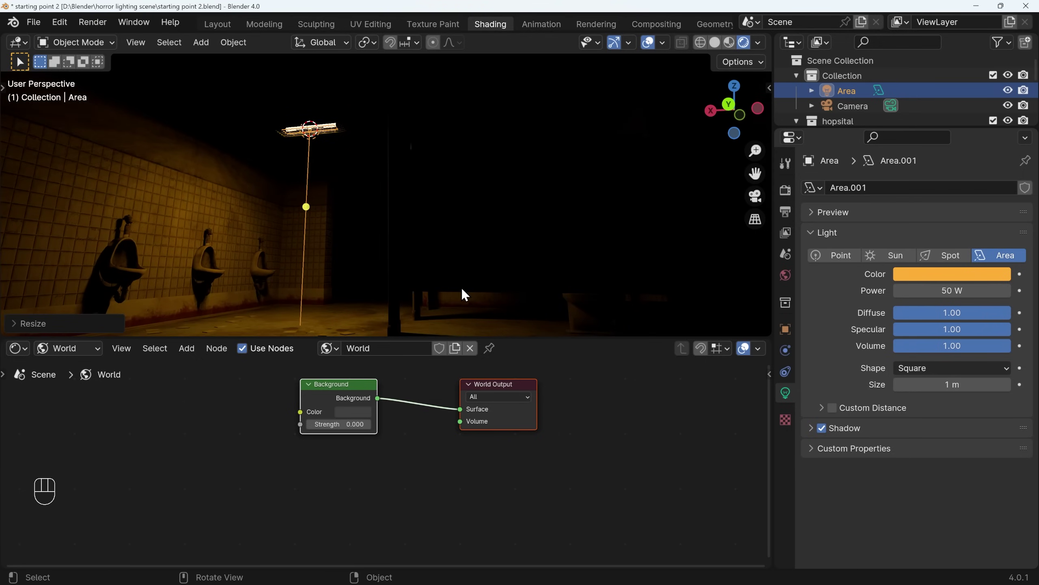
# Step: Tint the world background a dark desaturated blue and set its strength to 0.3
pyautogui.click(368, 425)
pyautogui.click(368, 425)
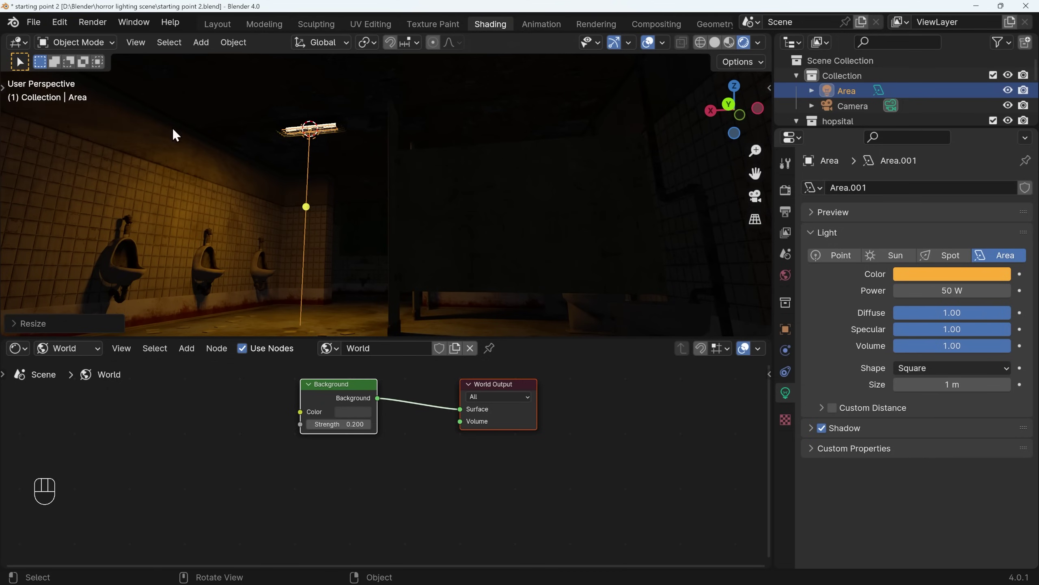
pyautogui.click(369, 425)
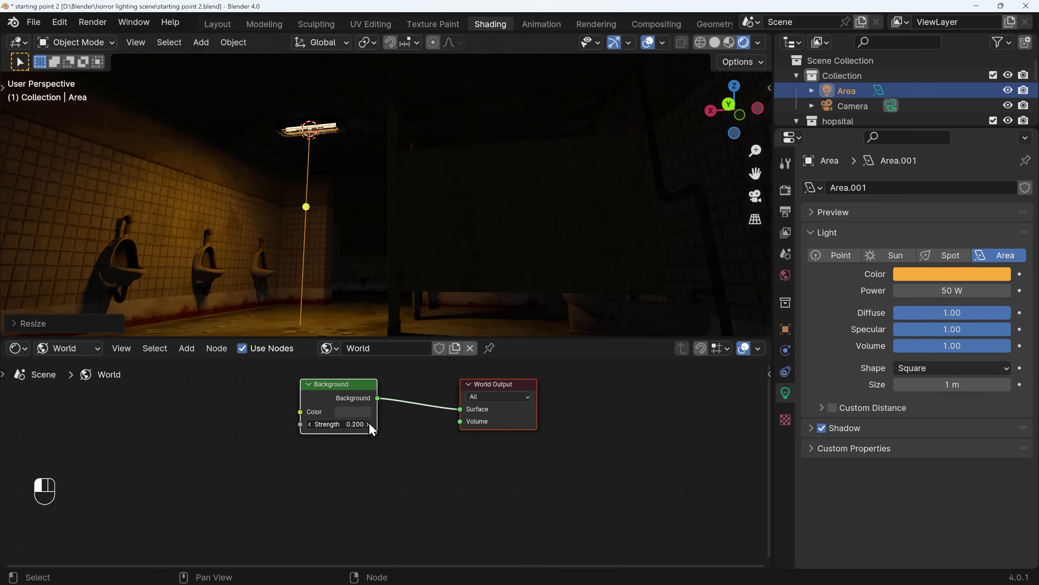
pyautogui.click(369, 424)
pyautogui.click(365, 411)
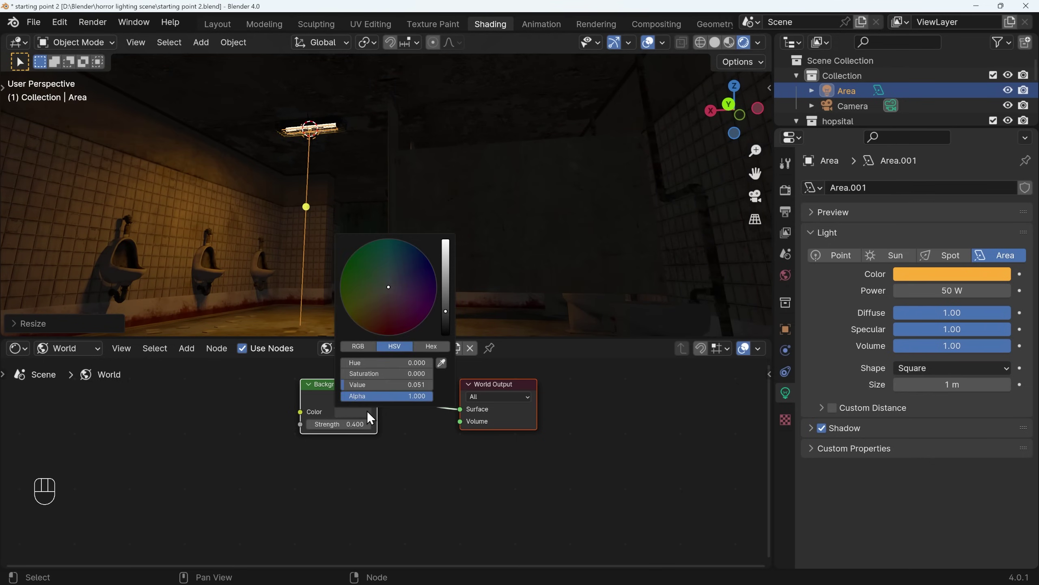
pyautogui.moveTo(407, 274); pyautogui.dragTo(396, 280)
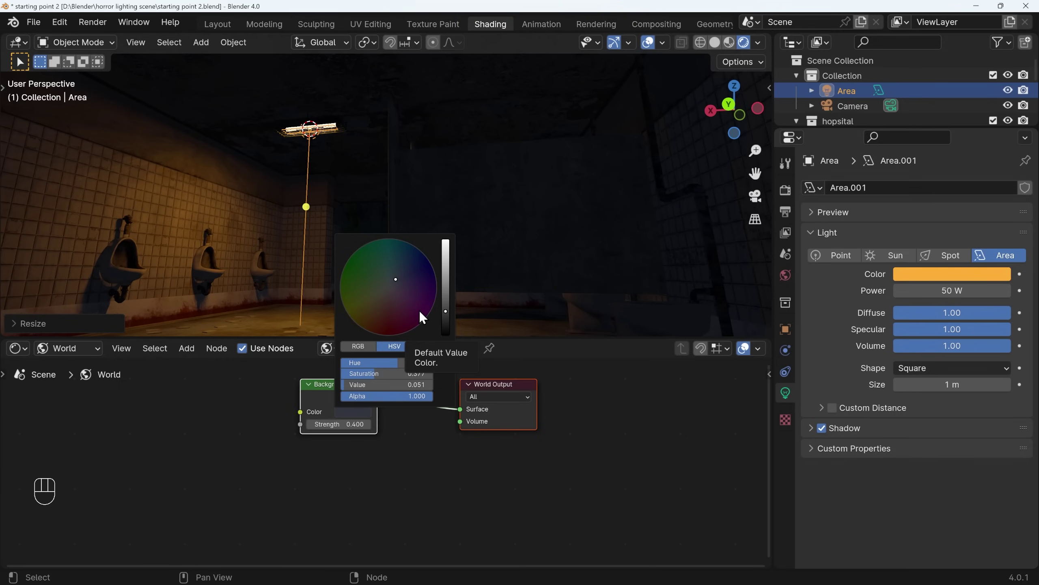
pyautogui.click(310, 424)
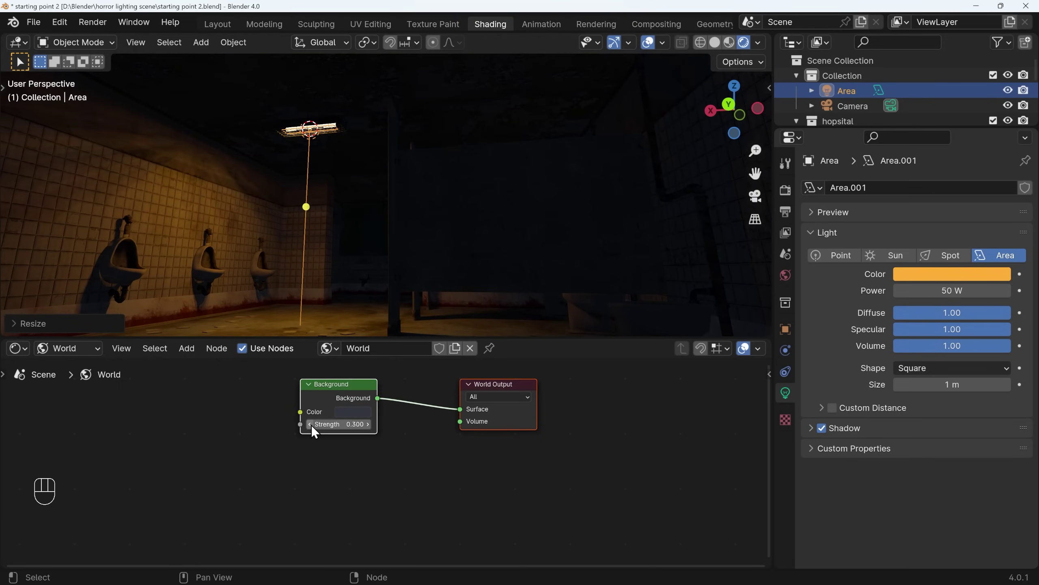
# Step: Duplicate the ceiling area light along Y to the farther fixture and shift the copy along X to line up with its tube
pyautogui.moveTo(419, 270); pyautogui.dragTo(479, 287, button='middle')
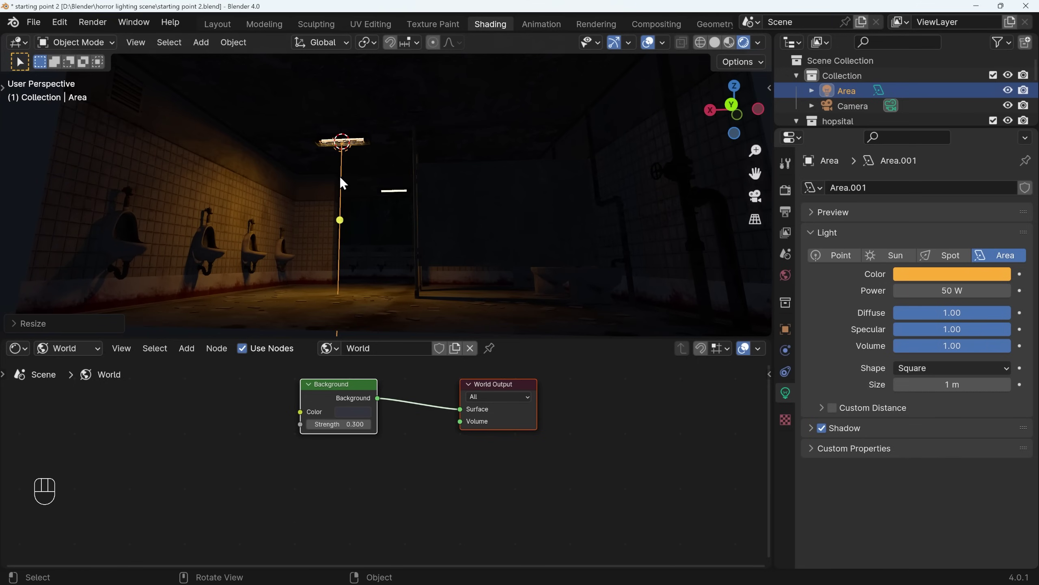
pyautogui.hotkey('shift', 'd')
pyautogui.press('y')
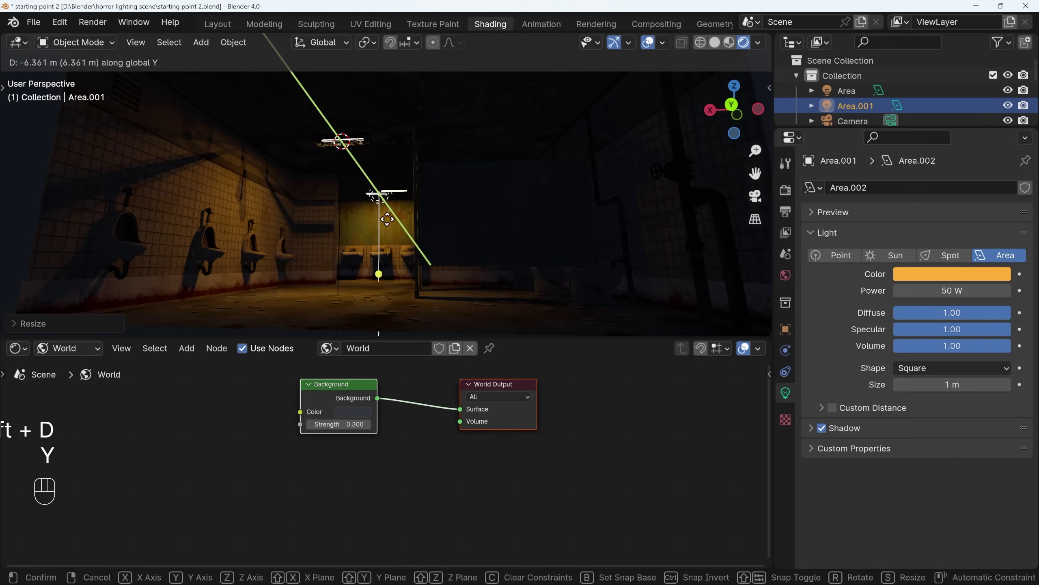
pyautogui.click(391, 192)
pyautogui.press('g')
pyautogui.press('x')
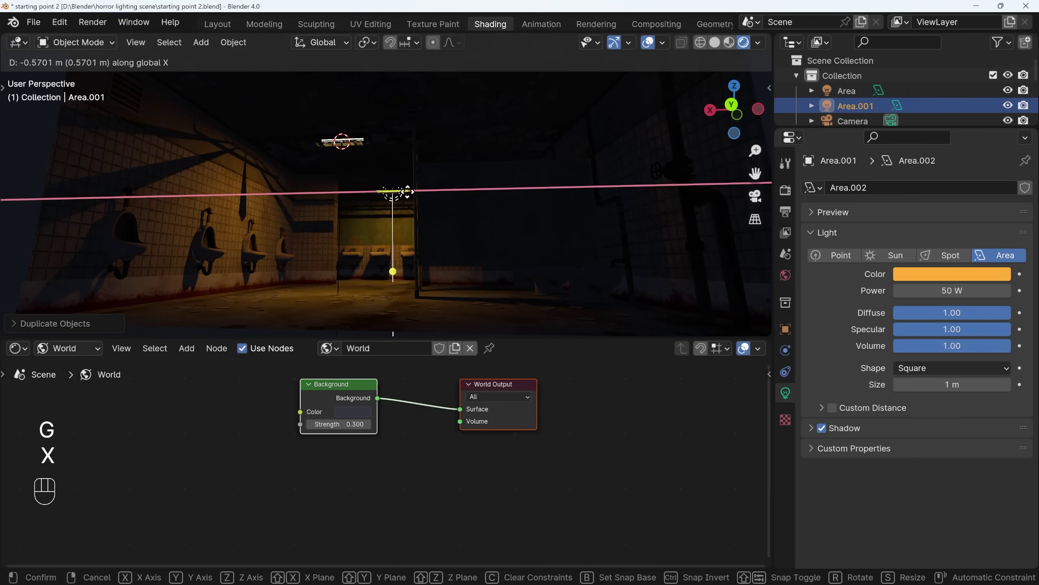
pyautogui.click(408, 231)
pyautogui.moveTo(407, 231); pyautogui.dragTo(333, 273, button='middle')
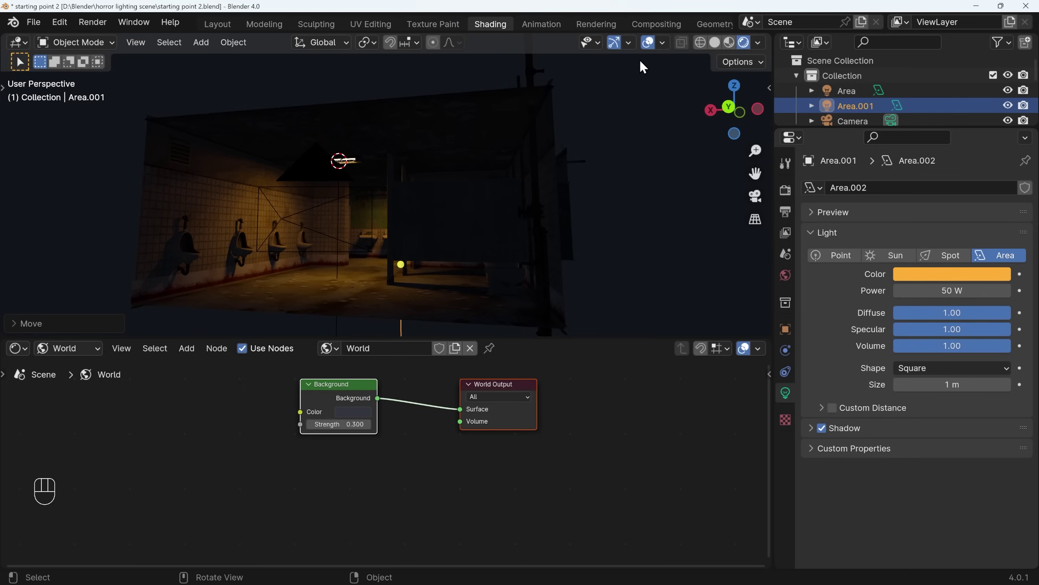
# Step: Turn off the viewport overlays and examine the lighting from both ceiling fixtures up close
pyautogui.click(649, 43)
pyautogui.moveTo(520, 235); pyautogui.dragTo(589, 256, button='middle')
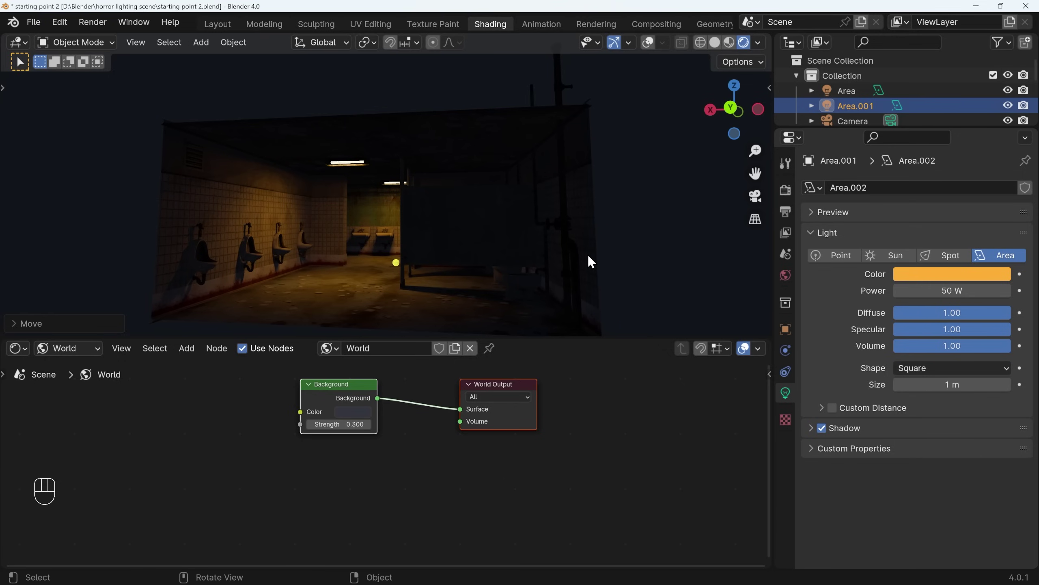
pyautogui.scroll(5, 364, 199)
pyautogui.keyDown('shift'); pyautogui.moveTo(364, 199); pyautogui.dragTo(327, 169, button='middle'); pyautogui.keyUp('shift')
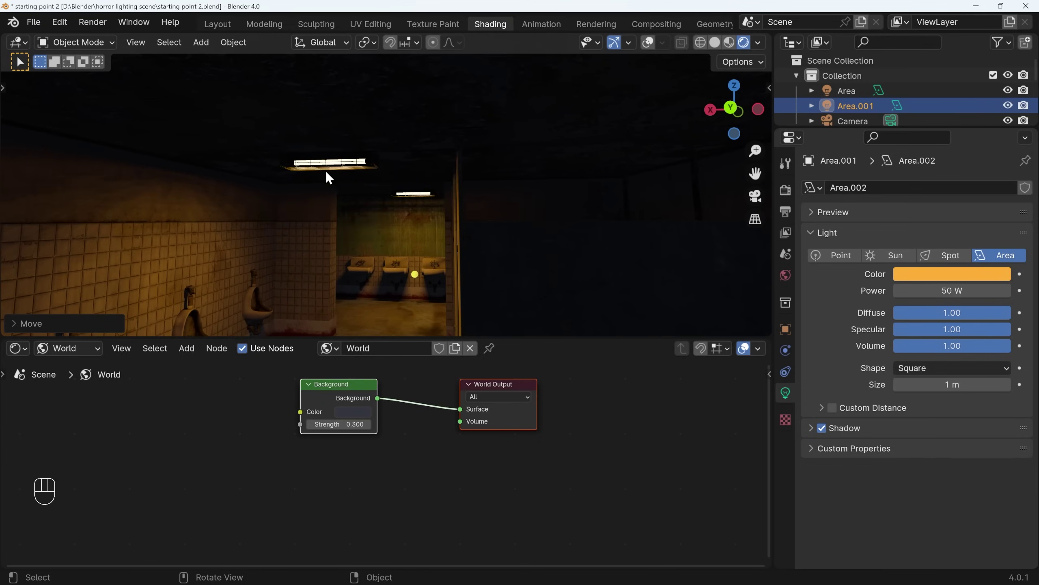
# Step: Hide both ceiling area lights in the viewport and disable them in renders
pyautogui.click(853, 91)
pyautogui.keyDown('shift'); pyautogui.click(855, 102); pyautogui.keyUp('shift')
pyautogui.click(1009, 90)
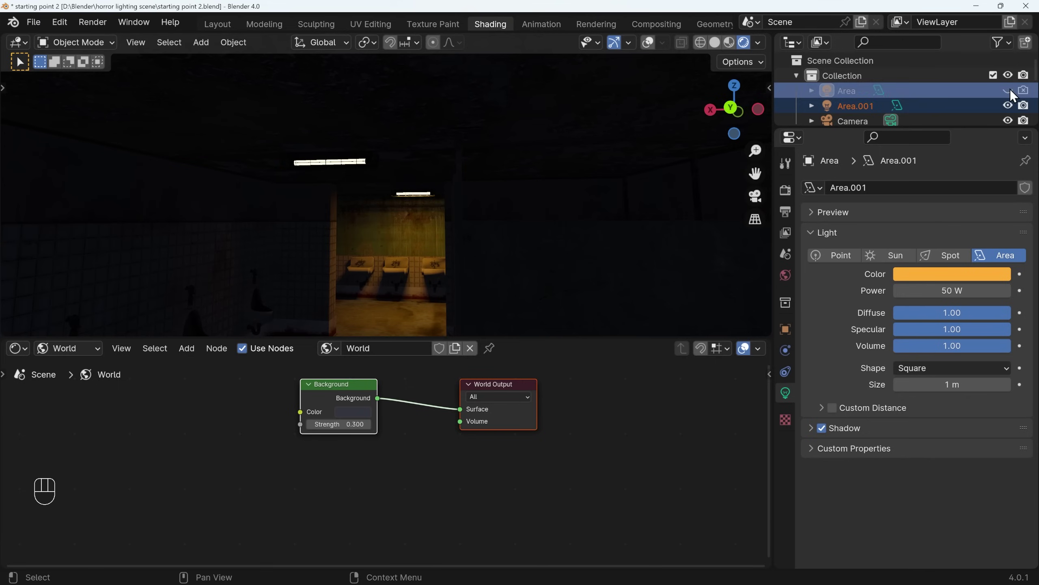
pyautogui.click(1007, 105)
pyautogui.scroll(-3, 407, 226)
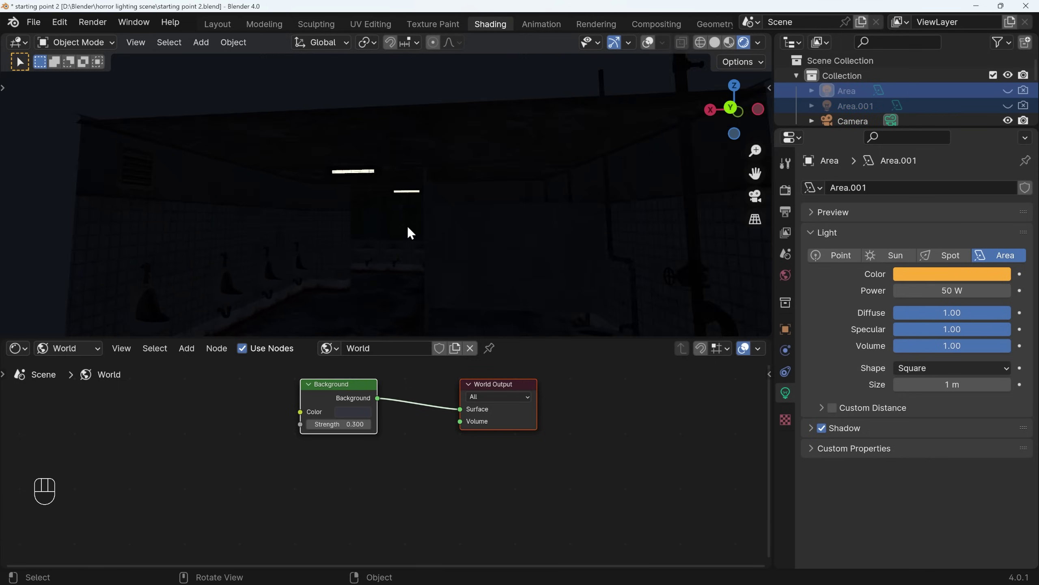
pyautogui.keyDown('shift'); pyautogui.moveTo(409, 224); pyautogui.dragTo(389, 186, button='middle'); pyautogui.keyUp('shift')
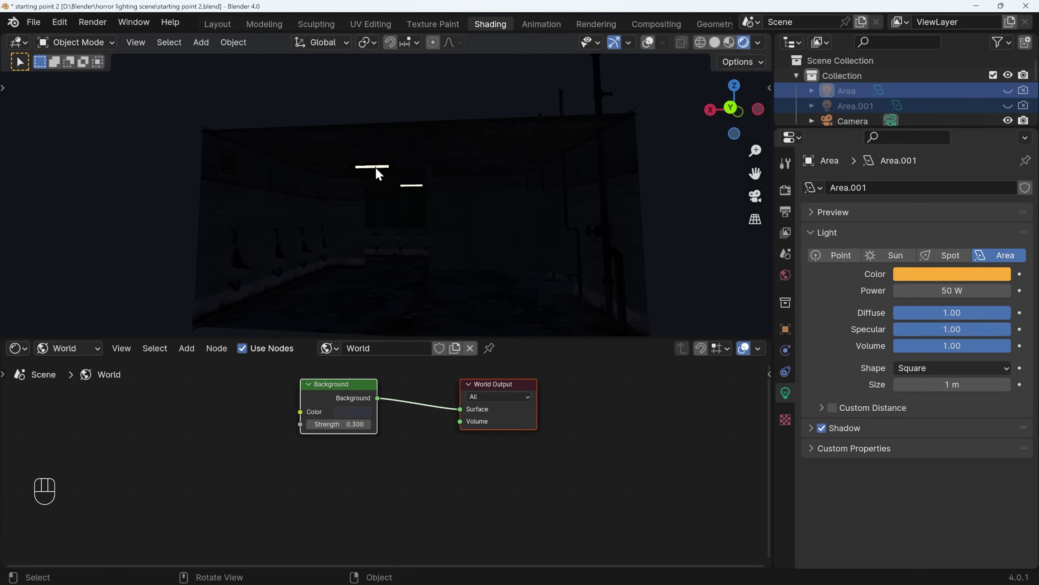
# Step: With overlays back on, select the nearer ceiling tube and set its lights material's emission strength to 0 in the object shader nodes
pyautogui.click(376, 168)
pyautogui.click(648, 43)
pyautogui.keyDown('shift'); pyautogui.moveTo(384, 160); pyautogui.dragTo(381, 156, button='middle'); pyautogui.keyUp('shift')
pyautogui.click(248, 94)
pyautogui.click(78, 348)
pyautogui.click(87, 387)
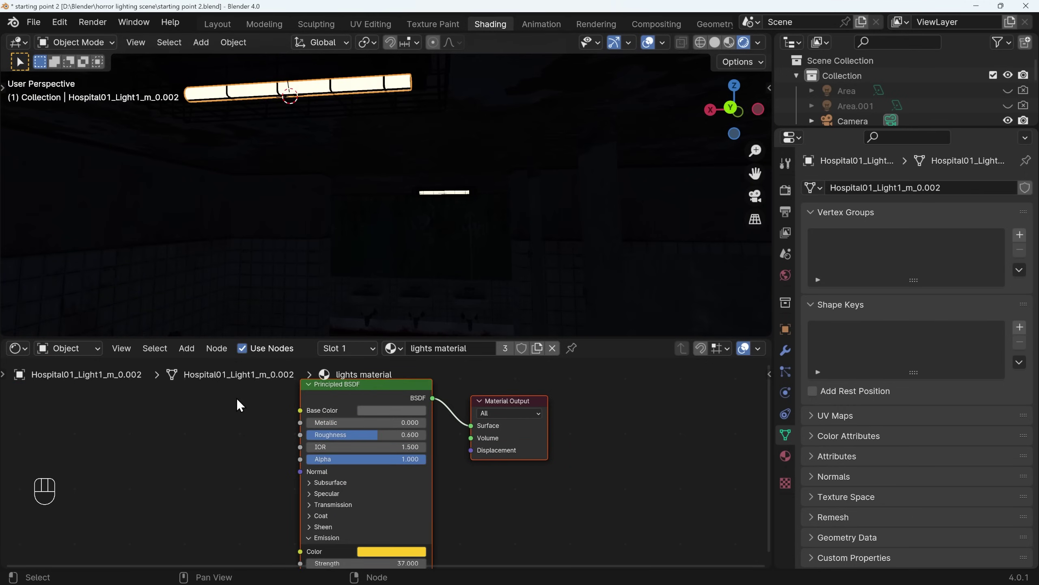
pyautogui.scroll(-1, 408, 510)
pyautogui.moveTo(400, 548); pyautogui.dragTo(368, 549)
pyautogui.scroll(-10, 526, 265)
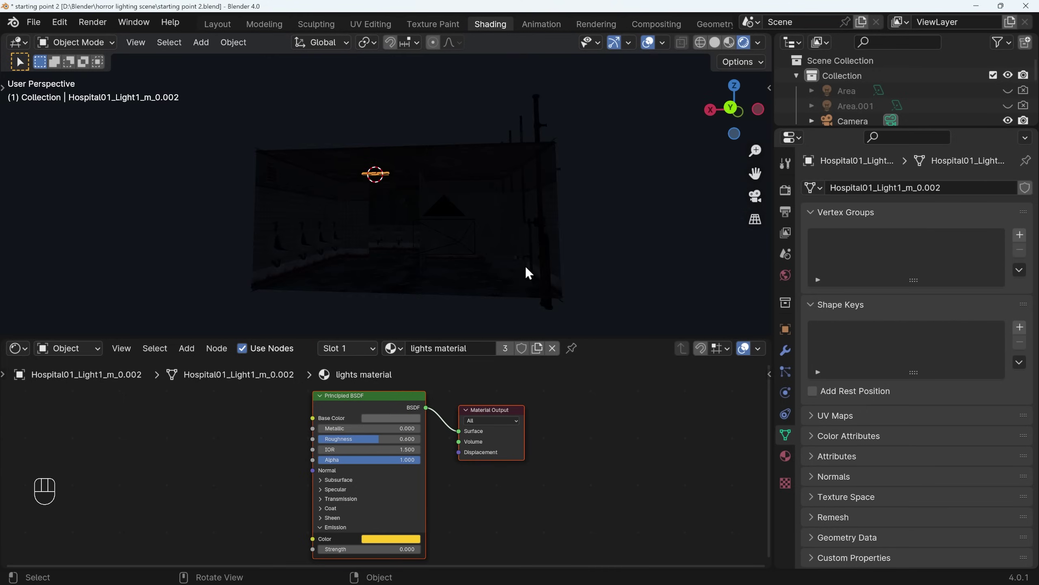
# Step: Hide the room's ceiling mesh and switch the viewport to material preview shading
pyautogui.scroll(3, 515, 273)
pyautogui.keyDown('shift'); pyautogui.moveTo(513, 272); pyautogui.dragTo(500, 253, button='middle'); pyautogui.keyUp('shift')
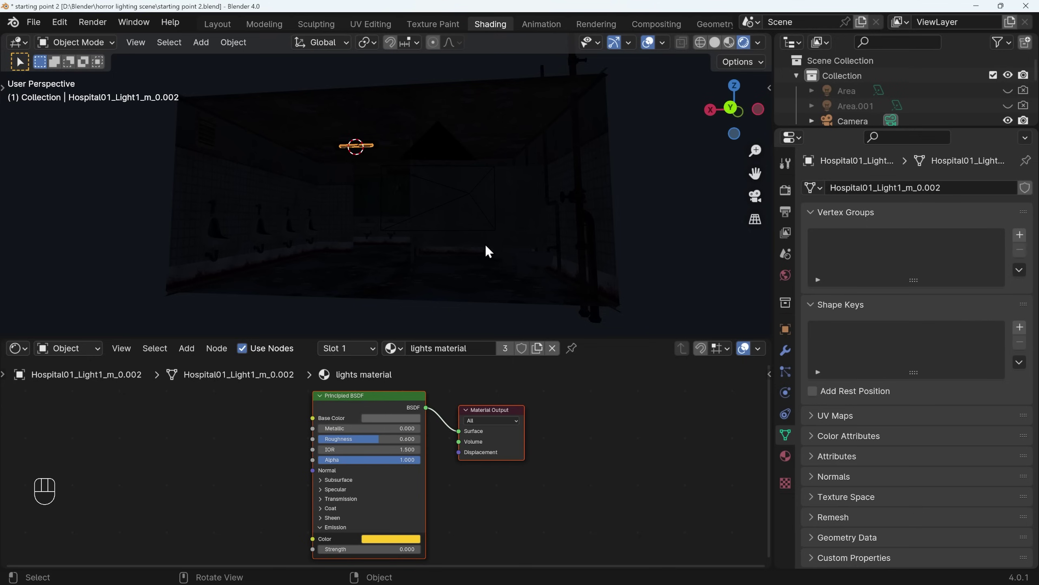
pyautogui.moveTo(486, 243); pyautogui.dragTo(456, 244, button='middle')
pyautogui.click(447, 224)
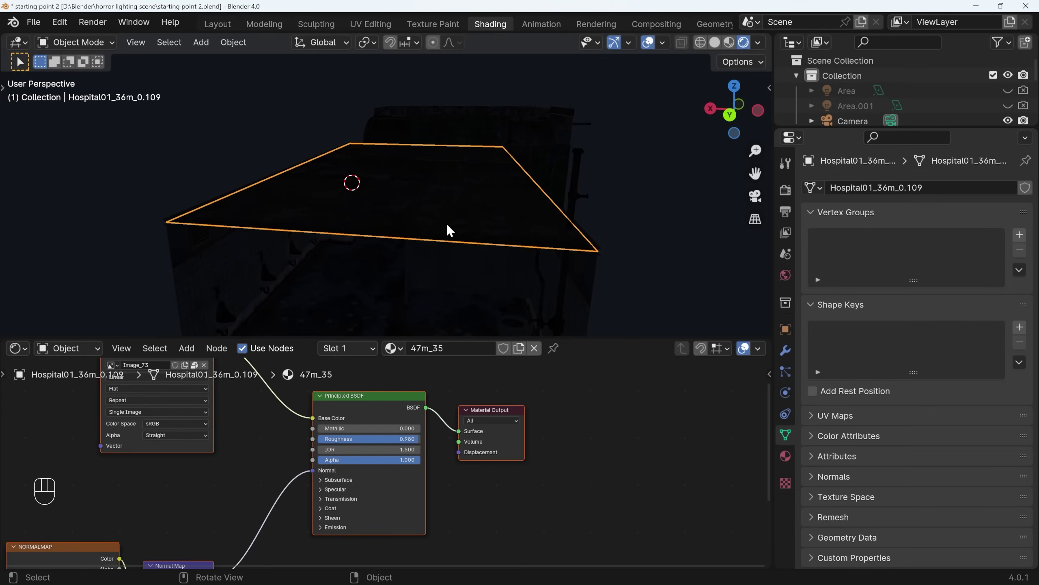
pyautogui.press('h')
pyautogui.moveTo(437, 232); pyautogui.dragTo(462, 185, button='middle')
pyautogui.click(729, 42)
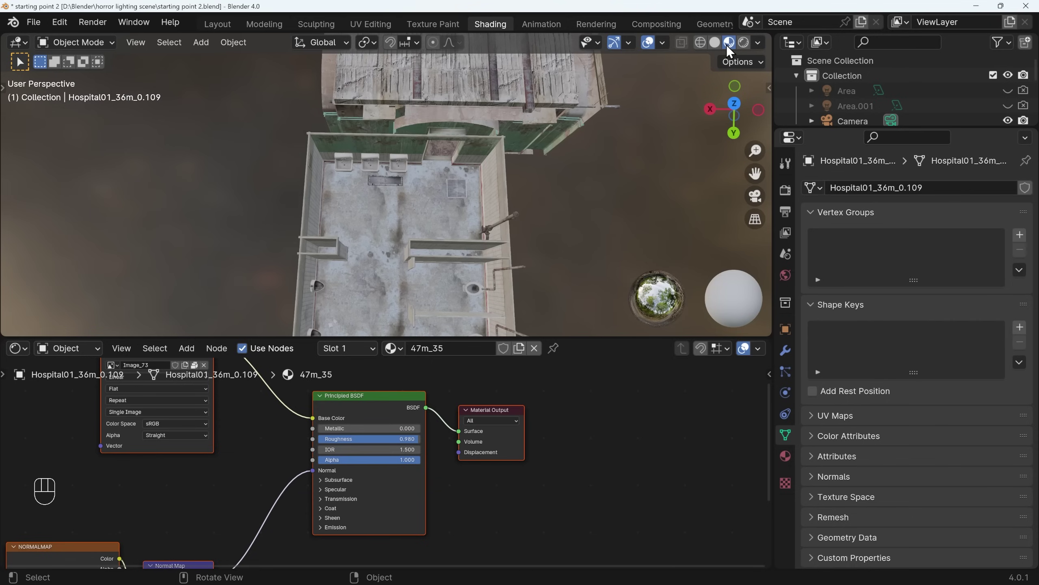
# Step: Place the 3D cursor on the floor behind the stall partition, near the doorway, and add an area light there
pyautogui.scroll(2, 487, 214)
pyautogui.moveTo(498, 213)
pyautogui.keyDown('shift'); pyautogui.mouseDown(button='middle')
pyautogui.moveTo(456, 191)
pyautogui.moveTo(435, 163)
pyautogui.mouseUp(button='middle'); pyautogui.keyUp('shift')
pyautogui.keyDown('shift'); pyautogui.rightClick(432, 178); pyautogui.keyUp('shift')
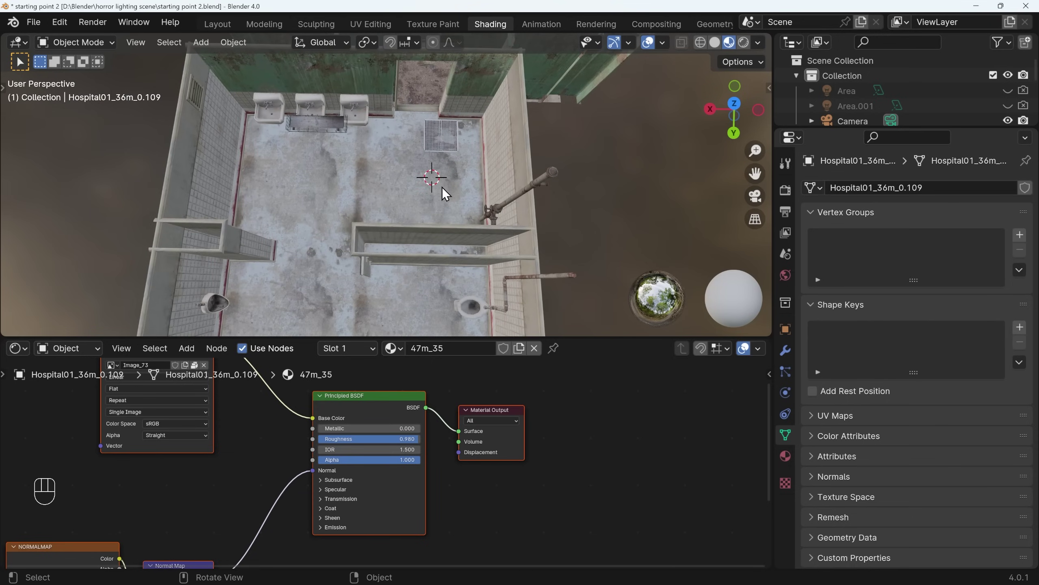
pyautogui.hotkey('shift', 'a')
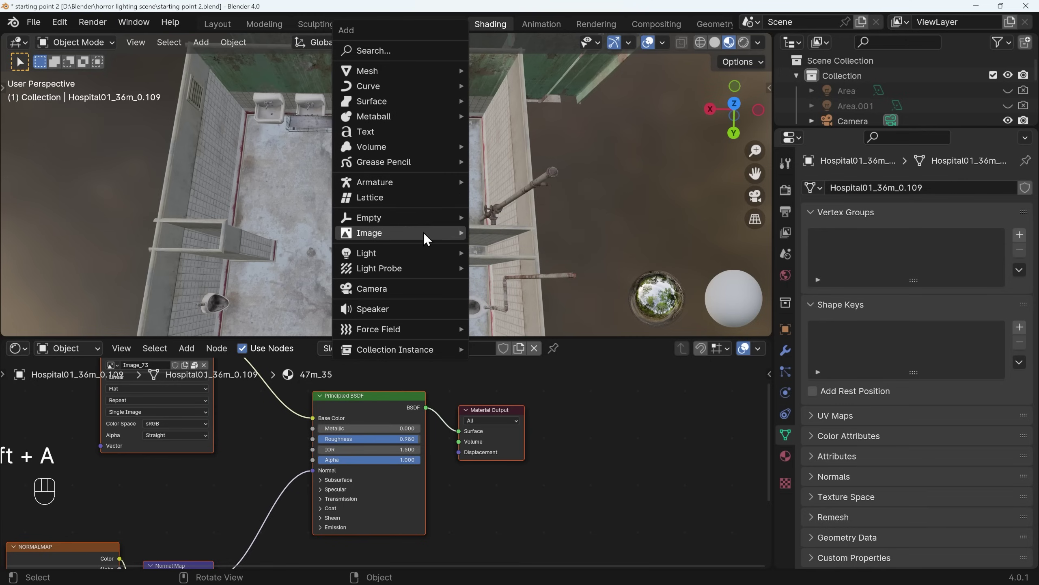
pyautogui.moveTo(414, 258)
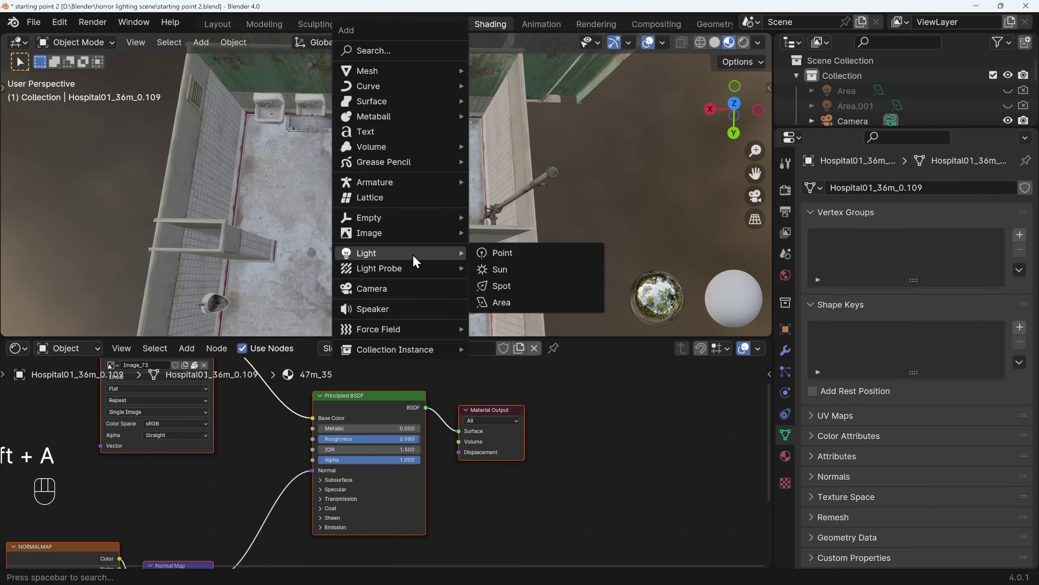
pyautogui.click(503, 302)
pyautogui.moveTo(473, 259); pyautogui.dragTo(521, 168, button='middle')
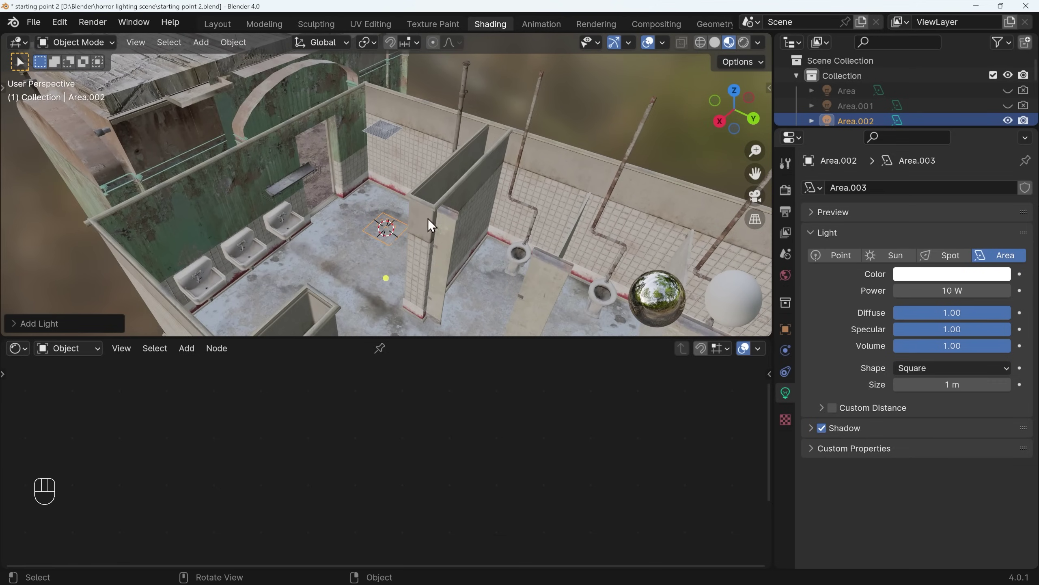
# Step: Raise the new area light along Z above the floor and rotate it -90° about Y
pyautogui.press('g')
pyautogui.press('z')
pyautogui.click(428, 183)
pyautogui.write('ry90')
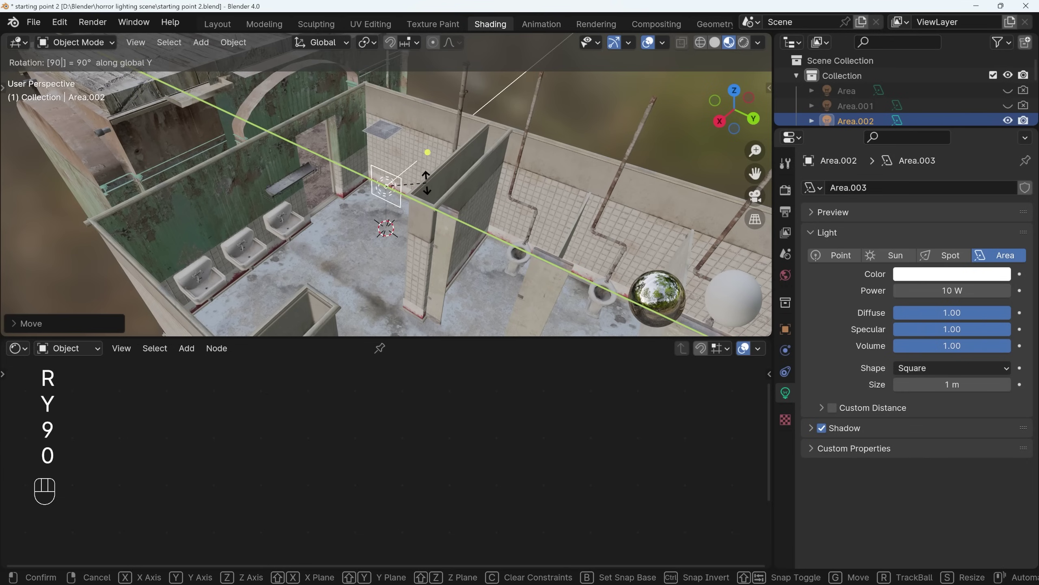
pyautogui.press('-')
pyautogui.press('Return')
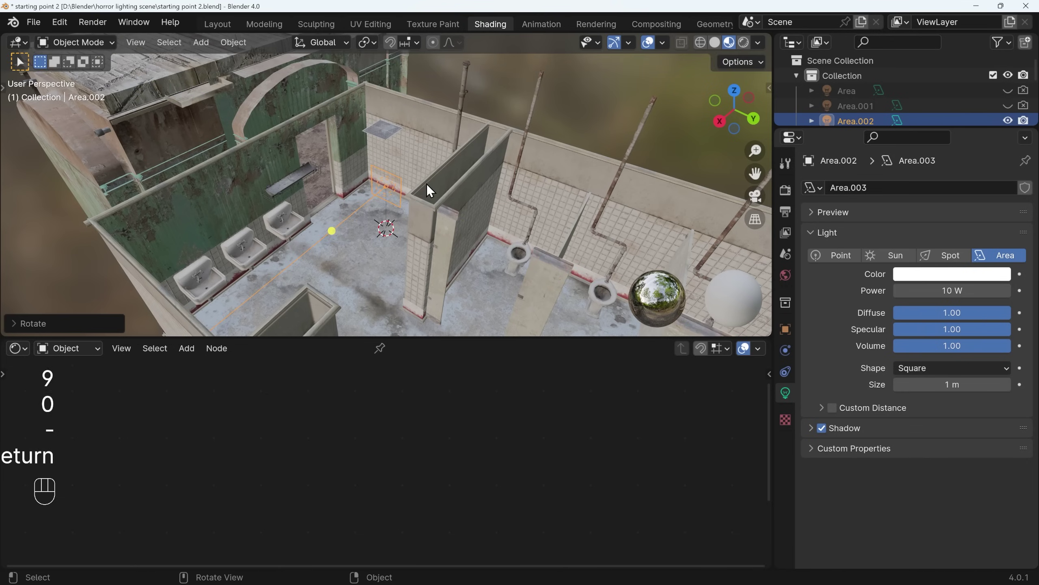
pyautogui.moveTo(440, 216); pyautogui.dragTo(260, 246, button='middle')
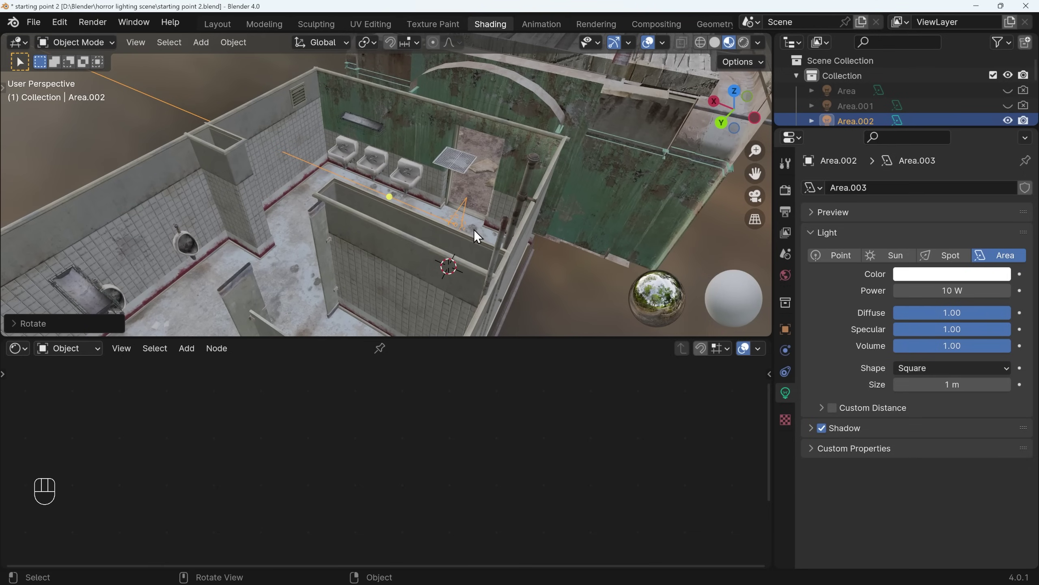
# Step: Set the new area light's power to 500 W
pyautogui.click(985, 285)
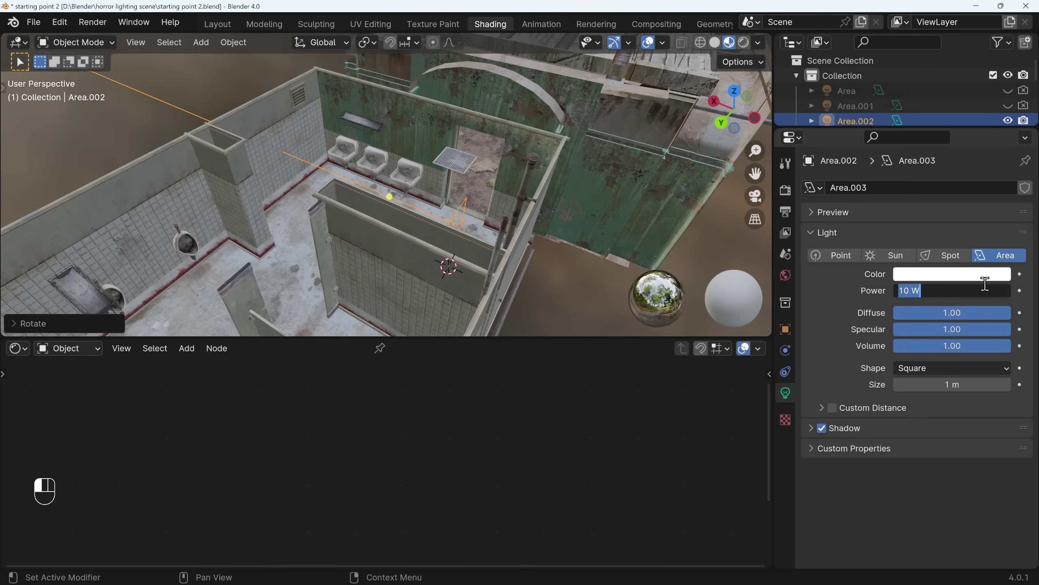
pyautogui.write('500')
pyautogui.press('Return')
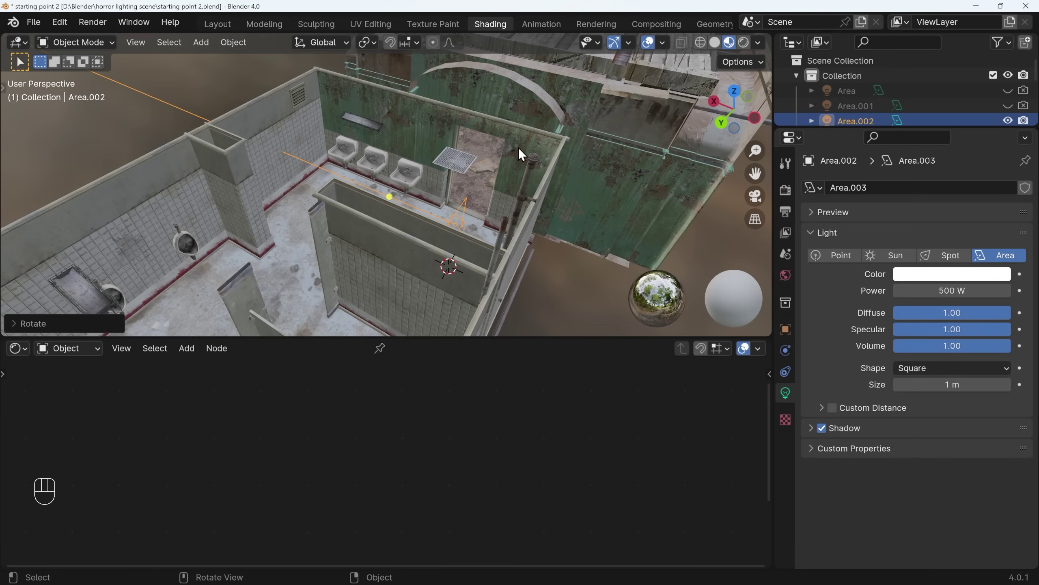
# Step: Unhide all objects, move the two old ceiling lights into a new collection named "lights old", and hide that collection in the viewport
pyautogui.hotkey('alt', 'h')
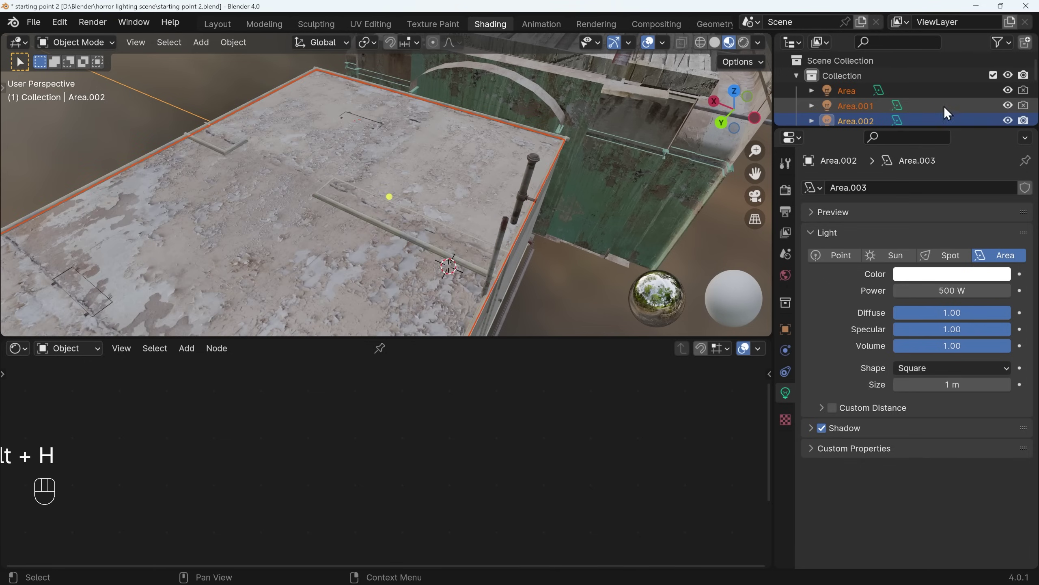
pyautogui.click(846, 92)
pyautogui.keyDown('shift'); pyautogui.click(852, 103); pyautogui.keyUp('shift')
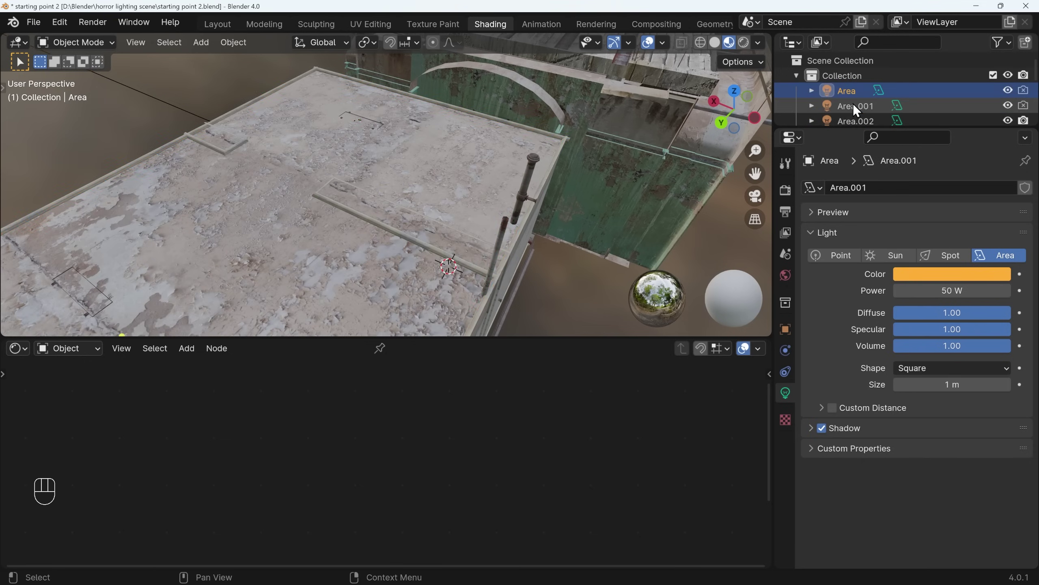
pyautogui.moveTo(482, 207); pyautogui.dragTo(510, 174, button='middle')
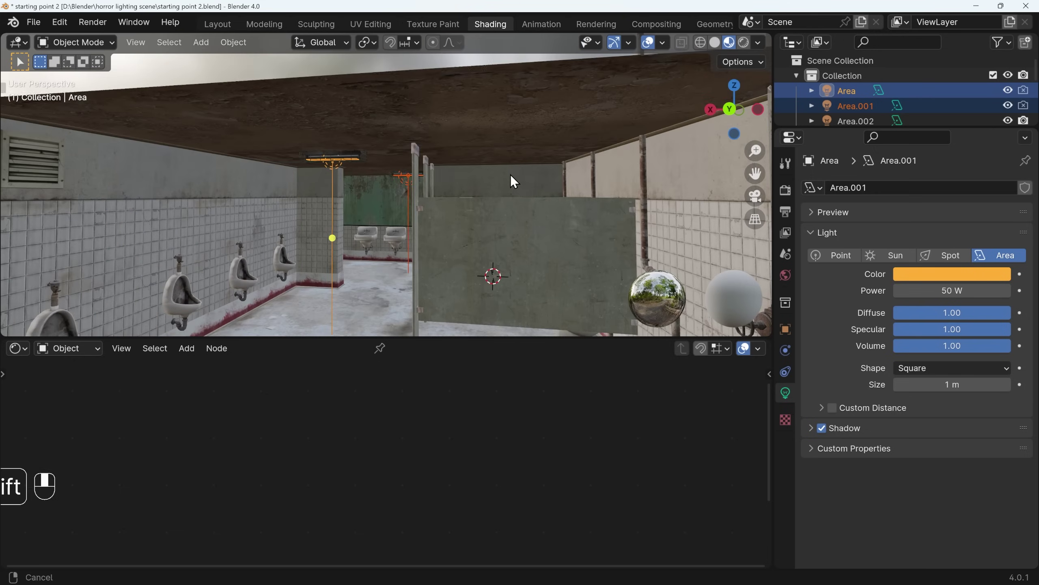
pyautogui.press('m')
pyautogui.click(508, 199)
pyautogui.write('lights old')
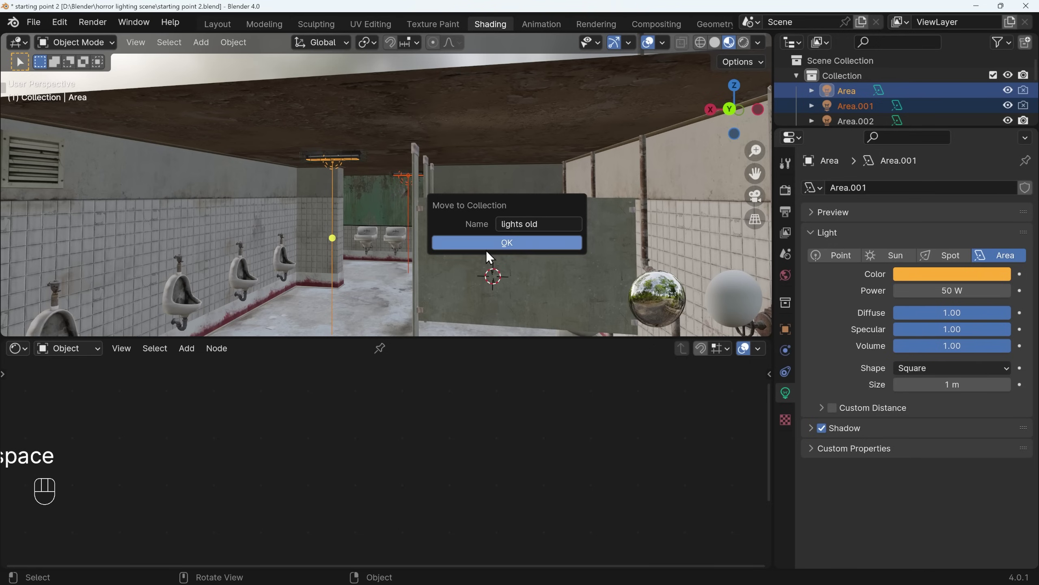
pyautogui.click(486, 244)
pyautogui.scroll(-5, 911, 78)
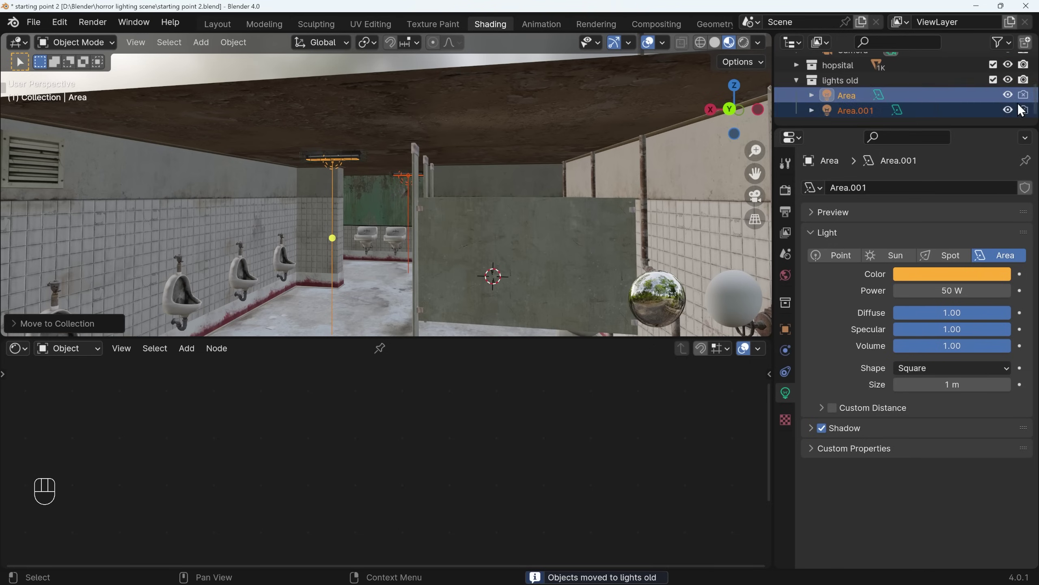
pyautogui.click(796, 81)
# Step: Select the new area light and preview the scene in rendered shading through the camera
pyautogui.moveTo(655, 164); pyautogui.dragTo(286, 184, button='middle')
pyautogui.click(230, 229)
pyautogui.scroll(-6, 360, 224)
pyautogui.scroll(5, 385, 205)
pyautogui.keyDown('shift'); pyautogui.moveTo(457, 199); pyautogui.dragTo(459, 158, button='middle'); pyautogui.keyUp('shift')
pyautogui.click(743, 42)
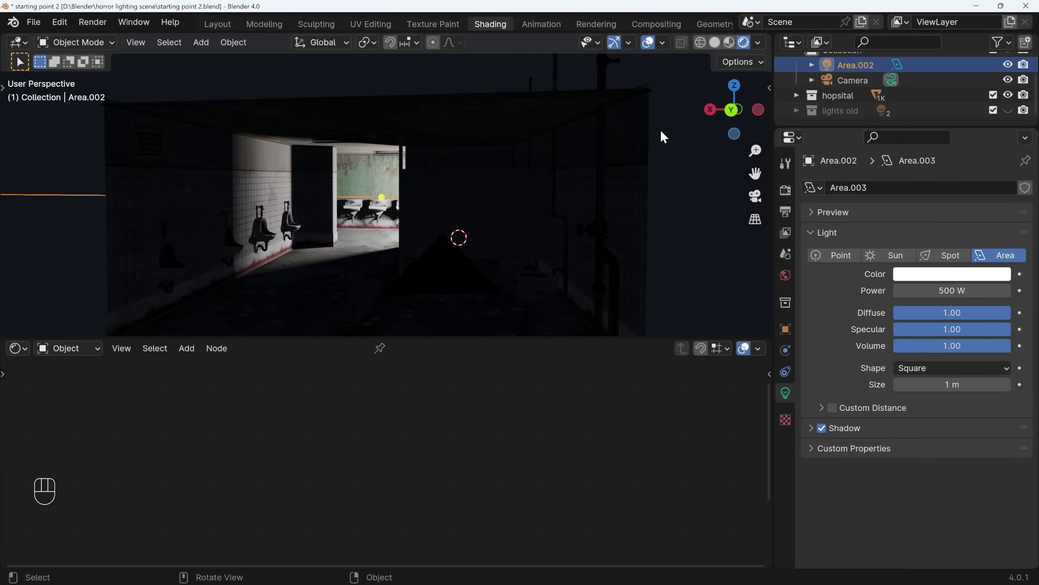
pyautogui.press('KP_0')
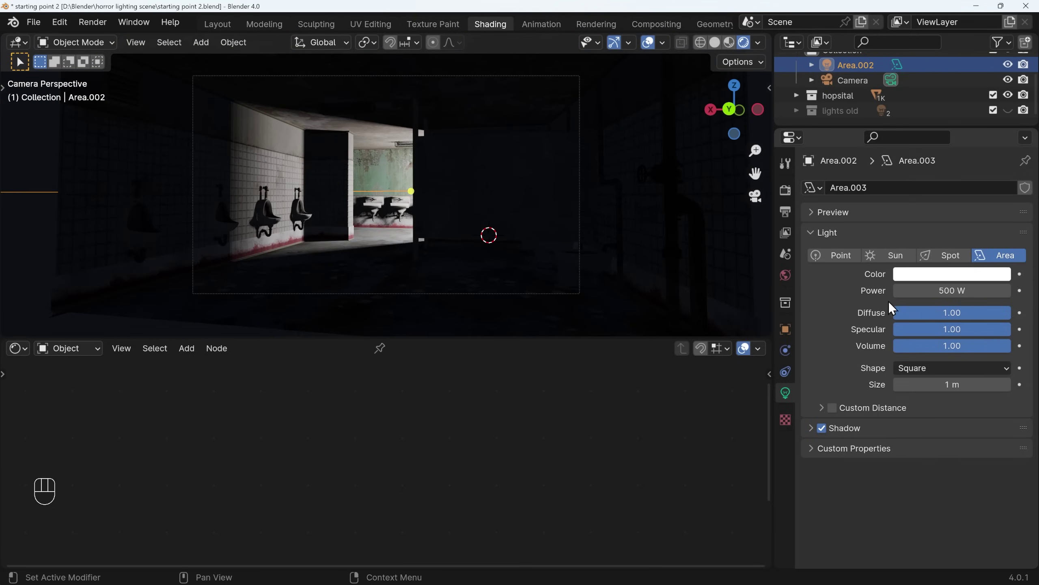
# Step: Set the area light's power to 300 W and its colour to orange-red, hue 0.016 and saturation 0.980
pyautogui.click(962, 290)
pyautogui.write('300')
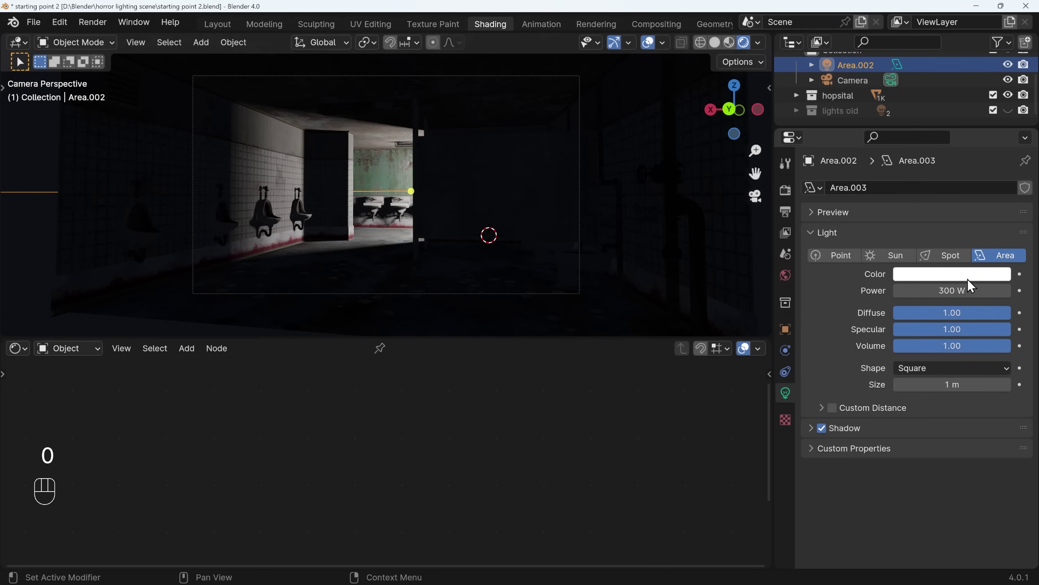
pyautogui.click(968, 278)
pyautogui.click(908, 165)
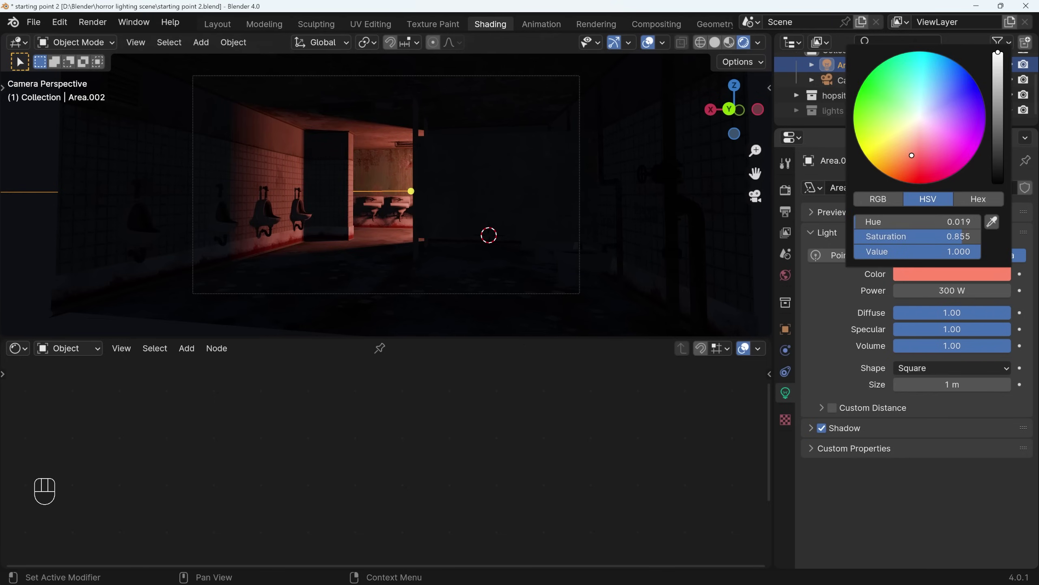
pyautogui.moveTo(908, 165); pyautogui.dragTo(904, 167)
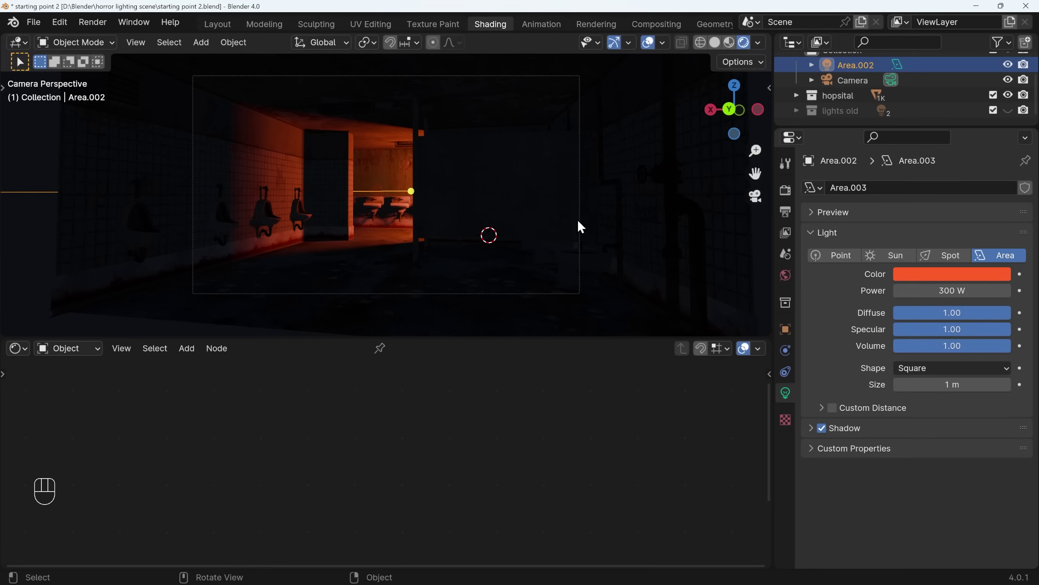
# Step: Lock the camera to the view and reframe the shot slightly on the urinals, lit doorway and sinks
pyautogui.press('n')
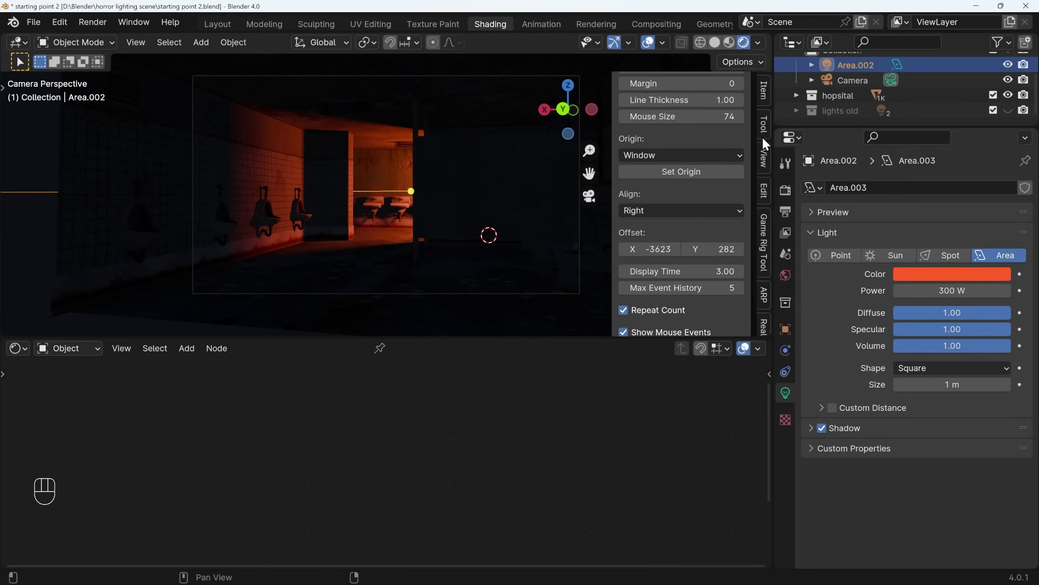
pyautogui.click(763, 153)
pyautogui.click(678, 270)
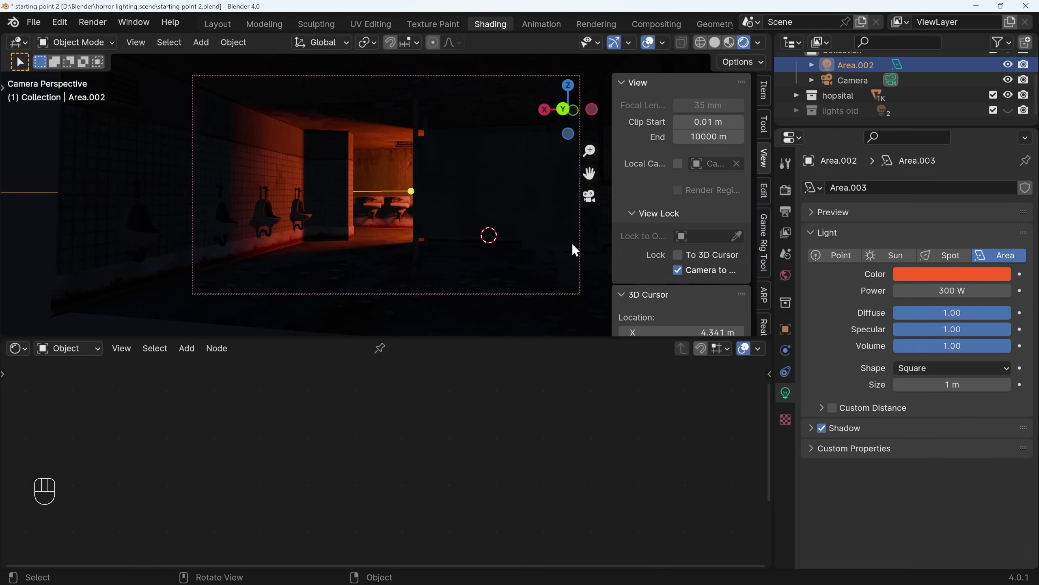
pyautogui.moveTo(469, 219); pyautogui.dragTo(465, 214, button='middle')
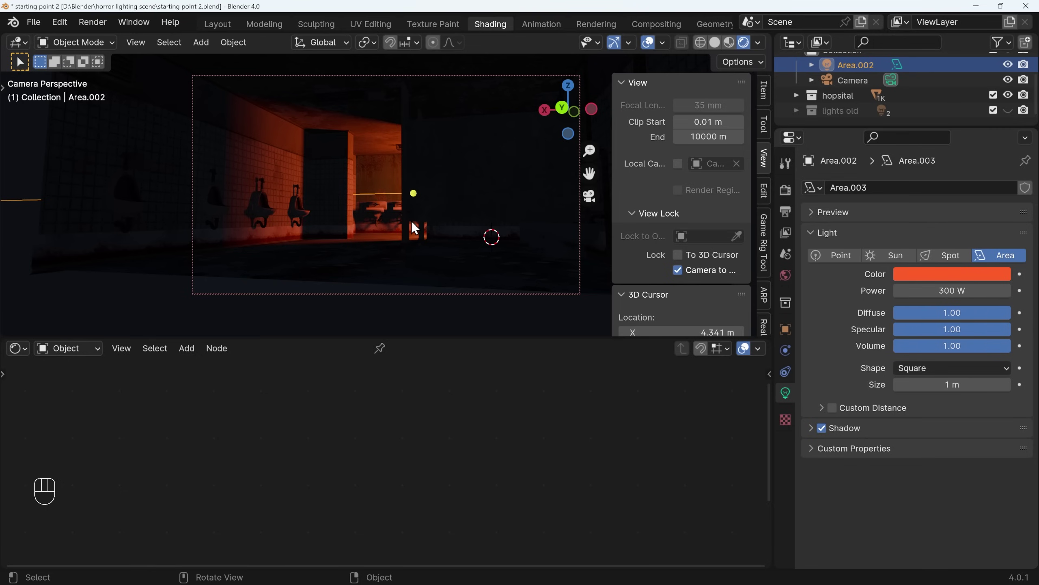
pyautogui.keyDown('ctrl'); pyautogui.moveTo(368, 203); pyautogui.dragTo(369, 198, button='middle'); pyautogui.keyUp('ctrl')
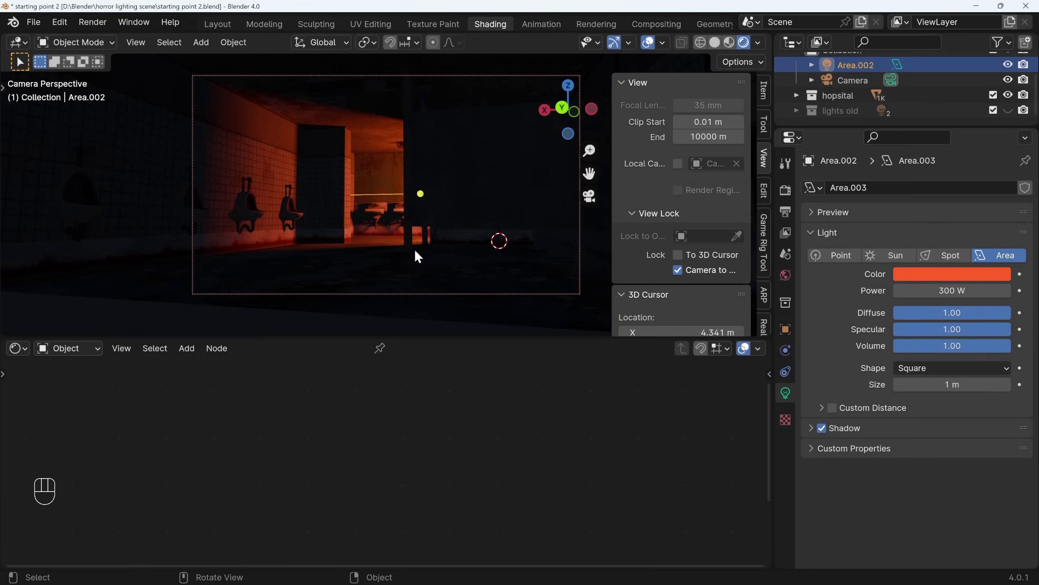
pyautogui.keyDown('shift'); pyautogui.moveTo(419, 248); pyautogui.dragTo(426, 249, button='middle'); pyautogui.keyUp('shift')
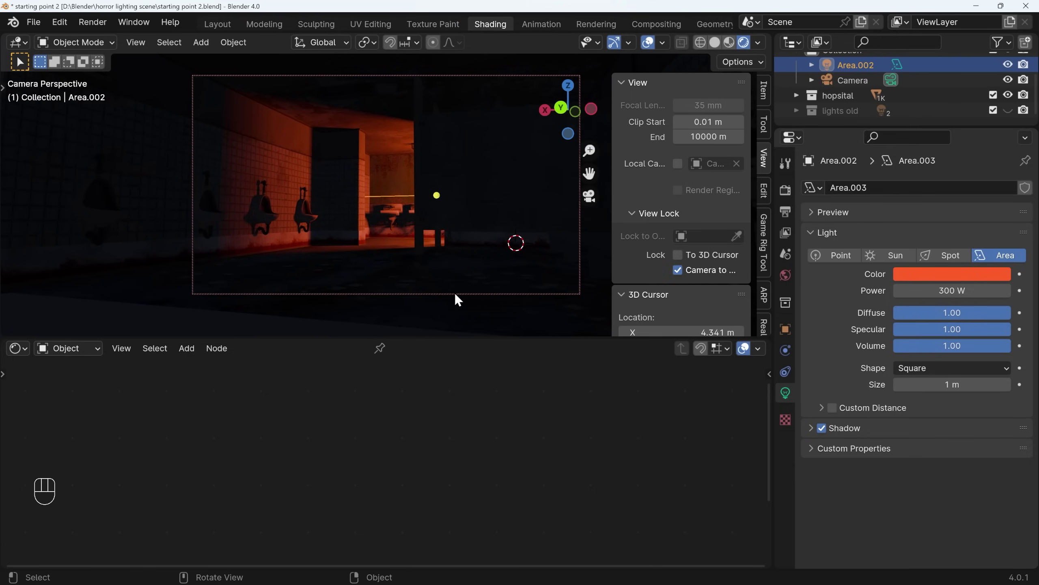
# Step: Shift the area light's colour from orange-red to a deeper red
pyautogui.click(948, 274)
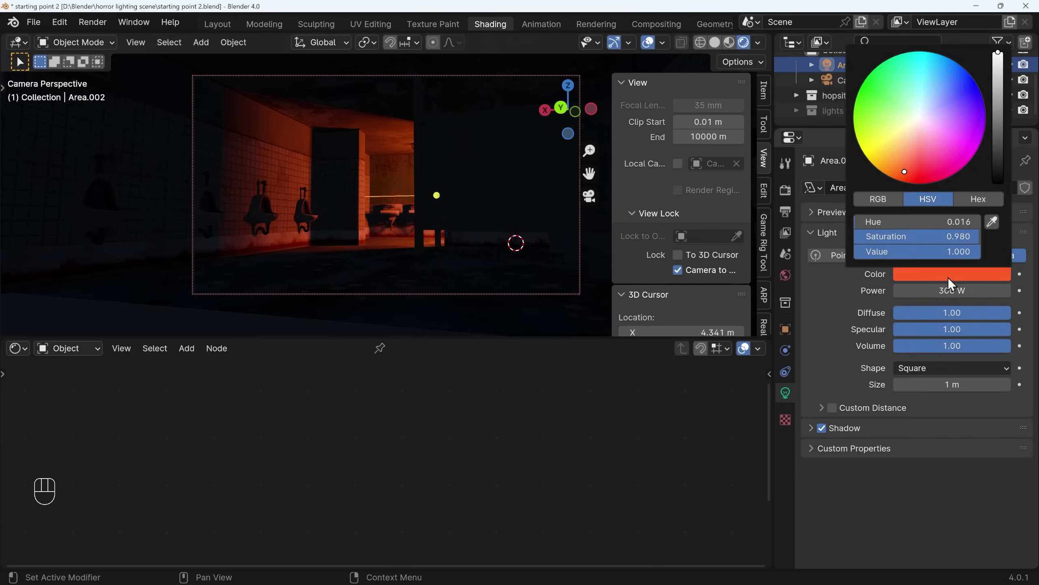
pyautogui.click(913, 181)
pyautogui.moveTo(913, 181)
pyautogui.mouseDown()
pyautogui.moveTo(874, 152)
pyautogui.moveTo(906, 175)
pyautogui.mouseUp()
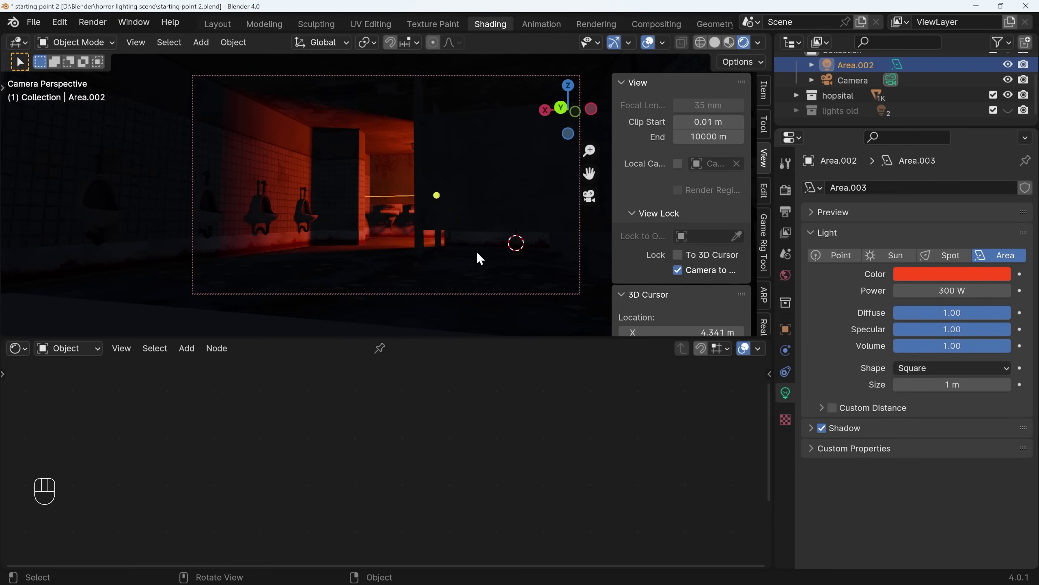
# Step: Move the room's ceiling mesh into a new collection named "roof" and hide that collection in the viewport
pyautogui.moveTo(477, 250); pyautogui.dragTo(453, 250, button='middle')
pyautogui.click(457, 255)
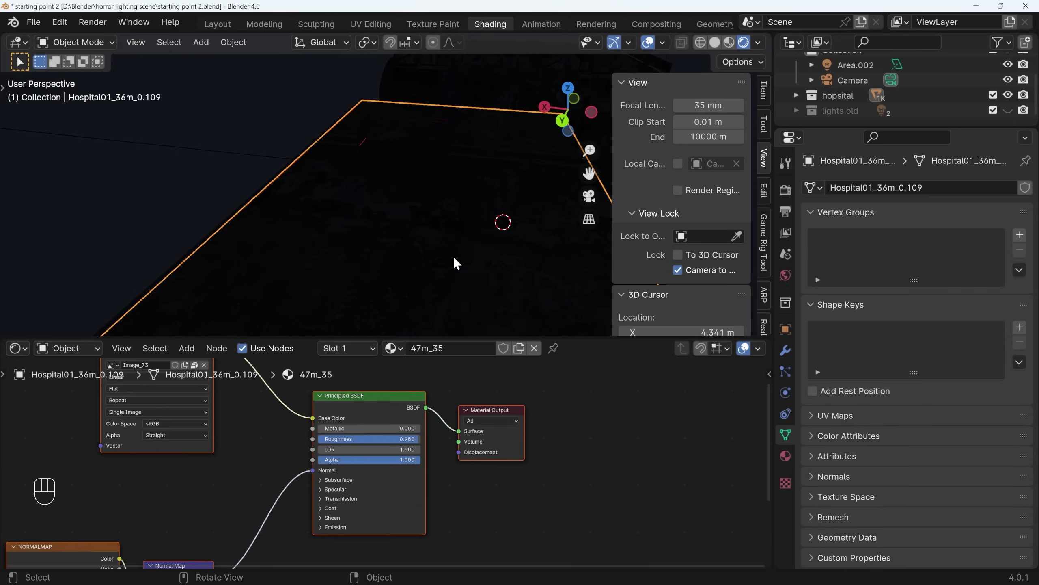
pyautogui.press('m')
pyautogui.click(454, 257)
pyautogui.write('roof')
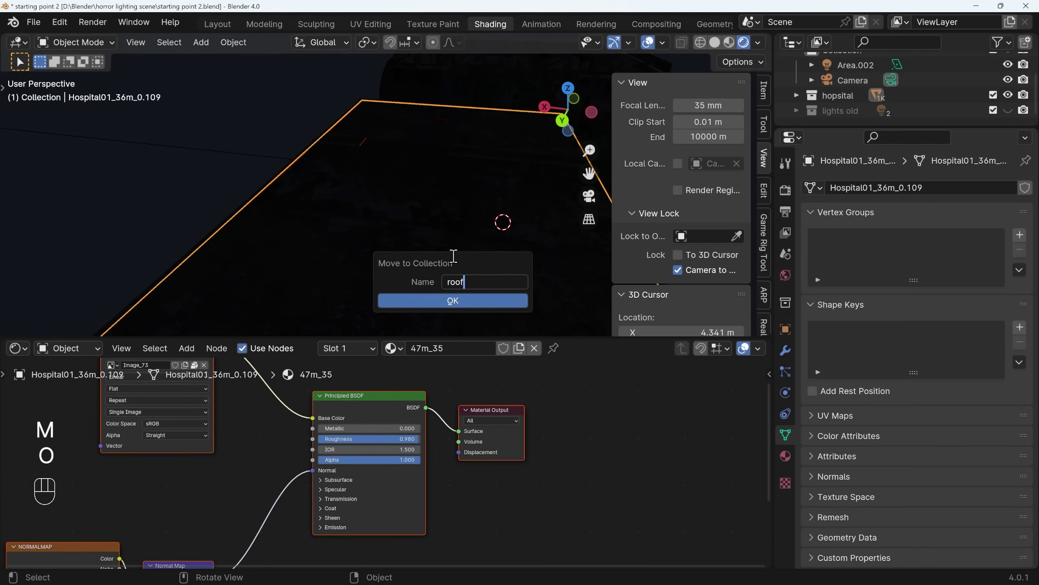
pyautogui.press('Return')
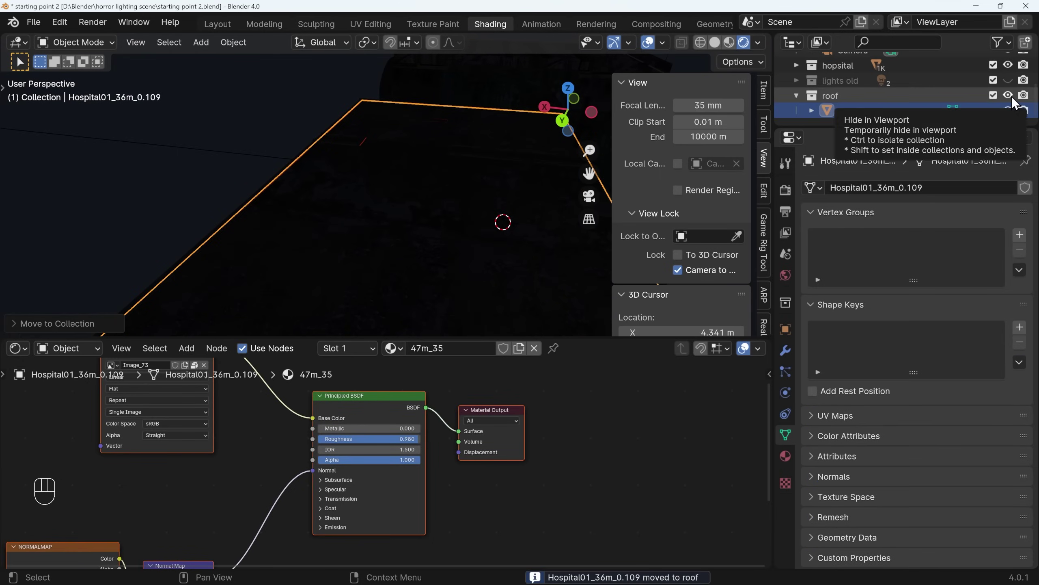
pyautogui.click(1007, 96)
# Step: Rotate the red area light towards the urinals, move it further into the room, and show the roof collection again in camera view
pyautogui.moveTo(455, 245); pyautogui.dragTo(408, 255, button='middle')
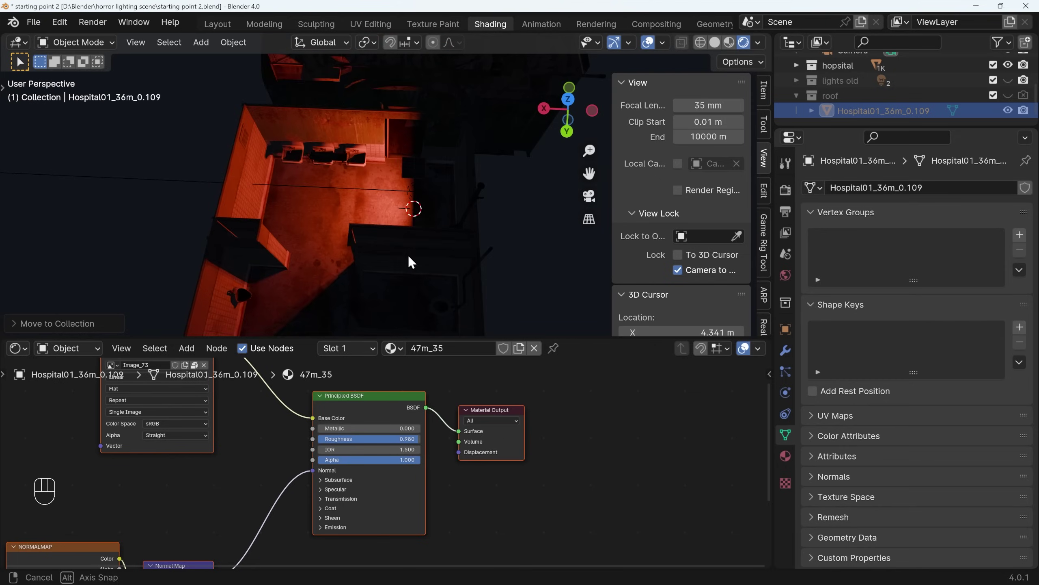
pyautogui.click(411, 194)
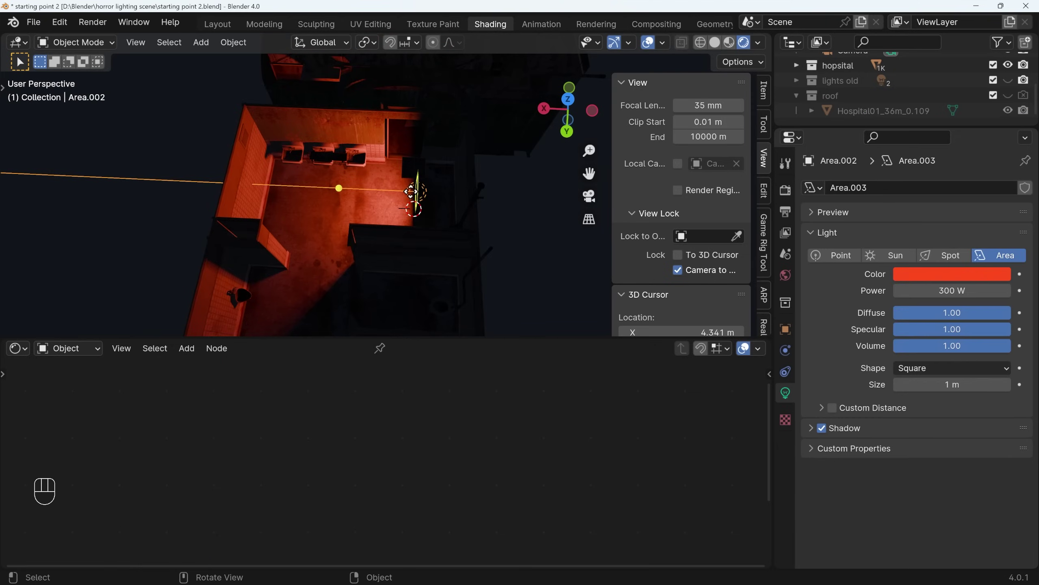
pyautogui.press('r')
pyautogui.click(444, 188)
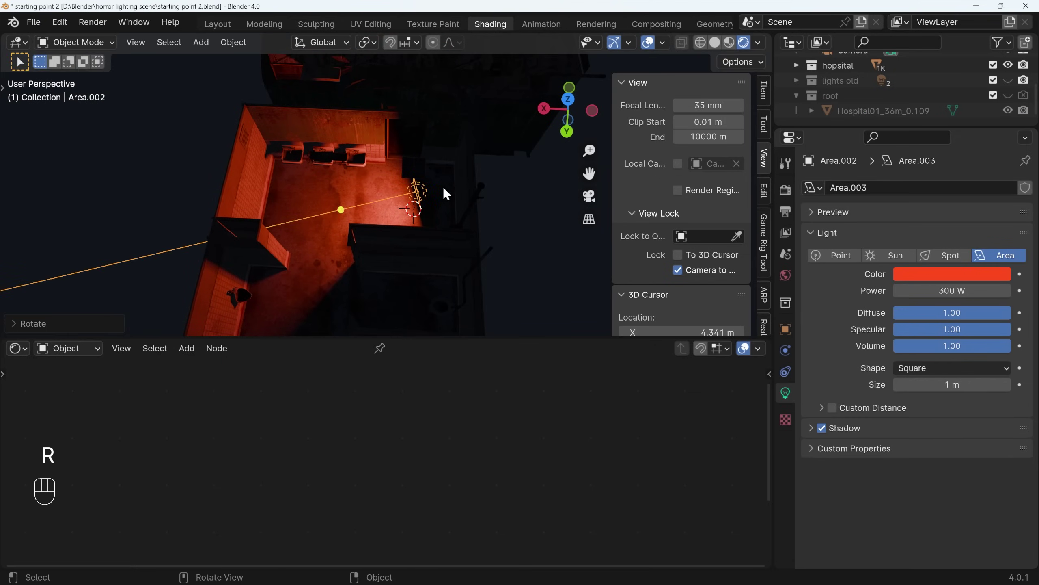
pyautogui.press('g')
pyautogui.click(420, 193)
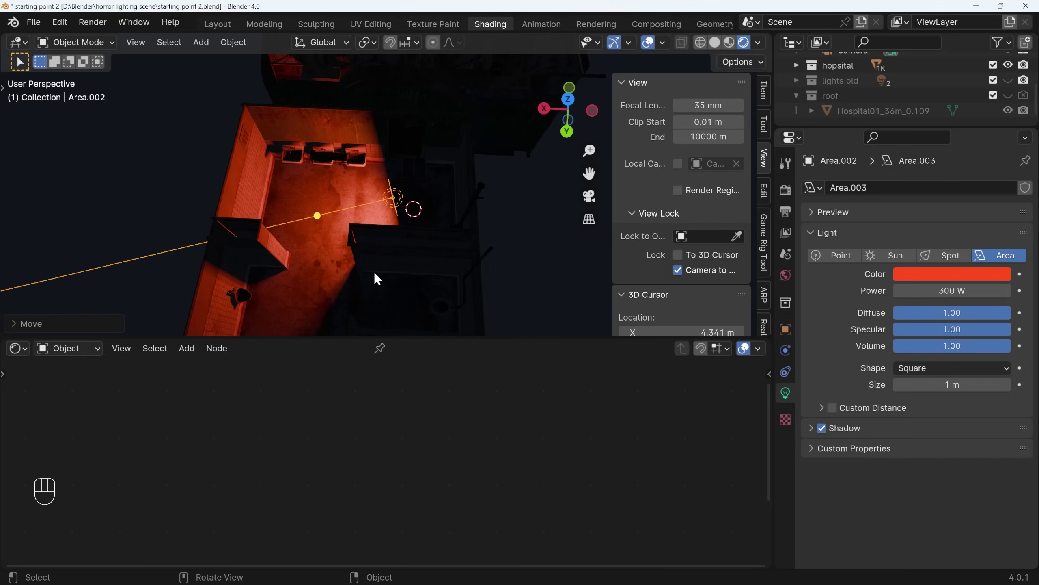
pyautogui.press('KP_0')
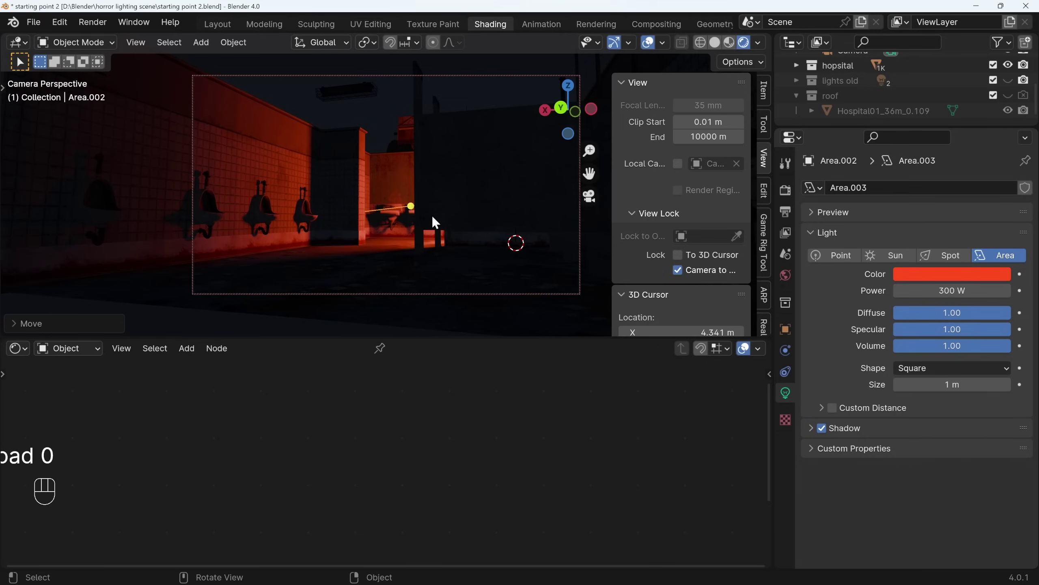
pyautogui.click(1007, 94)
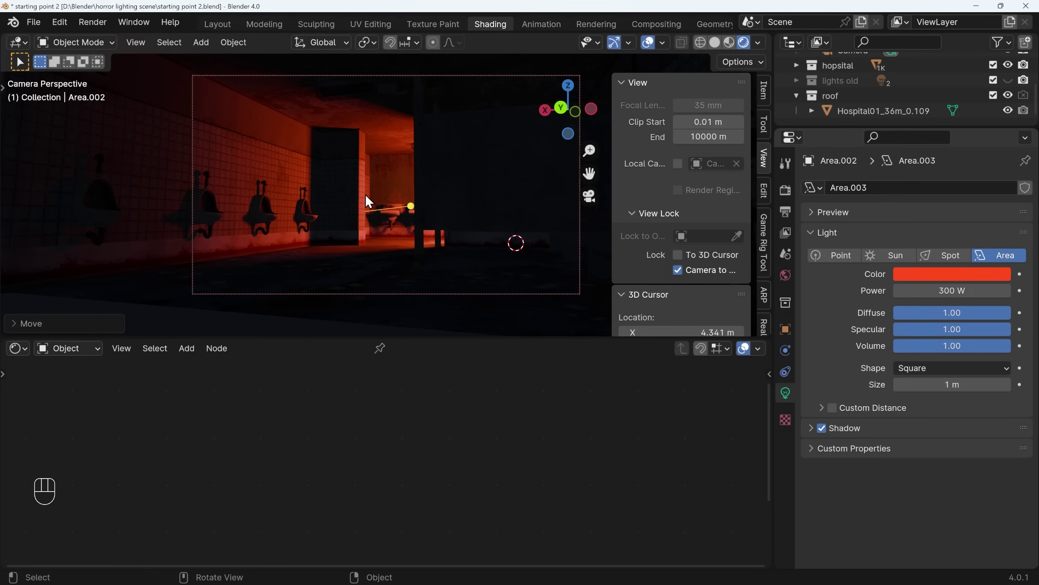
# Step: Set the Principled BSDF roughness of the washroom floor's material to 0.112
pyautogui.click(386, 245)
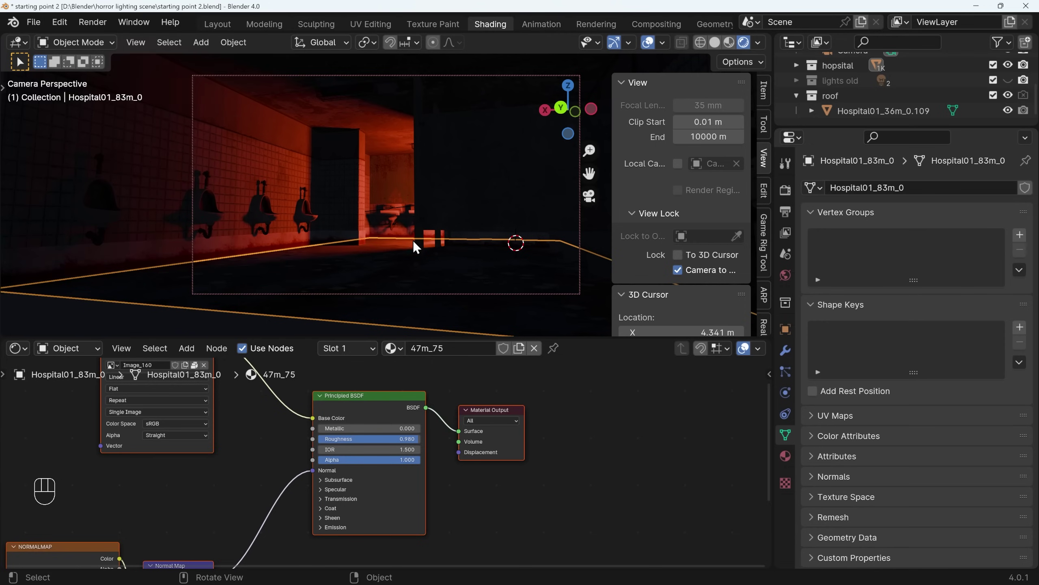
pyautogui.scroll(3, 471, 491)
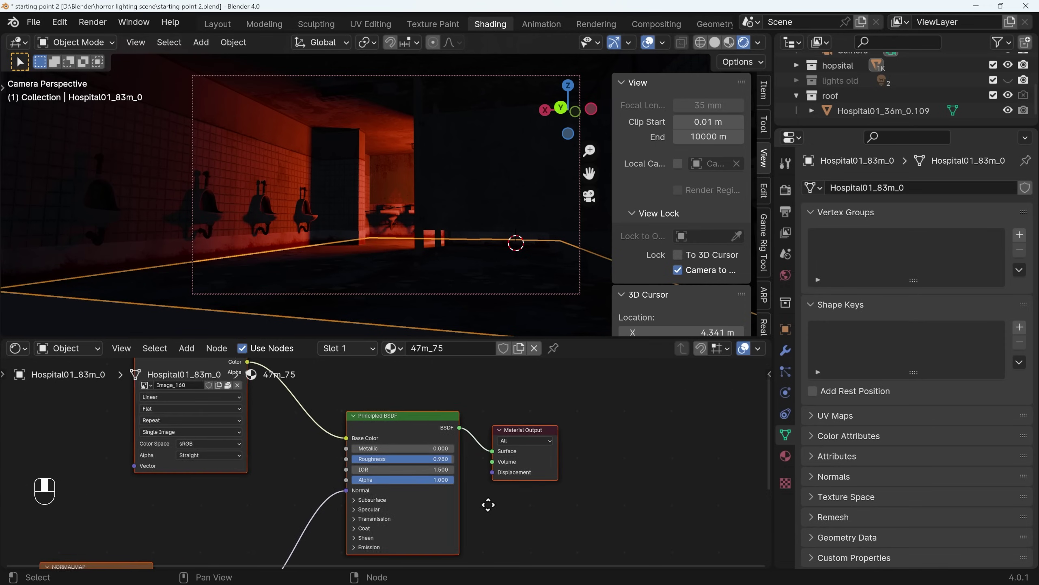
pyautogui.moveTo(486, 456); pyautogui.dragTo(349, 457)
# Step: View the floor up close outside the camera and enable Screen Space Reflections for the EEVEE render
pyautogui.press('KP_0')
pyautogui.moveTo(418, 239); pyautogui.dragTo(410, 136, button='middle')
pyautogui.keyDown('shift'); pyautogui.moveTo(403, 248); pyautogui.dragTo(435, 205, button='middle'); pyautogui.keyUp('shift')
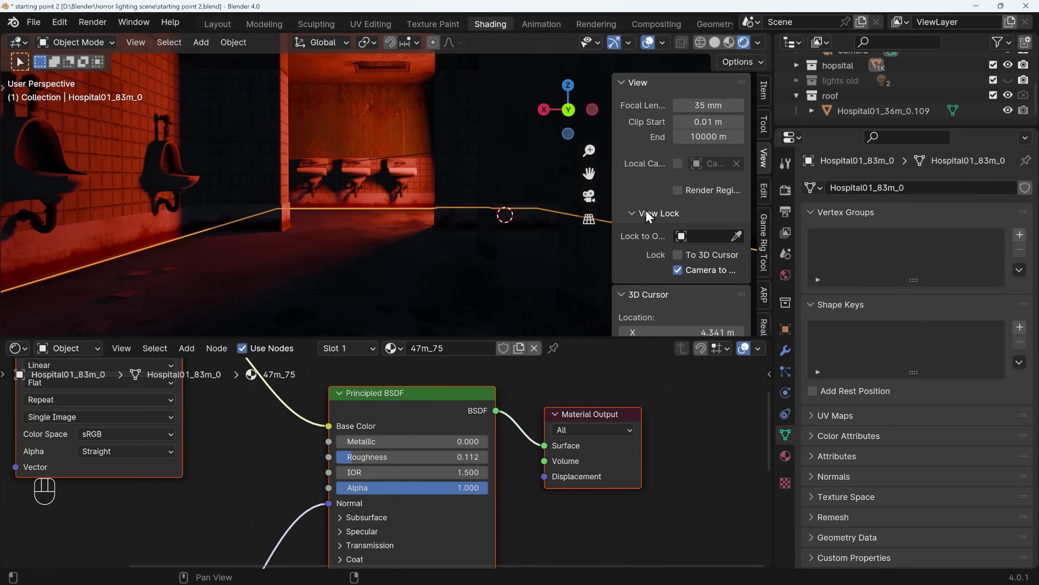
pyautogui.click(785, 190)
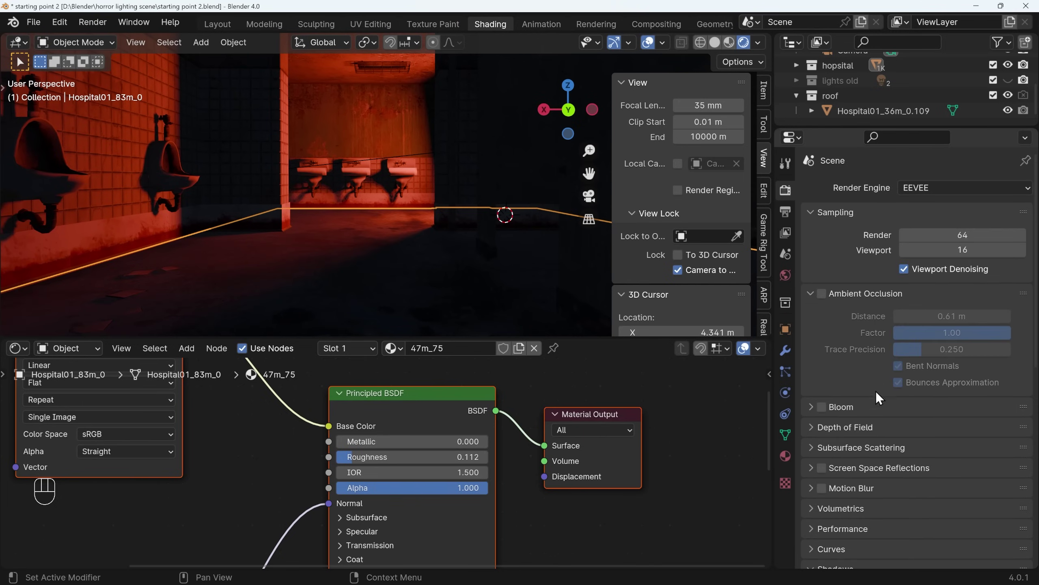
pyautogui.click(821, 469)
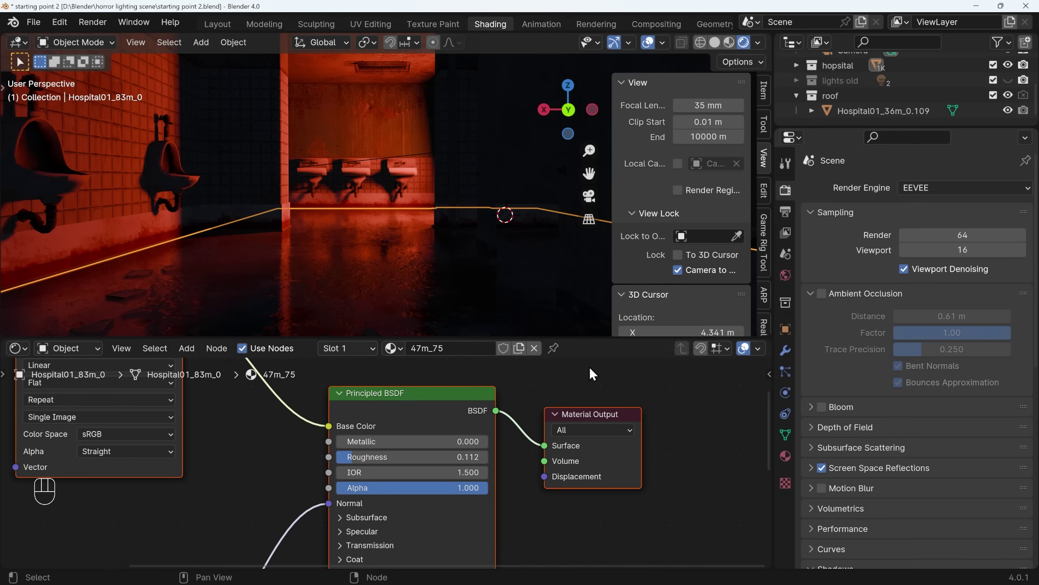
# Step: Raise the floor material's roughness to 0.239 and link the base colour texture's Color output to the Roughness input
pyautogui.moveTo(410, 456); pyautogui.dragTo(429, 456)
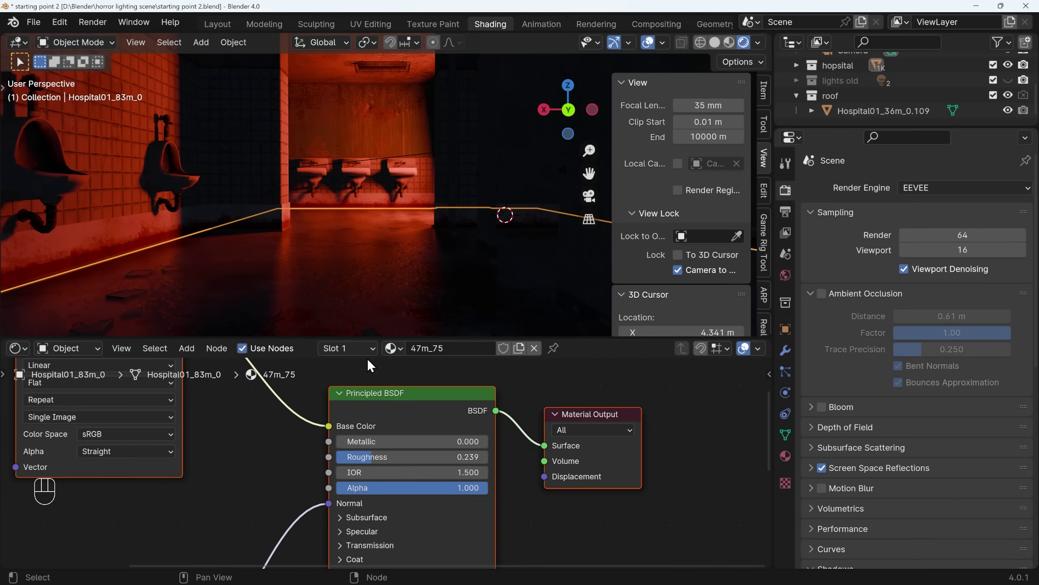
pyautogui.scroll(-2, 249, 443)
pyautogui.moveTo(262, 424); pyautogui.dragTo(264, 457, button='middle')
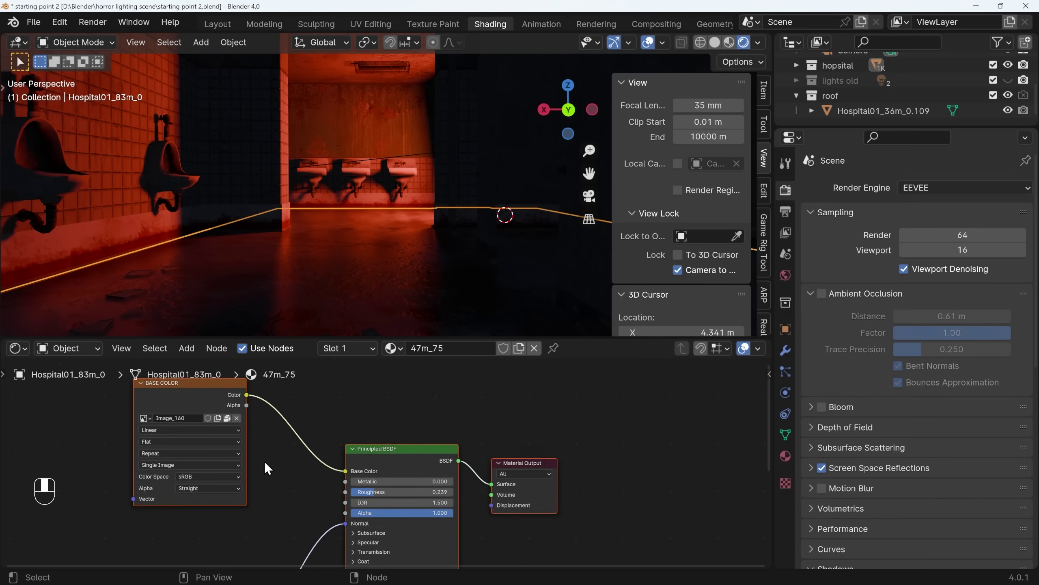
pyautogui.moveTo(246, 394); pyautogui.dragTo(344, 491)
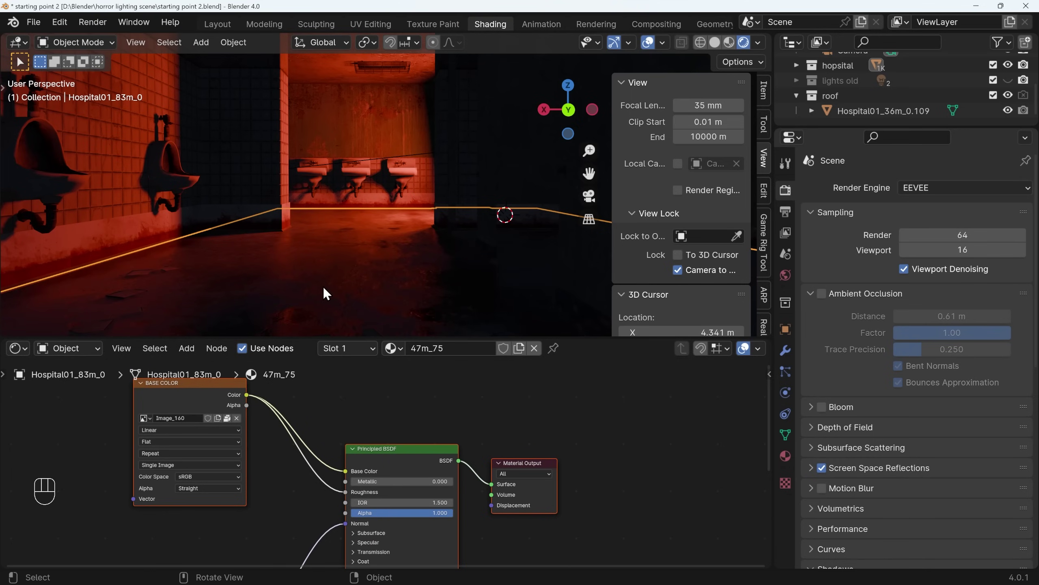
# Step: Link the base colour texture's Color output to the Principled BSDF Roughness input in the 47m_45 material of the floor debris and wall pieces
pyautogui.click(127, 291)
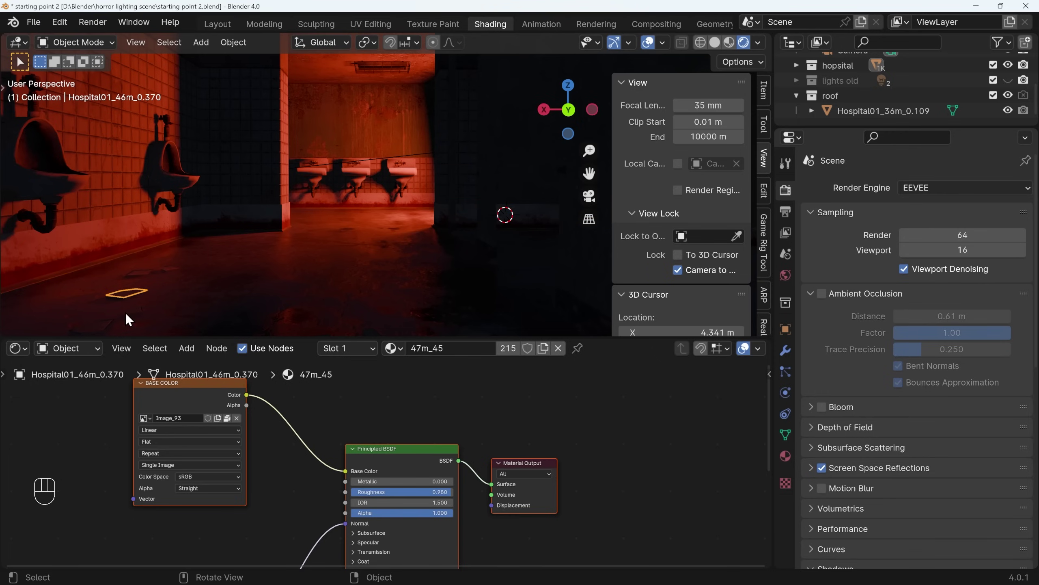
pyautogui.moveTo(248, 404); pyautogui.dragTo(346, 491)
pyautogui.click(365, 239)
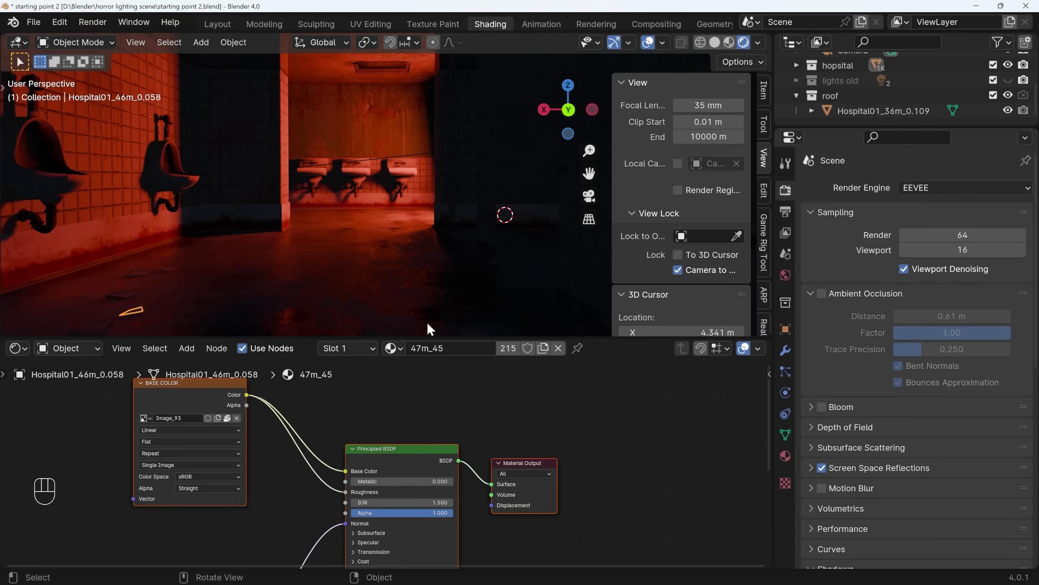
pyautogui.click(284, 138)
pyautogui.moveTo(246, 395); pyautogui.dragTo(343, 491)
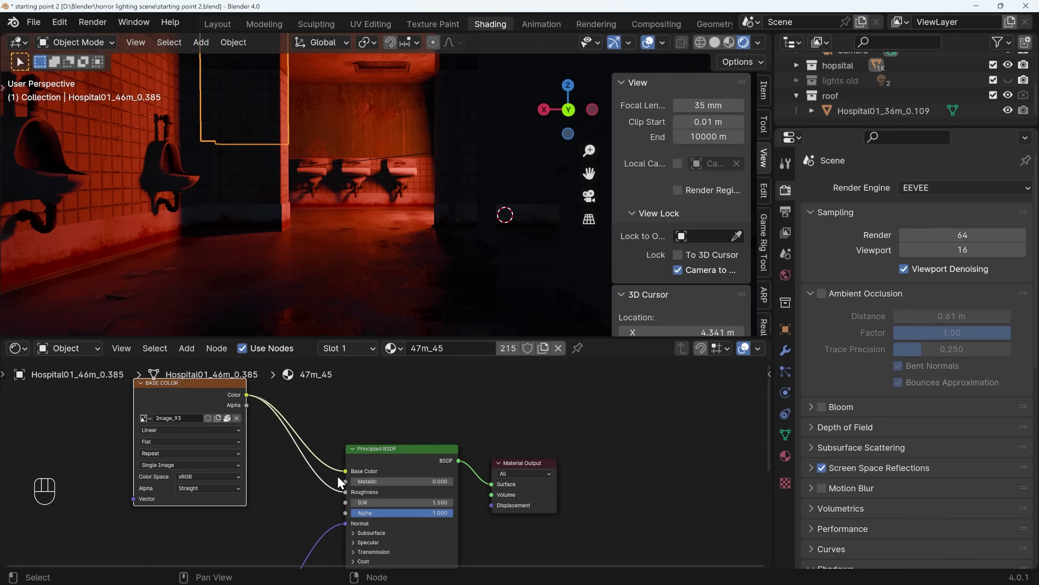
# Step: Insert a Color Ramp between the base colour texture and the Roughness input of the tiled wall material, and space out the nodes
pyautogui.click(117, 161)
pyautogui.click(172, 197)
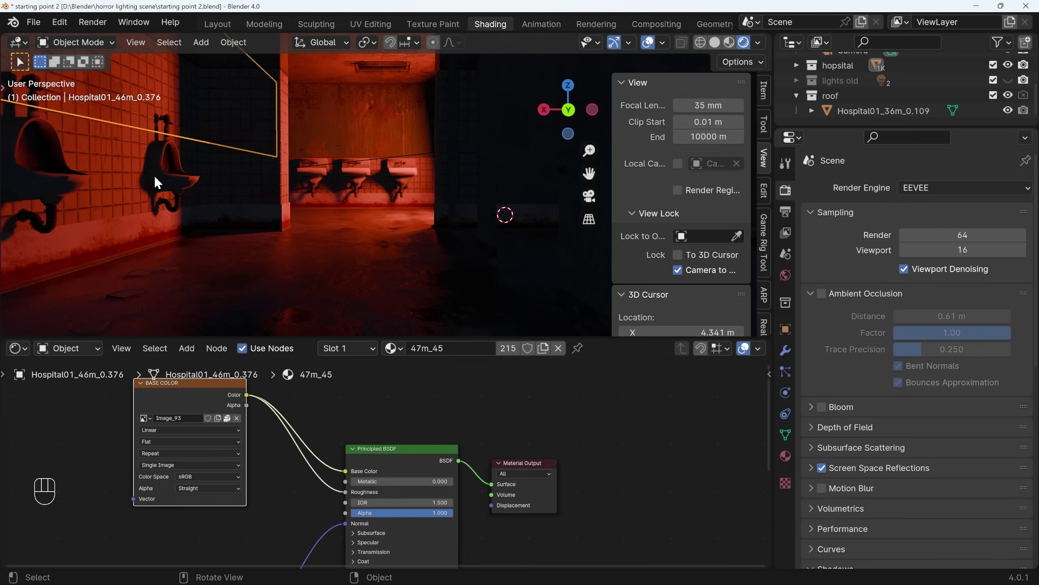
pyautogui.click(238, 192)
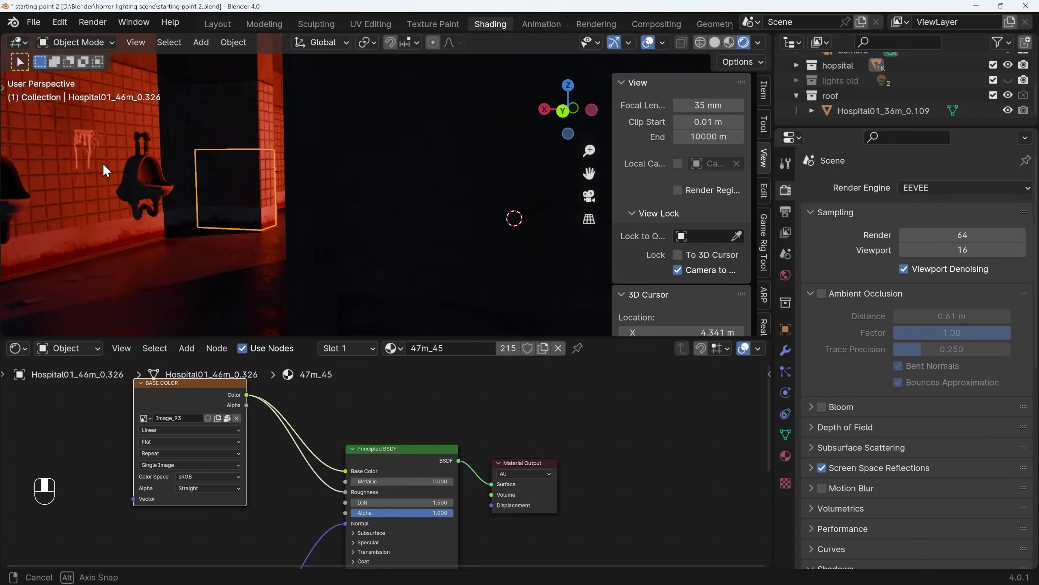
pyautogui.moveTo(78, 142)
pyautogui.mouseDown(button='middle')
pyautogui.moveTo(104, 135)
pyautogui.moveTo(100, 149)
pyautogui.moveTo(112, 148)
pyautogui.moveTo(106, 159)
pyautogui.moveTo(89, 152)
pyautogui.moveTo(99, 151)
pyautogui.mouseUp(button='middle')
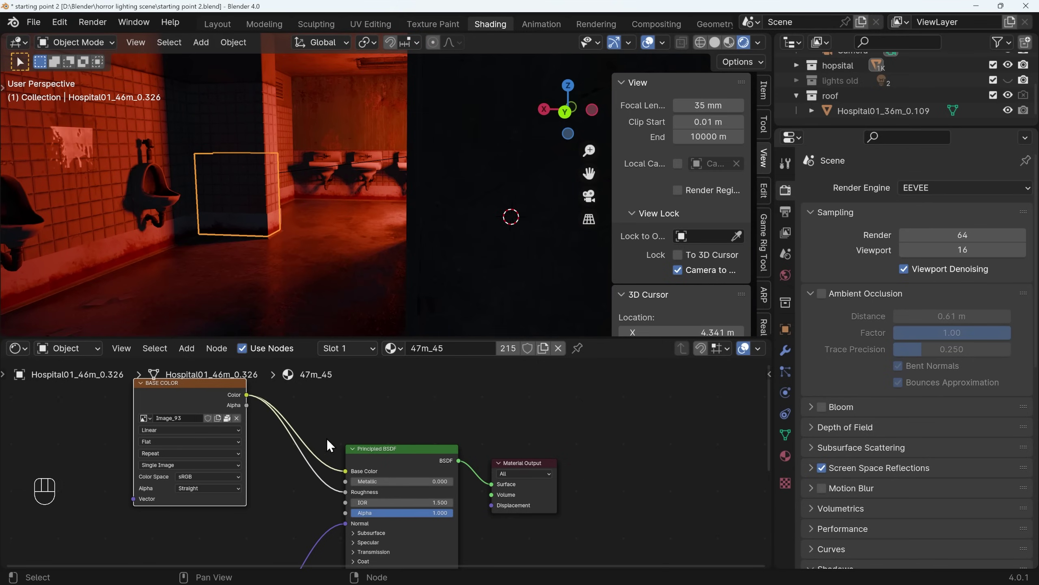
pyautogui.keyDown('ctrl'); pyautogui.hscroll(-2, 324, 446); pyautogui.keyUp('ctrl')
pyautogui.hotkey('shift', 'a')
pyautogui.moveTo(340, 436)
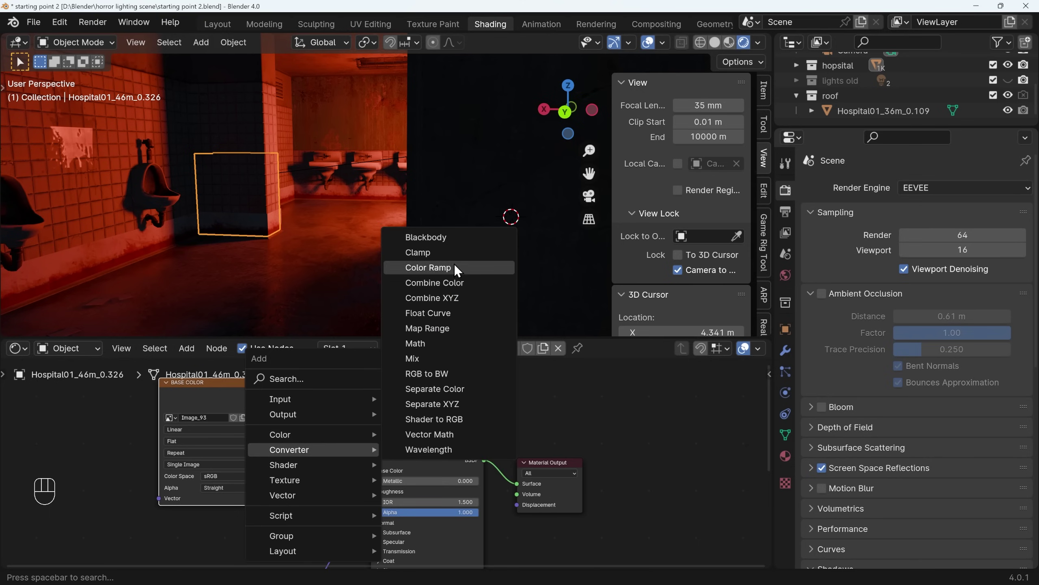
pyautogui.click(457, 266)
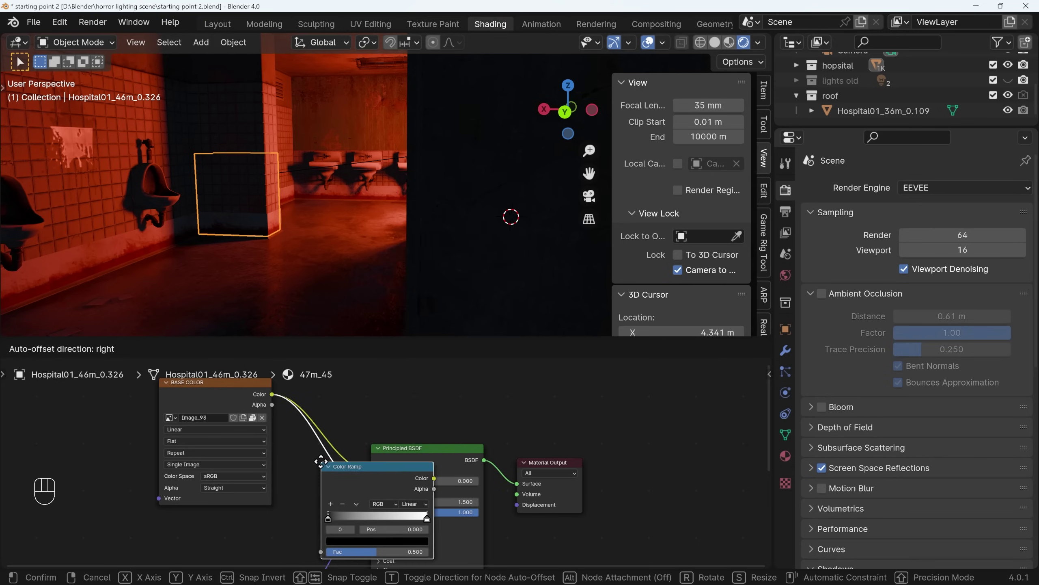
pyautogui.click(321, 462)
pyautogui.moveTo(283, 467); pyautogui.dragTo(308, 472, button='middle')
pyautogui.moveTo(254, 387); pyautogui.dragTo(176, 391)
pyautogui.moveTo(407, 471); pyautogui.dragTo(334, 462)
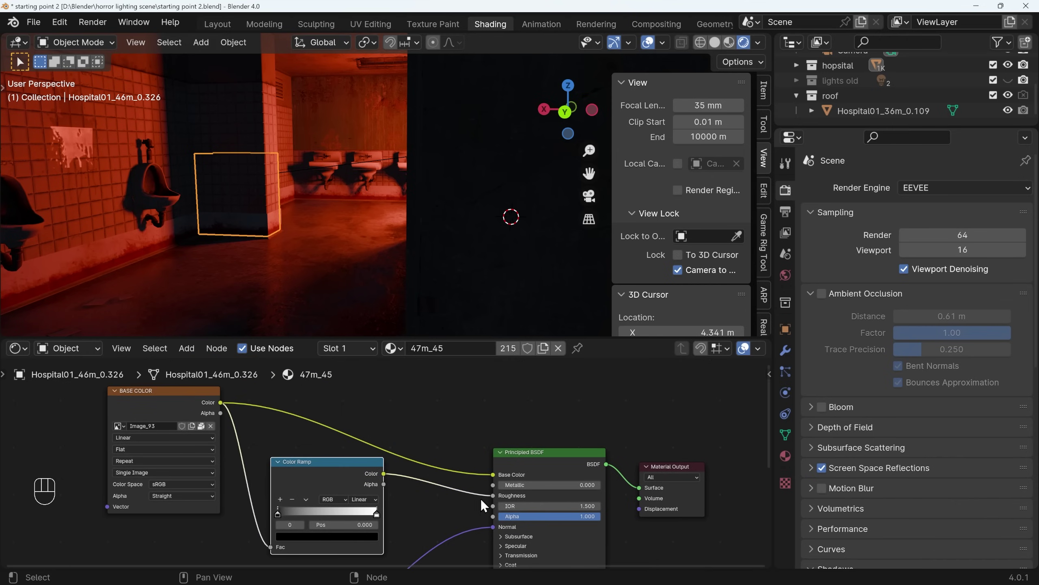
# Step: Set the Color Ramp's black stop to position 0.376 while checking the gloss of the wall tiles
pyautogui.moveTo(278, 515)
pyautogui.mouseDown()
pyautogui.moveTo(364, 515)
pyautogui.moveTo(366, 237)
pyautogui.moveTo(349, 219)
pyautogui.moveTo(360, 225)
pyautogui.mouseUp()
pyautogui.moveTo(360, 225); pyautogui.dragTo(324, 369, button='middle')
pyautogui.moveTo(365, 514); pyautogui.dragTo(351, 513)
pyautogui.moveTo(180, 203); pyautogui.dragTo(305, 182, button='middle')
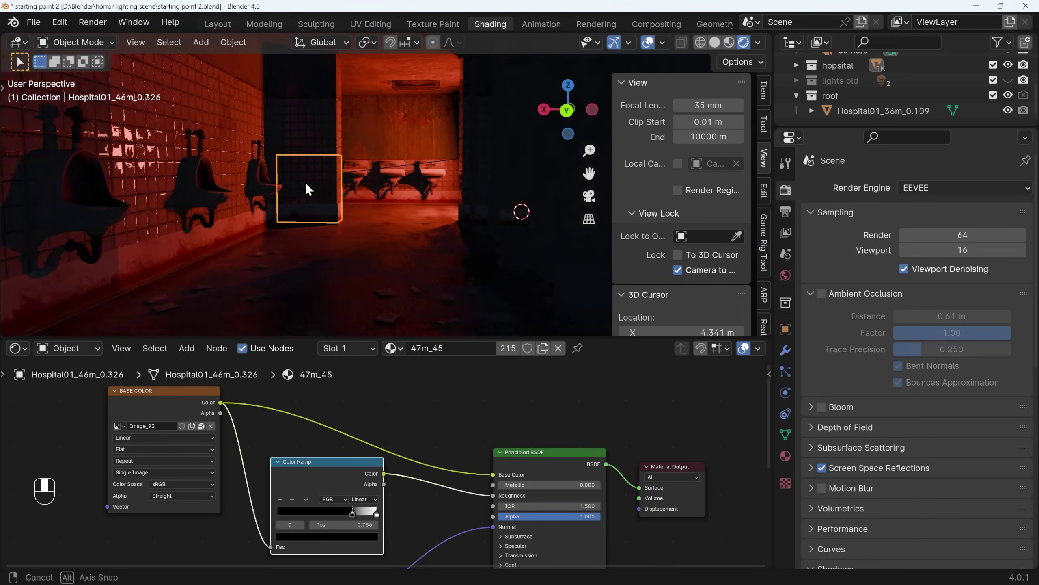
pyautogui.moveTo(349, 515); pyautogui.dragTo(312, 522)
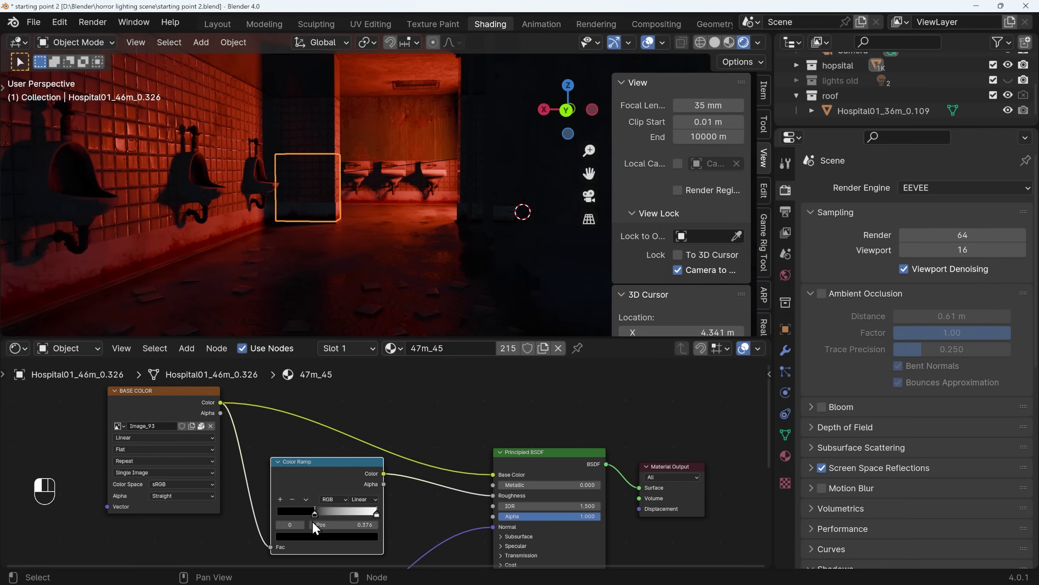
# Step: Flip the Color Ramp, set its black stop to position 0.684, bring the white stop inward, and return to the camera view
pyautogui.click(305, 499)
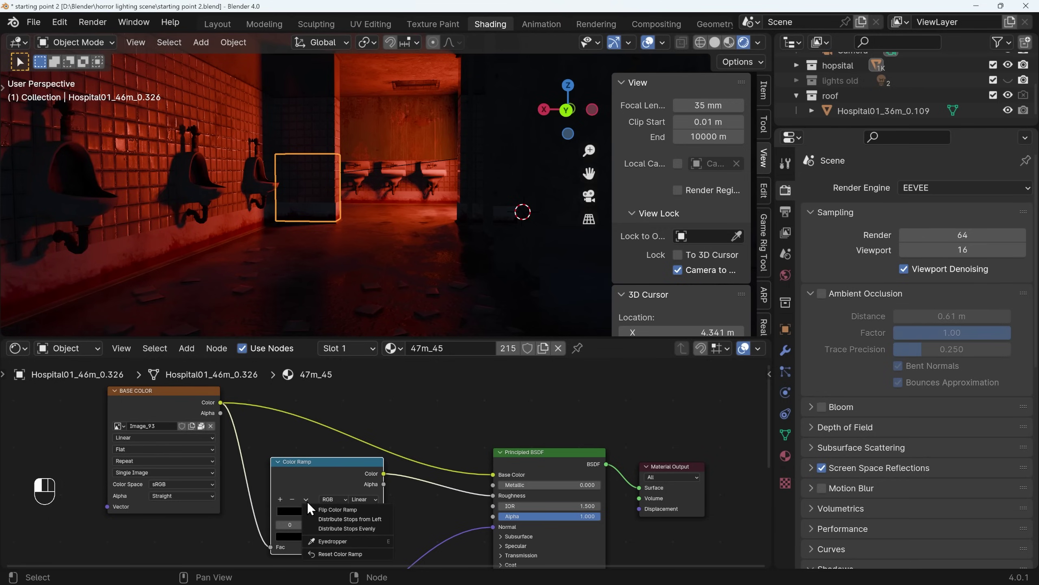
pyautogui.click(330, 510)
pyautogui.moveTo(340, 515)
pyautogui.mouseDown()
pyautogui.moveTo(360, 516)
pyautogui.moveTo(348, 518)
pyautogui.mouseUp()
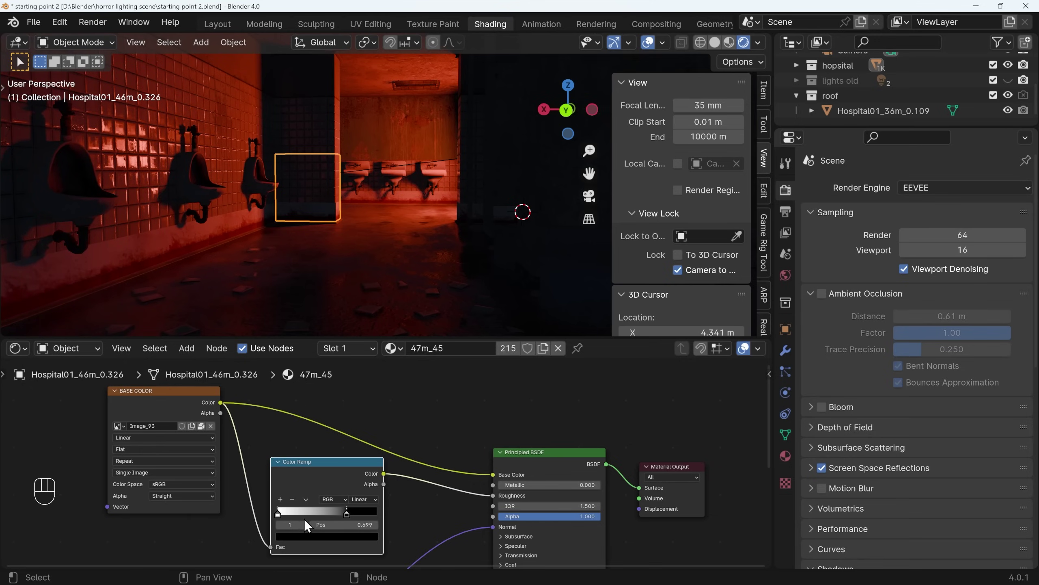
pyautogui.moveTo(280, 514); pyautogui.dragTo(346, 515)
pyautogui.scroll(-4, 356, 233)
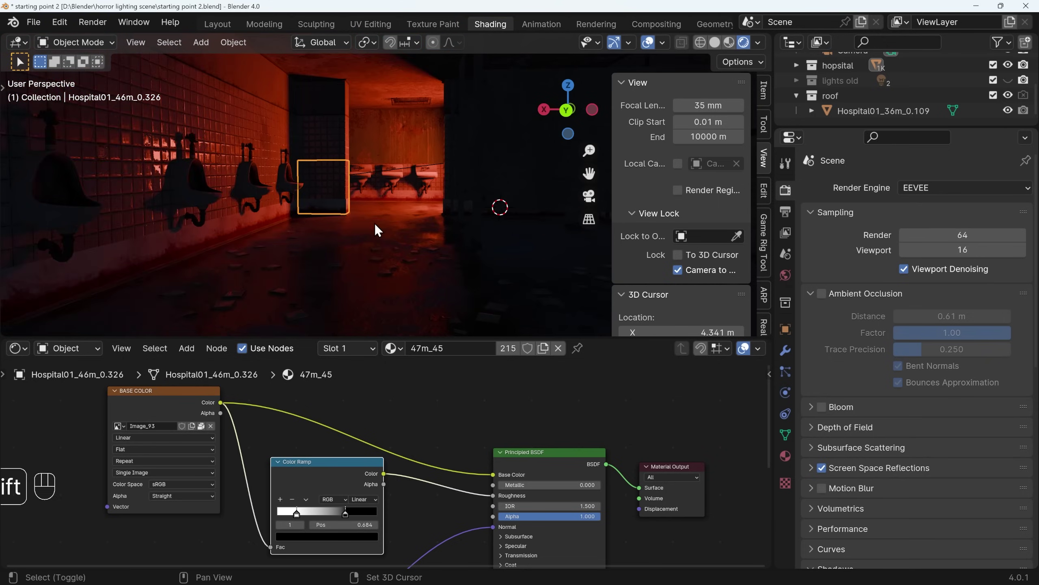
pyautogui.keyDown('shift'); pyautogui.moveTo(356, 224); pyautogui.dragTo(365, 249, button='middle'); pyautogui.keyUp('shift')
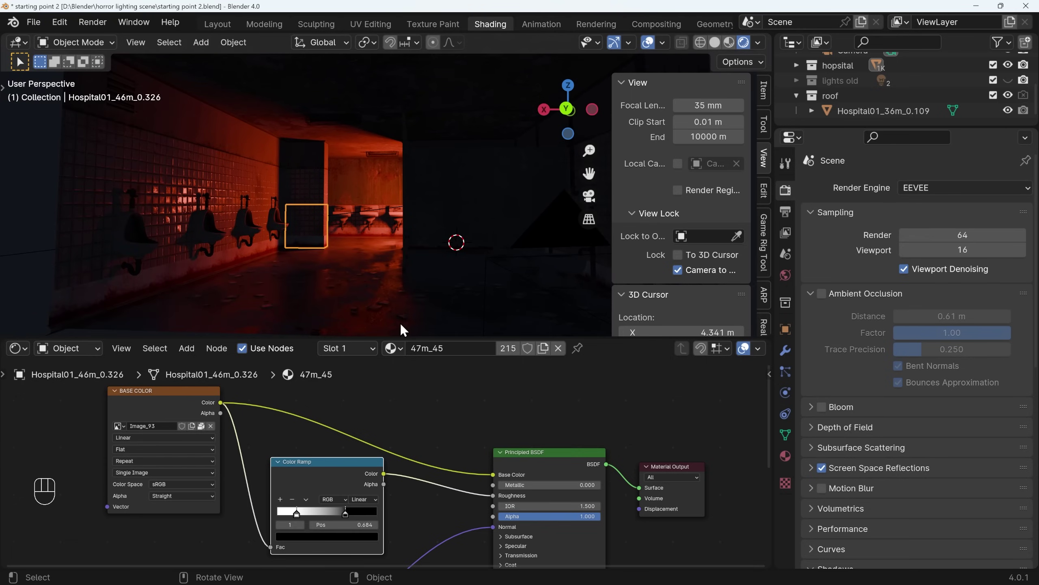
pyautogui.press('KP_0')
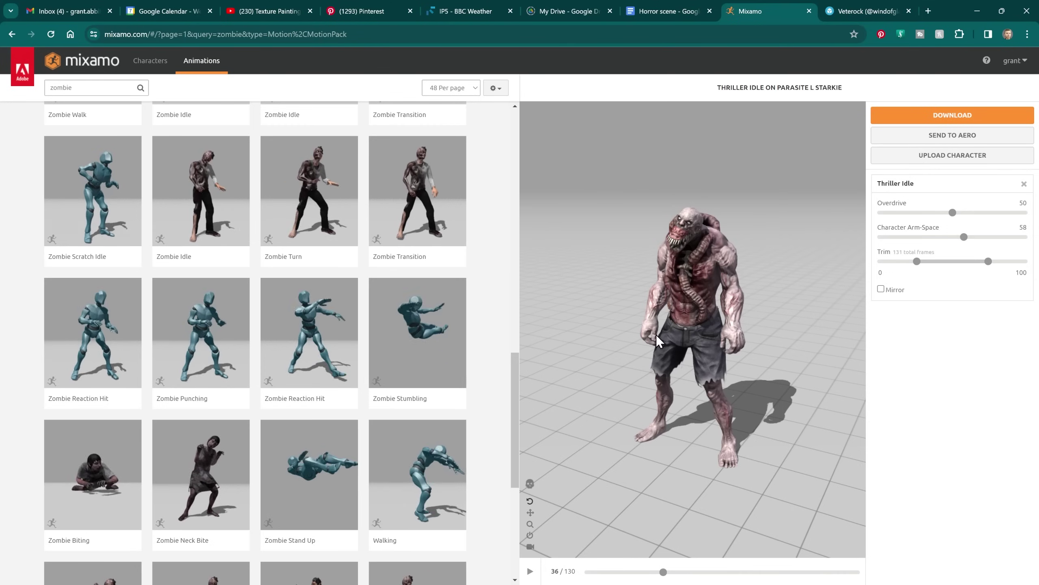
# Step: Switch to Mixamo, preview the Thriller Idle animation on the Parasite L Starkie character from the front, and start its download
pyautogui.moveTo(737, 316); pyautogui.dragTo(680, 316)
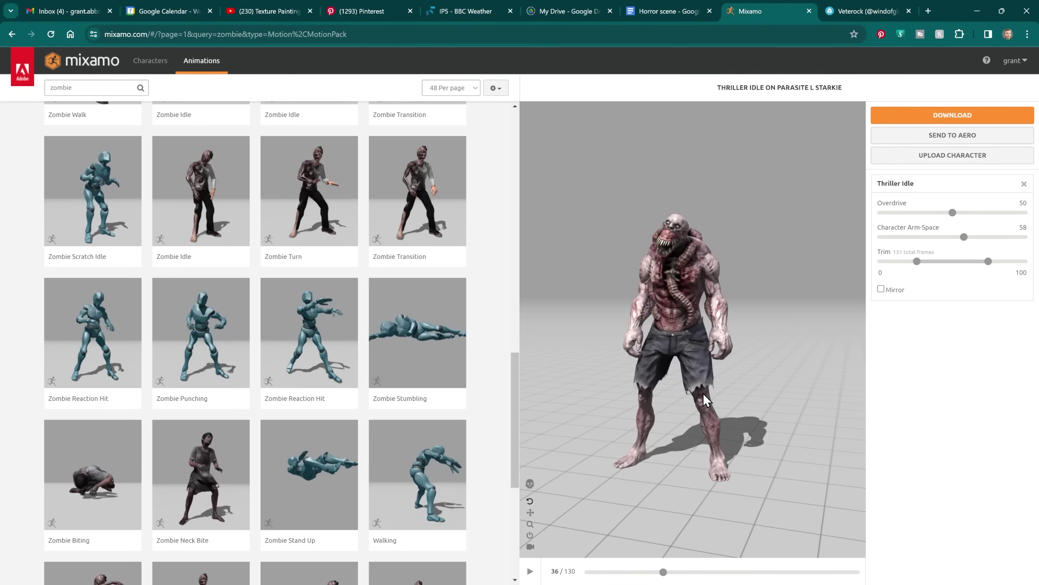
pyautogui.moveTo(697, 395); pyautogui.dragTo(660, 506)
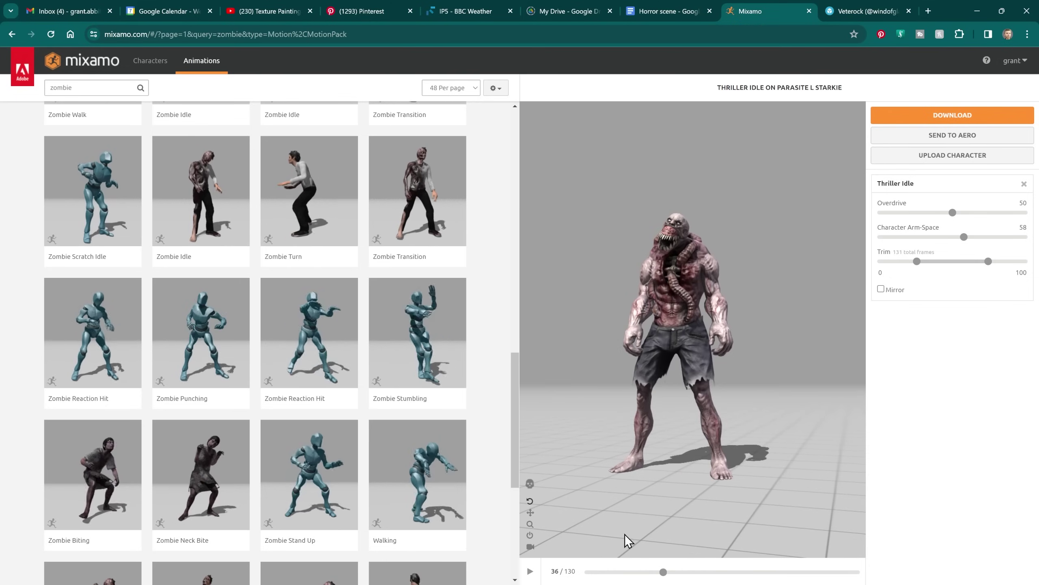
pyautogui.press('space')
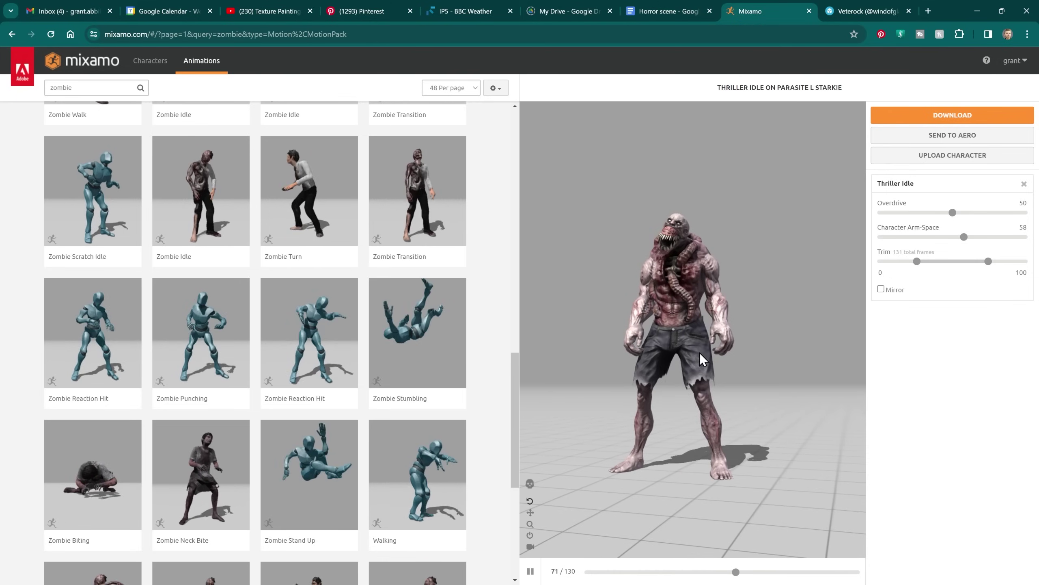
pyautogui.click(905, 119)
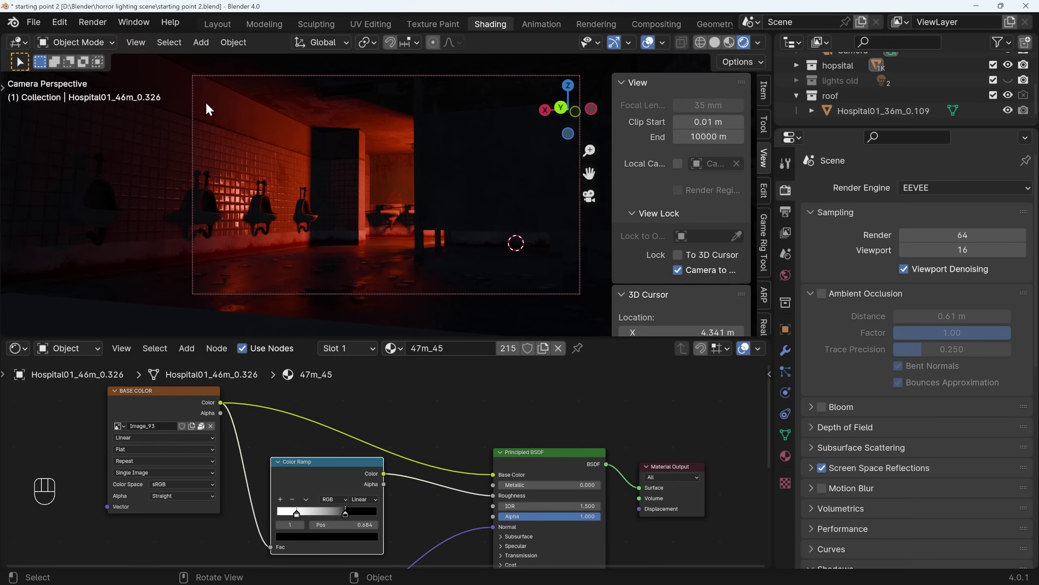
# Step: Back in Blender, import Thriller Idle.fbx from the horror lighting scene folder with the default FBX settings
pyautogui.click(33, 21)
pyautogui.moveTo(65, 240)
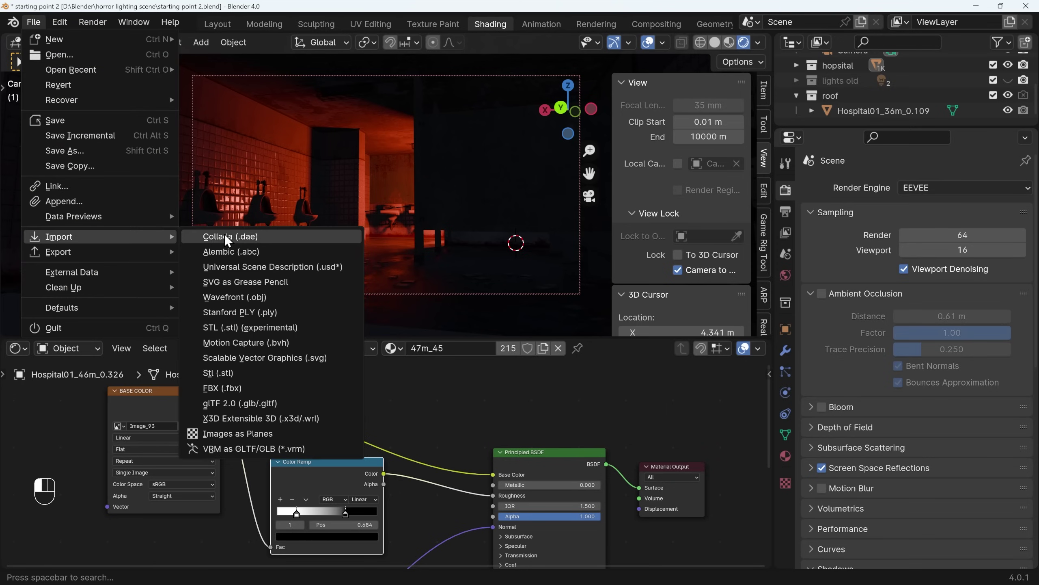
pyautogui.click(224, 388)
pyautogui.click(410, 177)
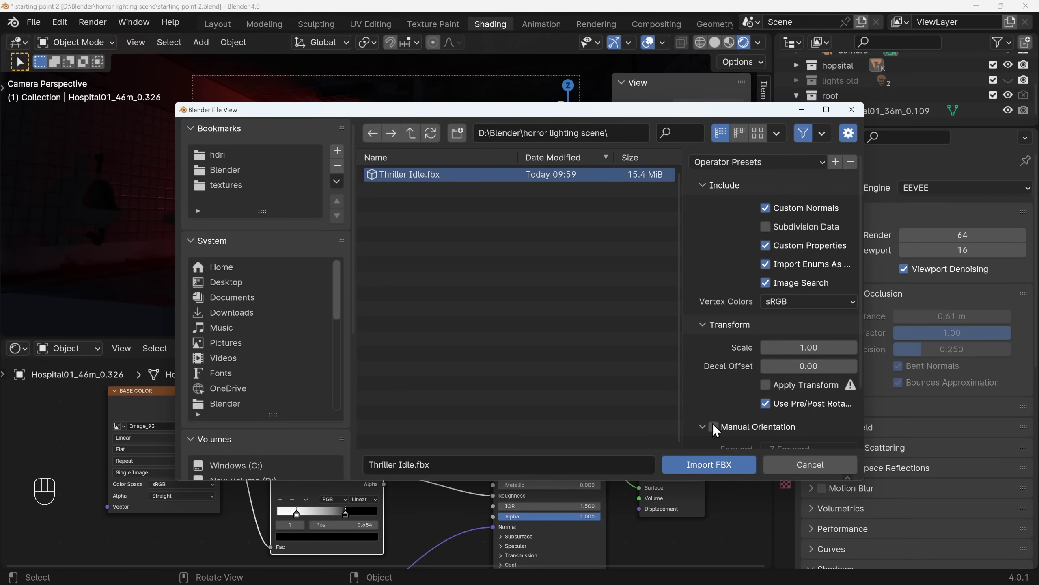
pyautogui.click(714, 463)
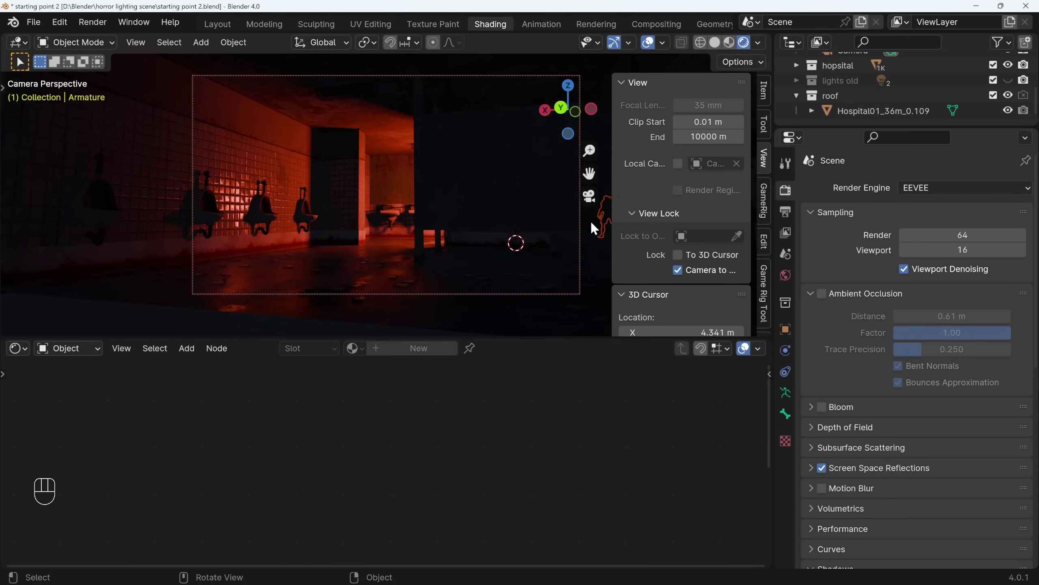
# Step: In the Layout workspace, move the imported creature's armature from outside the building into the washroom, in front of the sinks
pyautogui.click(229, 26)
pyautogui.press('KP_0')
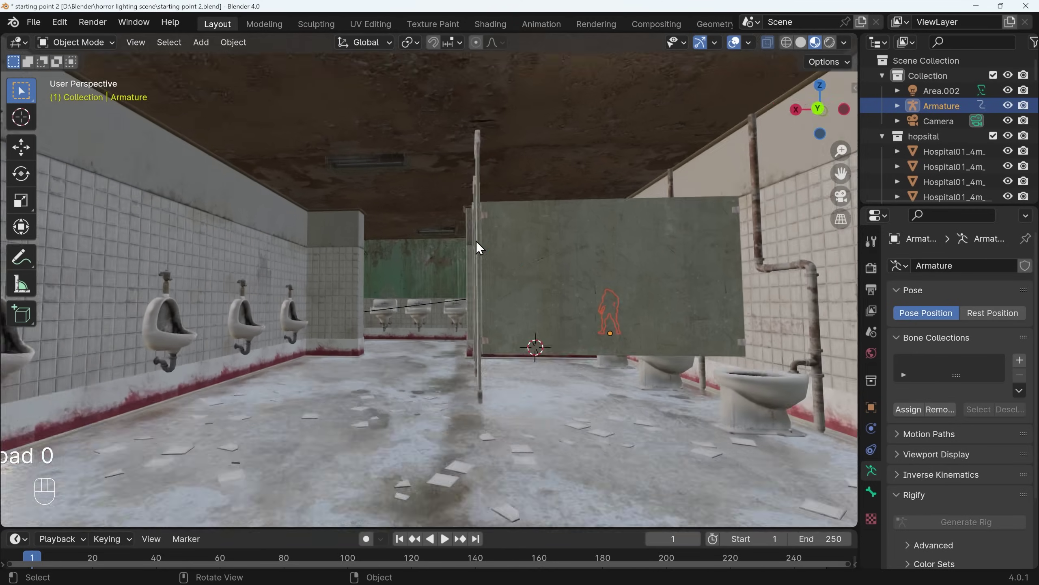
pyautogui.scroll(5, 455, 228)
pyautogui.moveTo(454, 228); pyautogui.dragTo(422, 174, button='middle')
pyautogui.scroll(-5, 518, 249)
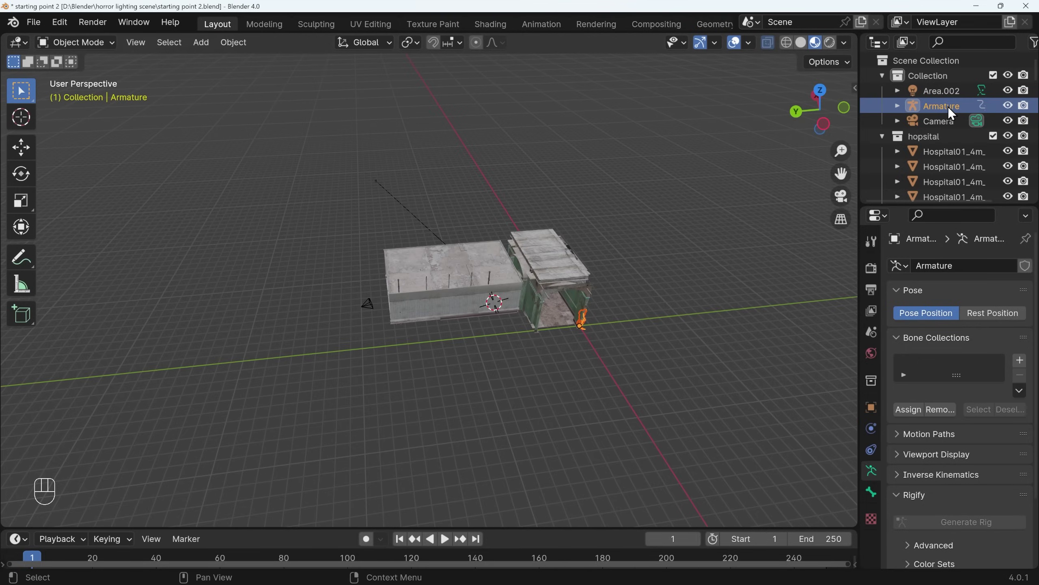
pyautogui.moveTo(586, 316)
pyautogui.mouseDown(button='middle')
pyautogui.moveTo(544, 287)
pyautogui.moveTo(570, 341)
pyautogui.moveTo(584, 320)
pyautogui.moveTo(600, 325)
pyautogui.mouseUp(button='middle')
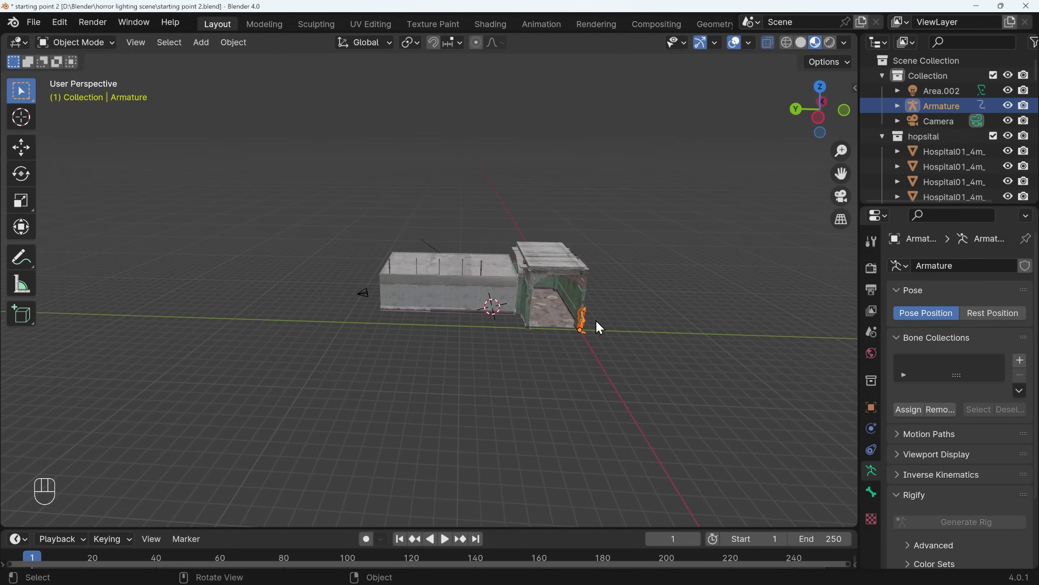
pyautogui.press('KP_7')
pyautogui.press('g')
pyautogui.click(522, 342)
pyautogui.moveTo(522, 341); pyautogui.dragTo(253, 245, button='middle')
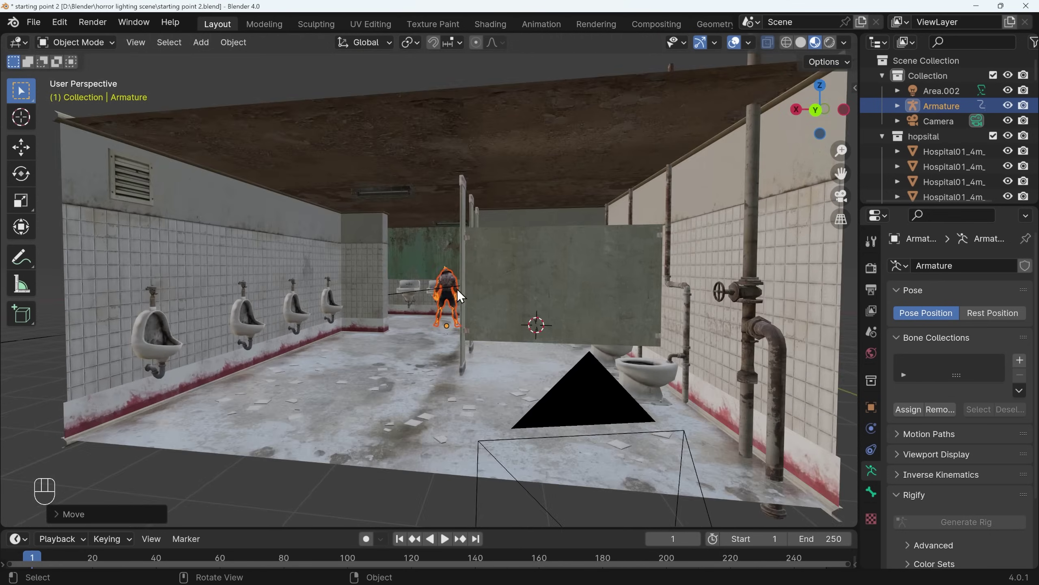
# Step: Adjust the armature's height above the floor and rotate it 180 degrees around the Z axis to face the washroom entrance
pyautogui.scroll(2, 435, 364)
pyautogui.press('KP_Decimal')
pyautogui.press('g')
pyautogui.press('z')
pyautogui.write('rz')
pyautogui.write('180')
pyautogui.press('Return')
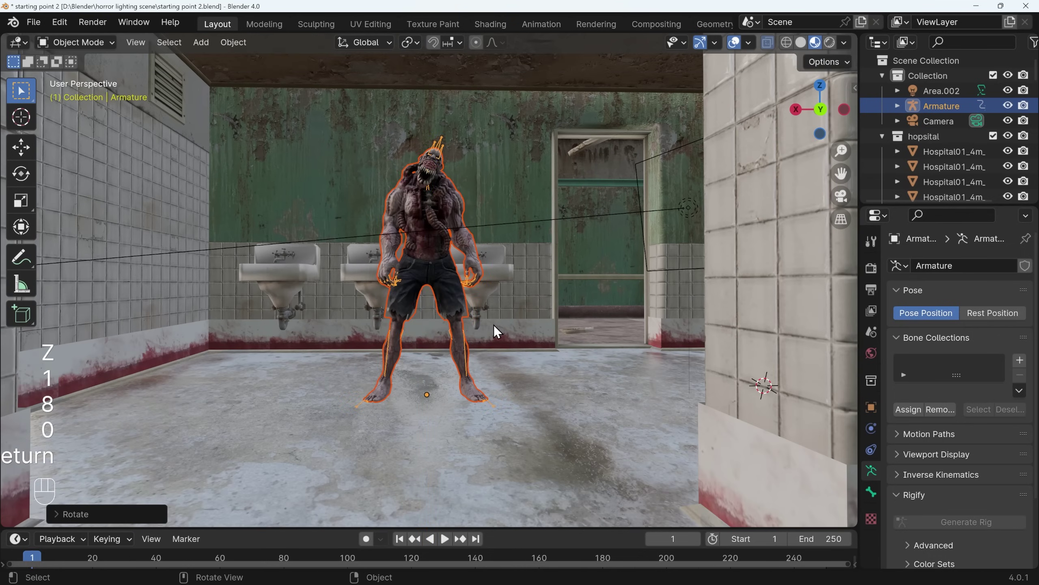
# Step: Scale the creature up by about 1.2 and show the washroom in rendered shading with overlays hidden
pyautogui.scroll(-6, 532, 326)
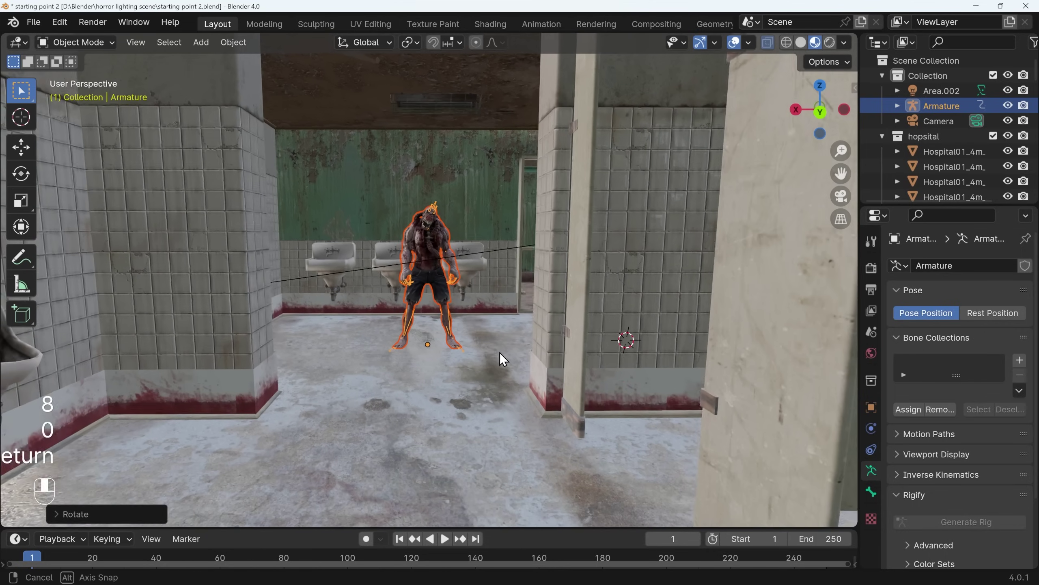
pyautogui.press('s')
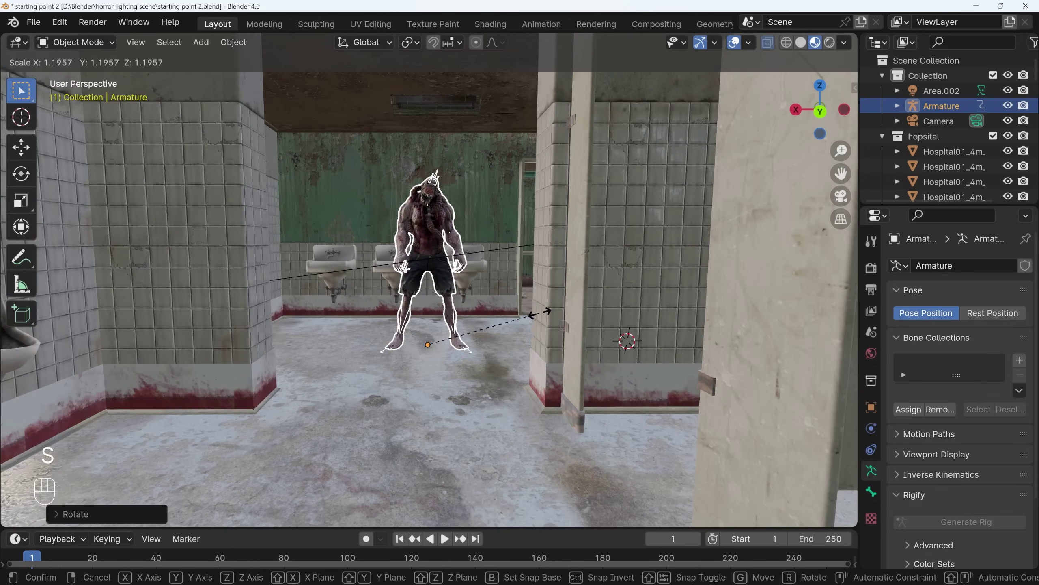
pyautogui.click(547, 312)
pyautogui.moveTo(547, 311); pyautogui.dragTo(504, 227, button='middle')
pyautogui.click(830, 42)
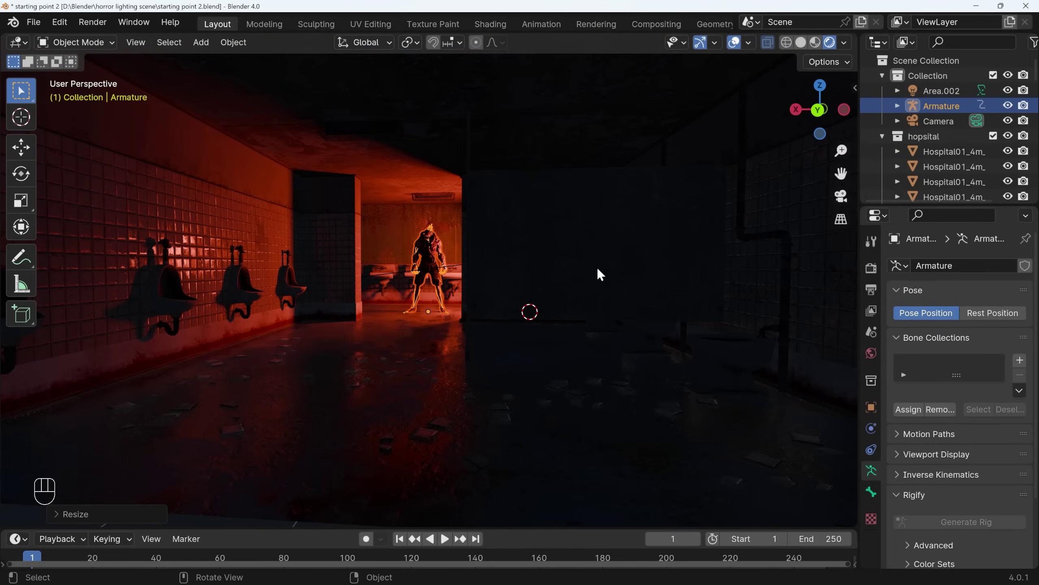
pyautogui.hotkey('shift', 'alt', 'z')
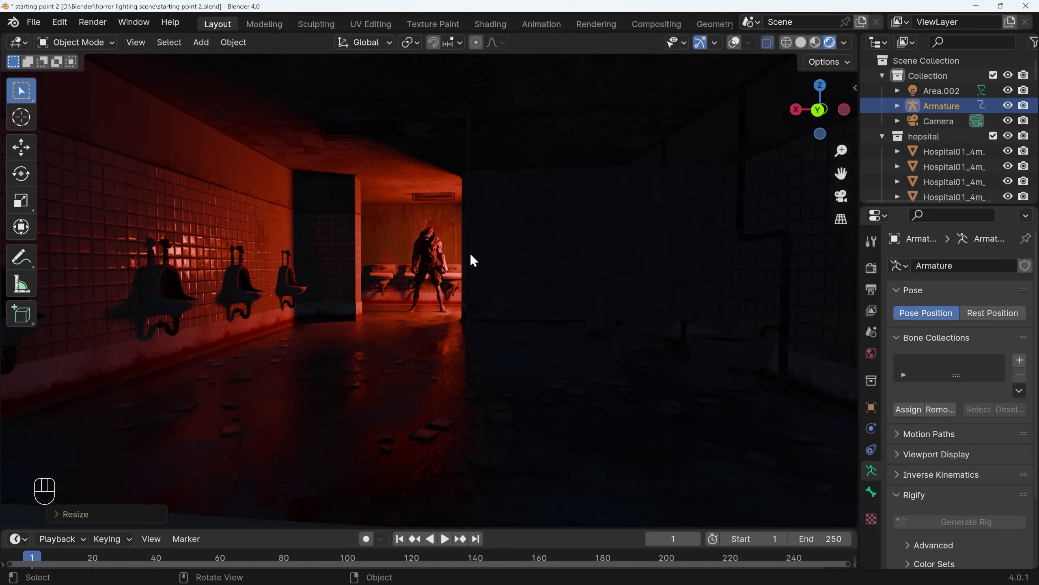
# Step: In the camera view, move the creature along X and about 2.3 m along Y so it stands nearer the camera
pyautogui.press('KP_0')
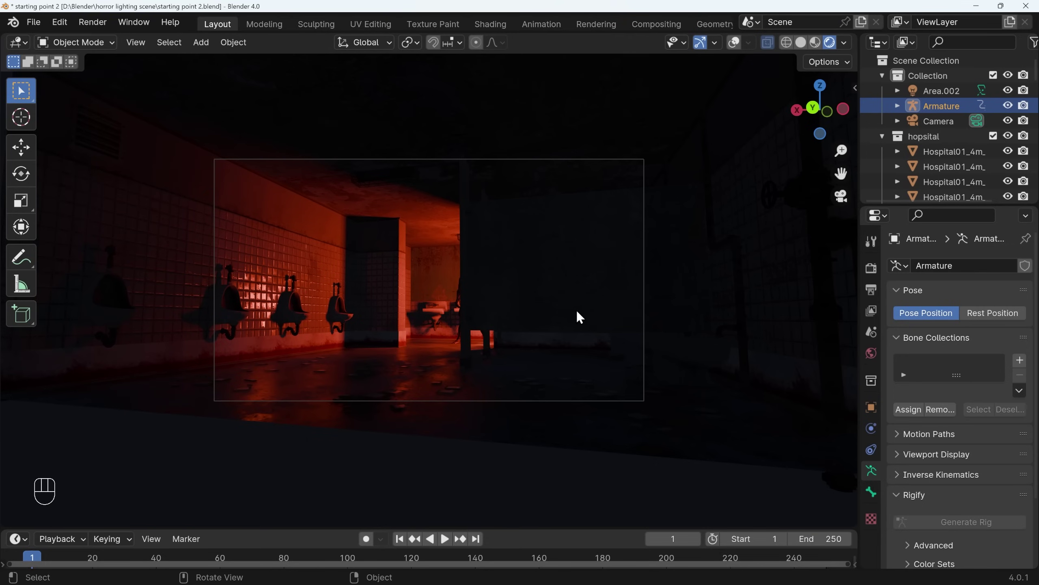
pyautogui.press('g')
pyautogui.press('x')
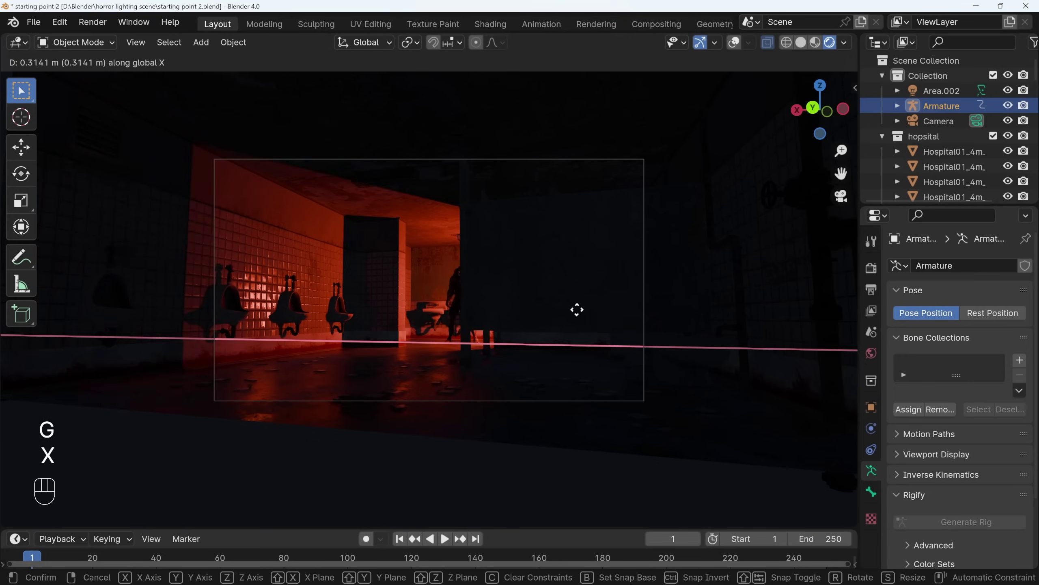
pyautogui.click(576, 320)
pyautogui.press('g')
pyautogui.press('y')
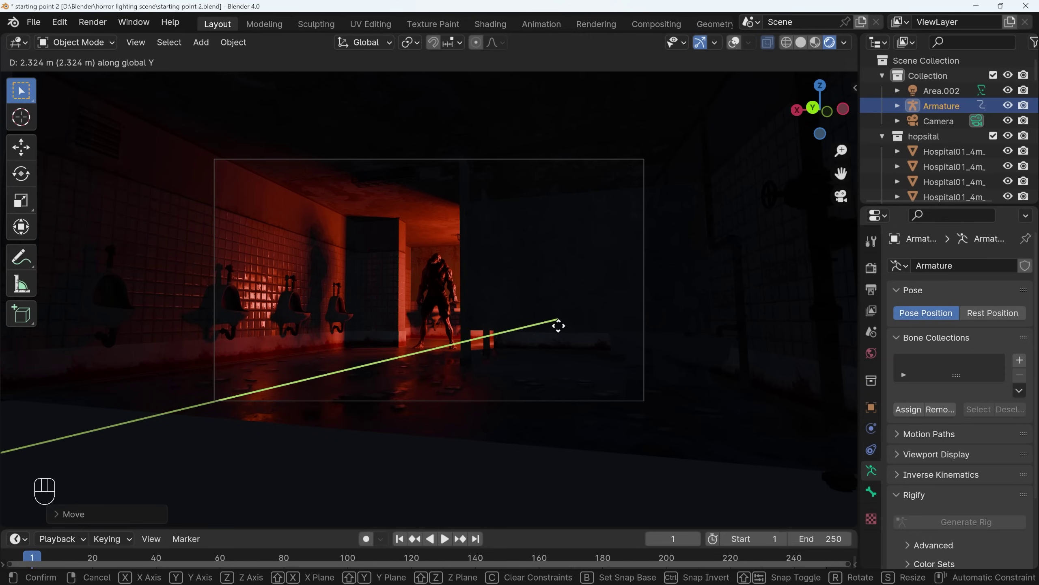
pyautogui.click(559, 325)
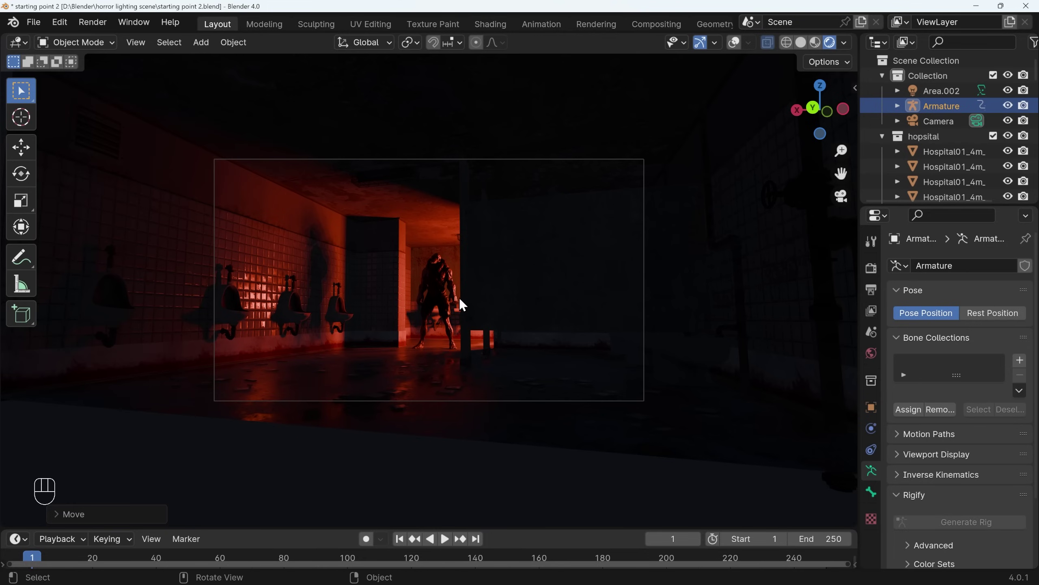
# Step: Shift the creature along X and reframe the camera so it stands in the lit opening beside the stall wall
pyautogui.press('g')
pyautogui.press('x')
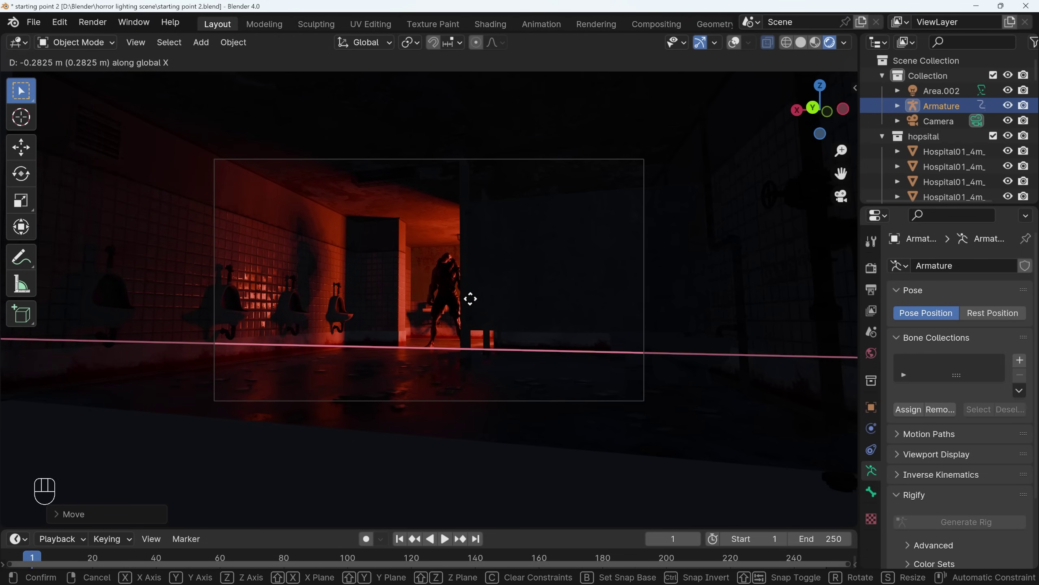
pyautogui.click(467, 360)
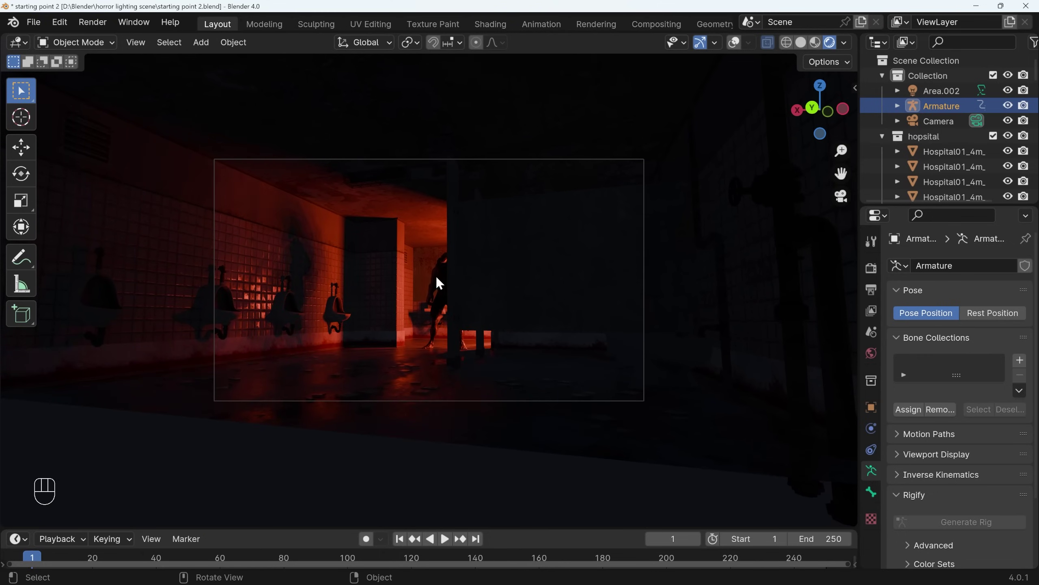
pyautogui.moveTo(461, 344); pyautogui.dragTo(486, 346, button='middle')
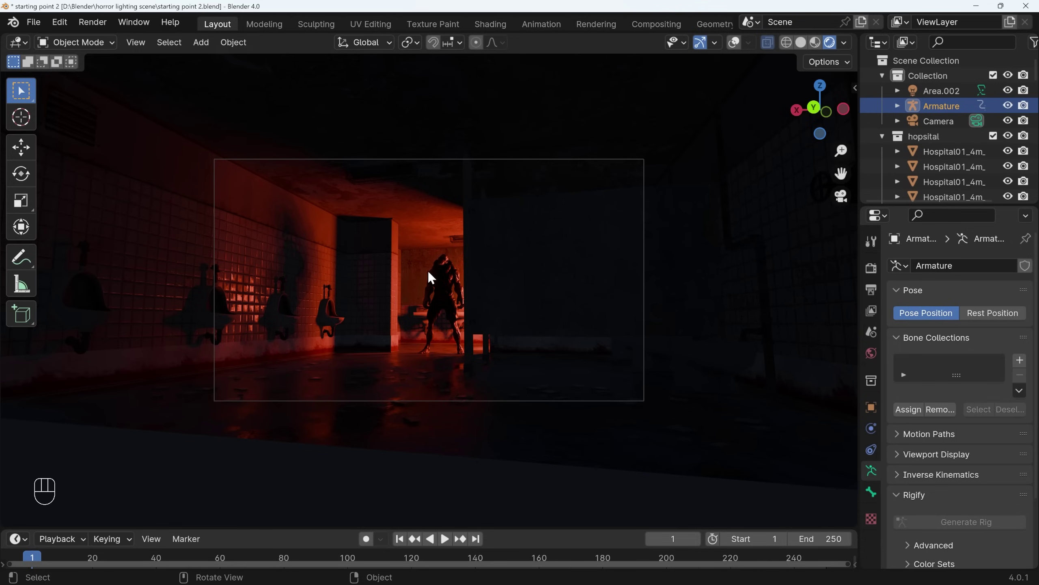
# Step: Leave the camera view, hide the roof and show the overlays for a view of the washroom from above
pyautogui.press('KP_0')
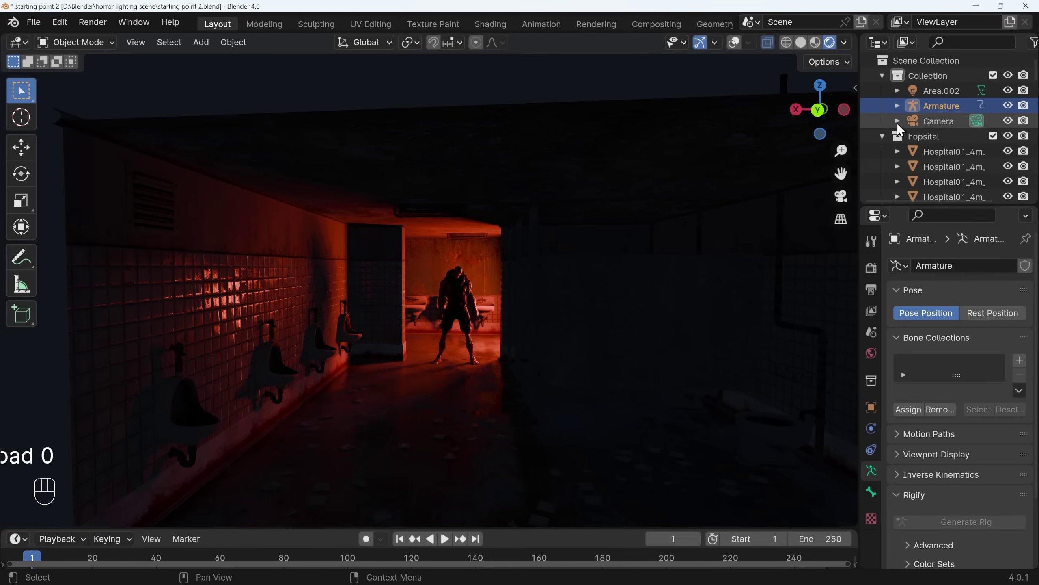
pyautogui.click(882, 136)
pyautogui.moveTo(638, 213); pyautogui.dragTo(550, 370, button='middle')
pyautogui.click(733, 45)
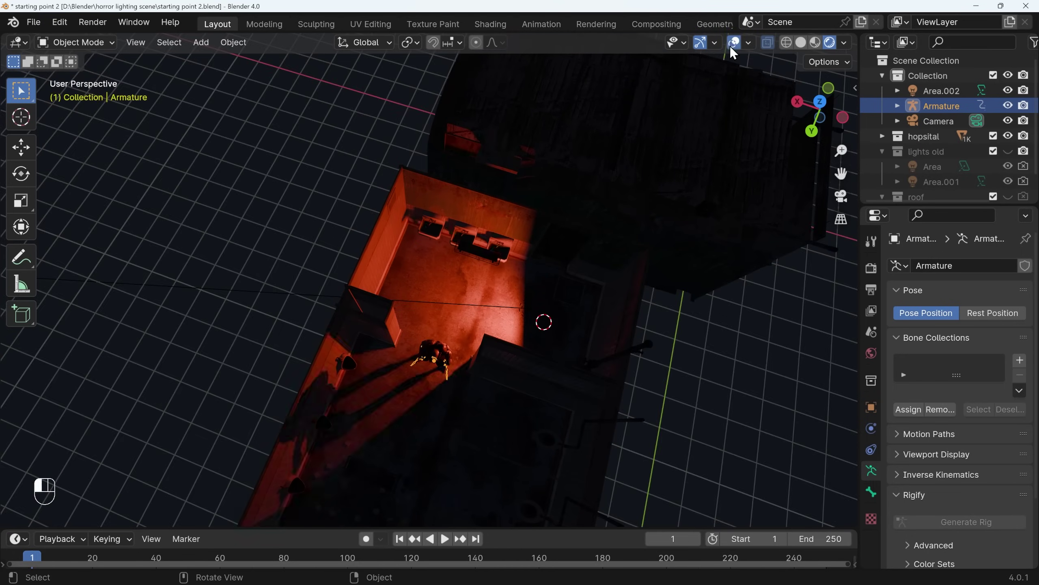
# Step: Select the red area light behind the creature and scale it down to sharpen the shadows it casts
pyautogui.click(530, 306)
pyautogui.moveTo(530, 306); pyautogui.dragTo(295, 346, button='middle')
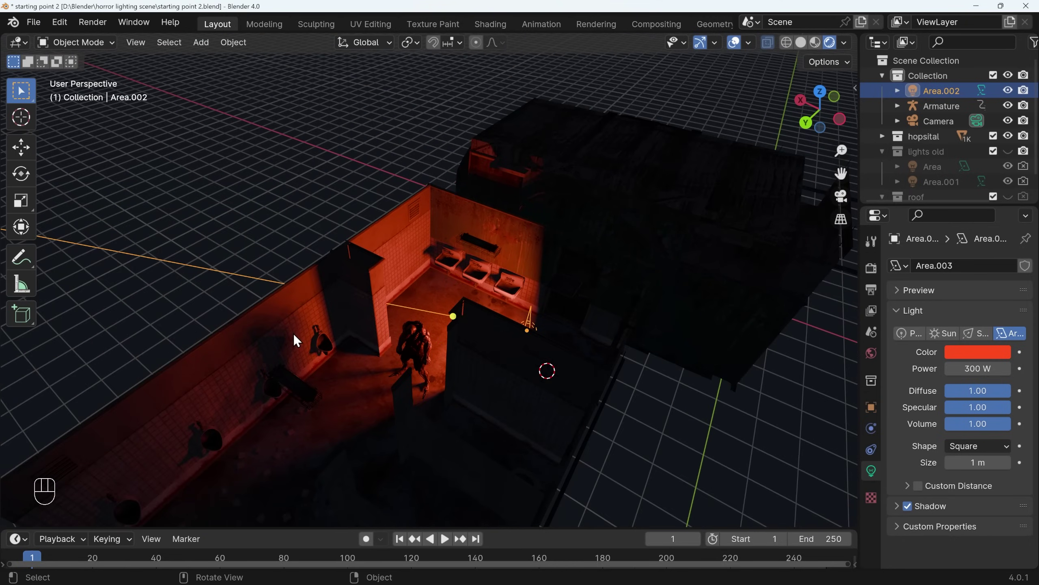
pyautogui.moveTo(431, 341); pyautogui.dragTo(252, 302, button='middle')
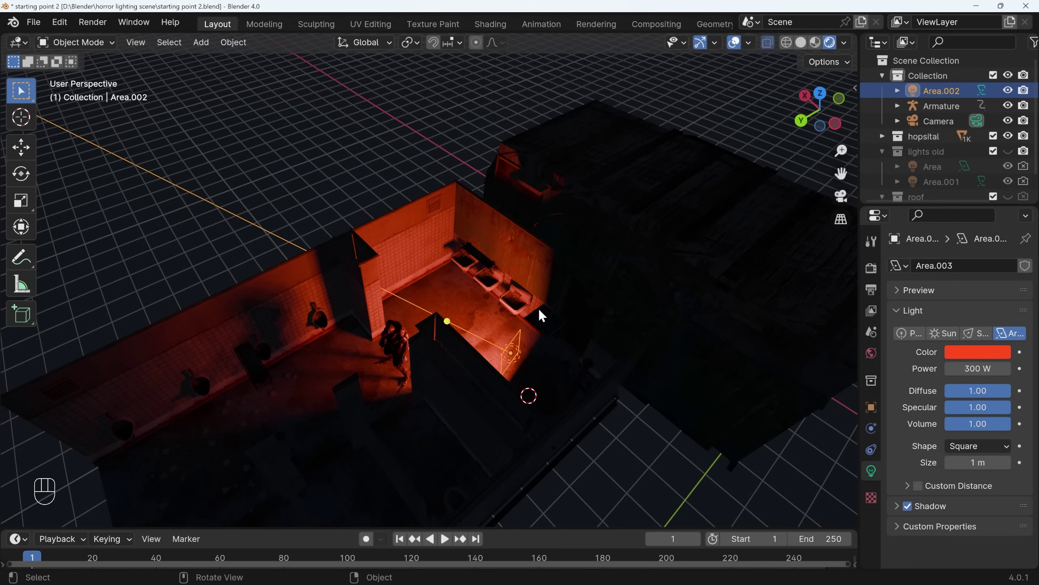
pyautogui.press('s')
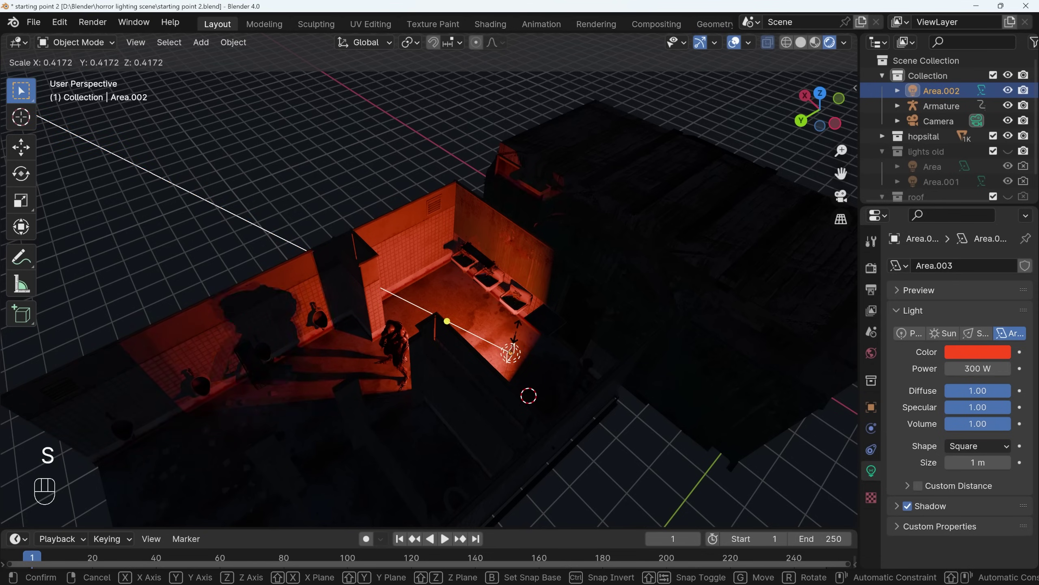
pyautogui.click(512, 346)
pyautogui.moveTo(450, 434); pyautogui.dragTo(400, 413, button='middle')
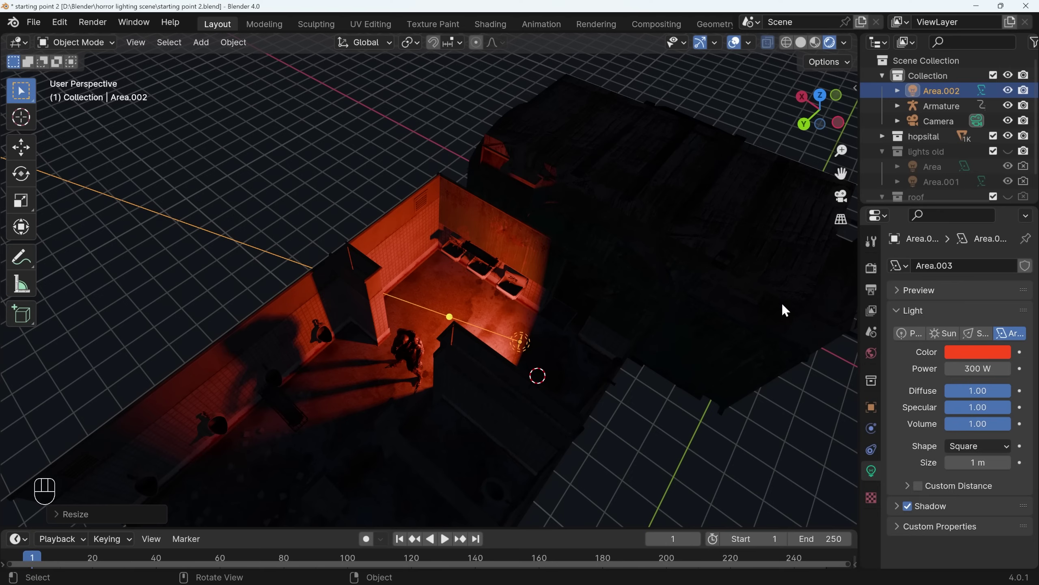
# Step: In the EEVEE shadow settings, try a 512 px cube size, restore 4096 px, and toggle High Bit Depth off and on
pyautogui.click(870, 269)
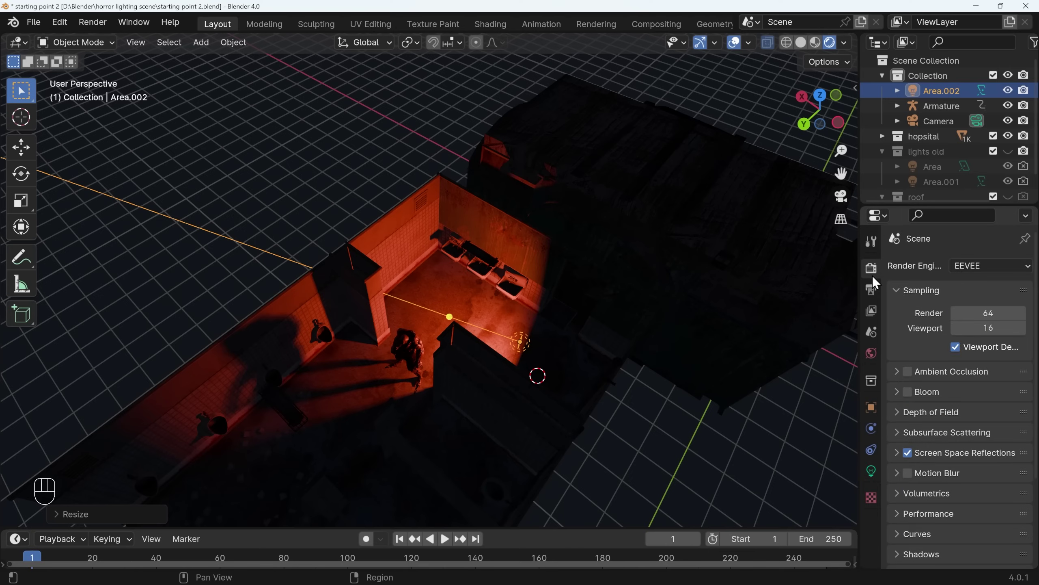
pyautogui.scroll(-5, 964, 491)
pyautogui.click(902, 461)
pyautogui.scroll(-4, 917, 438)
pyautogui.click(962, 396)
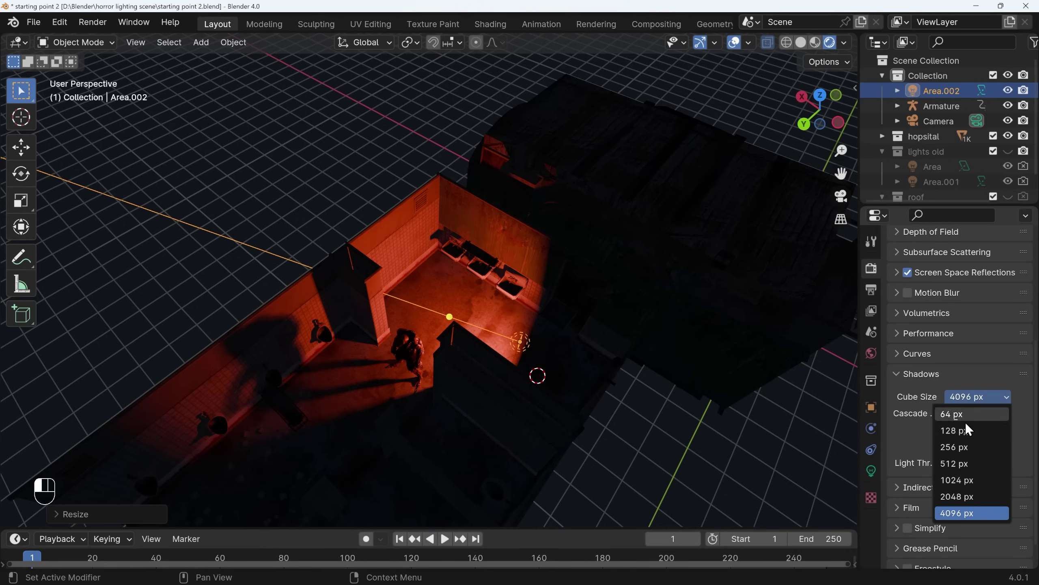
pyautogui.click(965, 461)
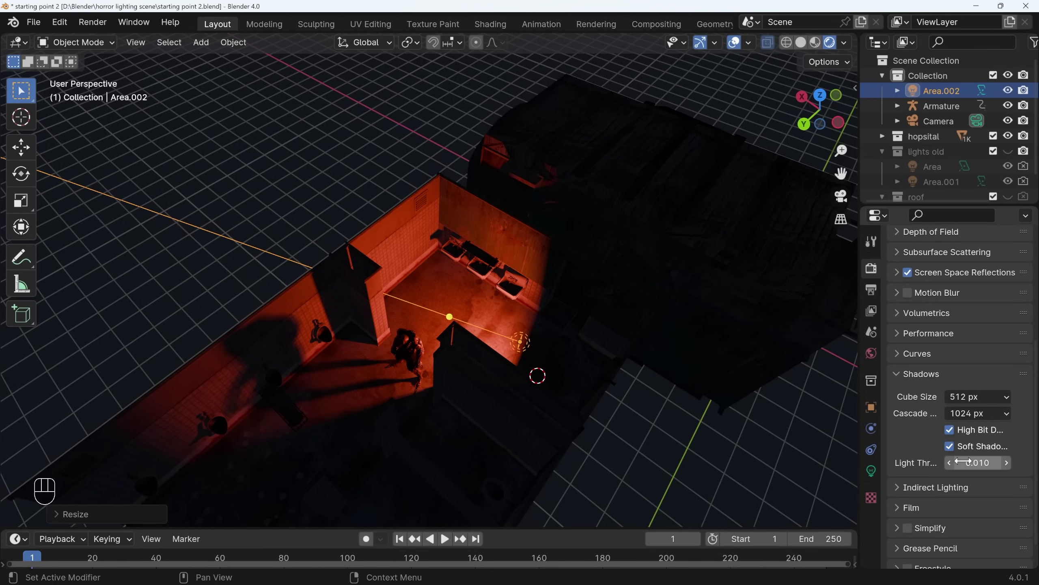
pyautogui.click(981, 400)
pyautogui.click(970, 513)
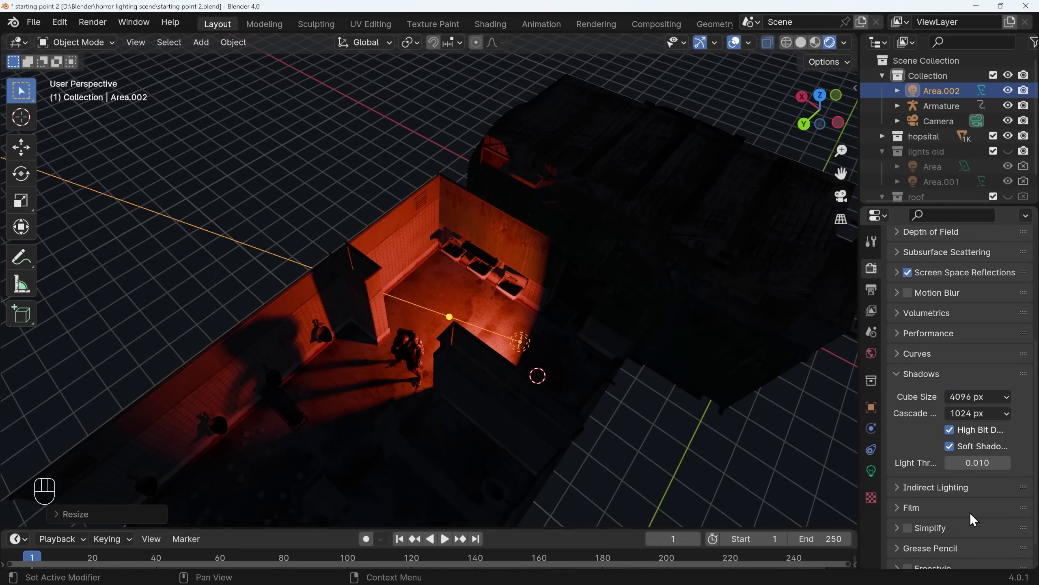
pyautogui.click(953, 429)
pyautogui.click(951, 429)
# Step: Widen the properties editor and enable Bloom, comparing the creature's lighting with it off and on
pyautogui.moveTo(860, 426); pyautogui.dragTo(782, 421)
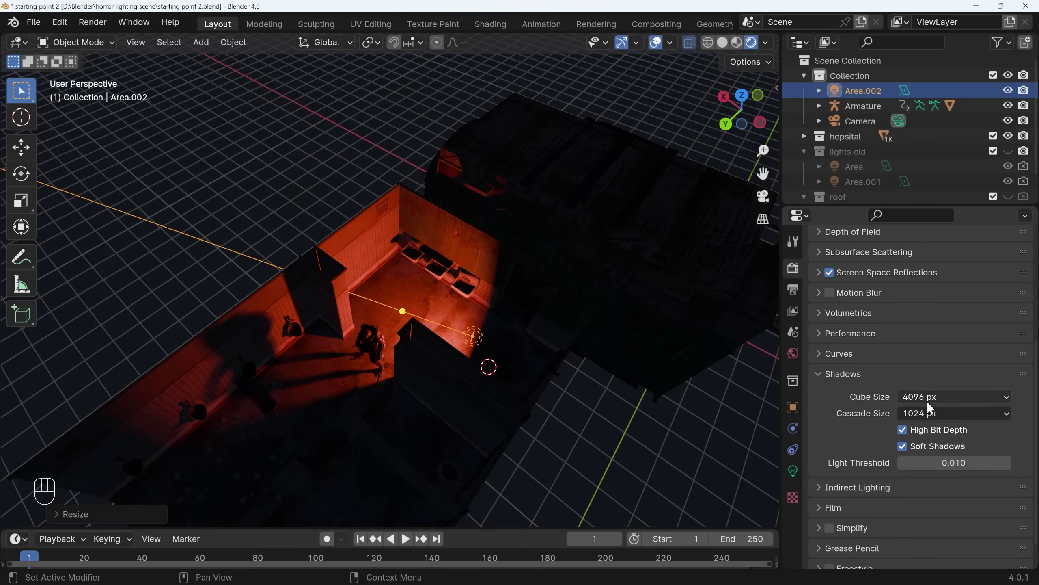
pyautogui.moveTo(430, 414); pyautogui.dragTo(451, 386, button='middle')
pyautogui.scroll(4, 459, 384)
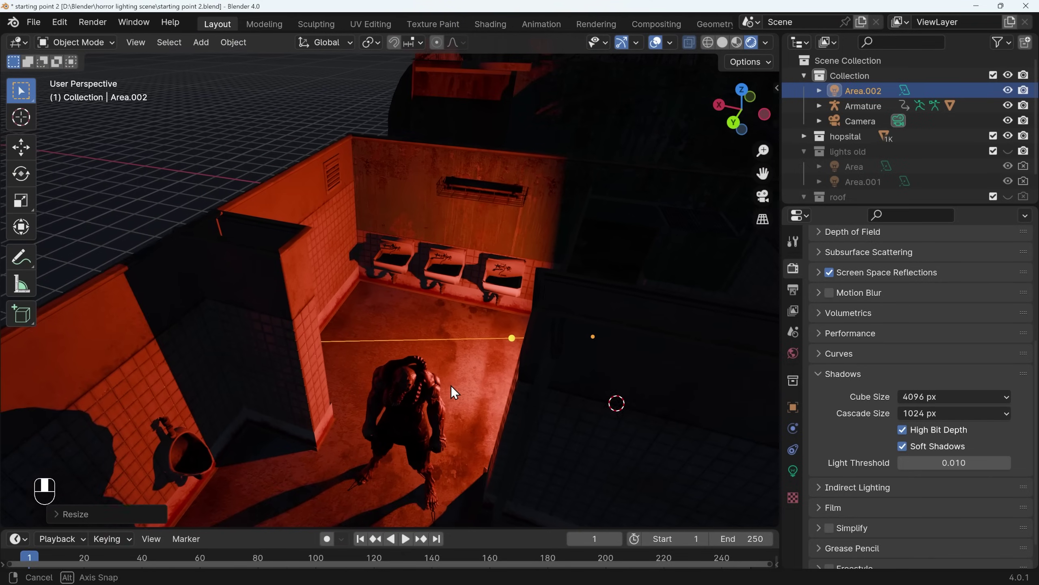
pyautogui.scroll(5, 879, 335)
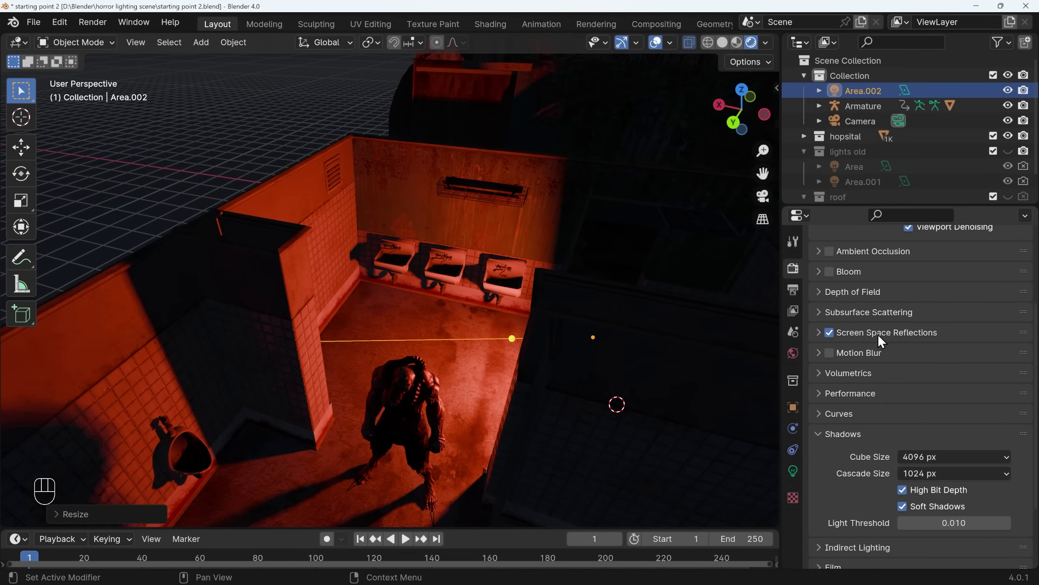
pyautogui.click(831, 332)
pyautogui.moveTo(442, 364); pyautogui.dragTo(434, 322, button='middle')
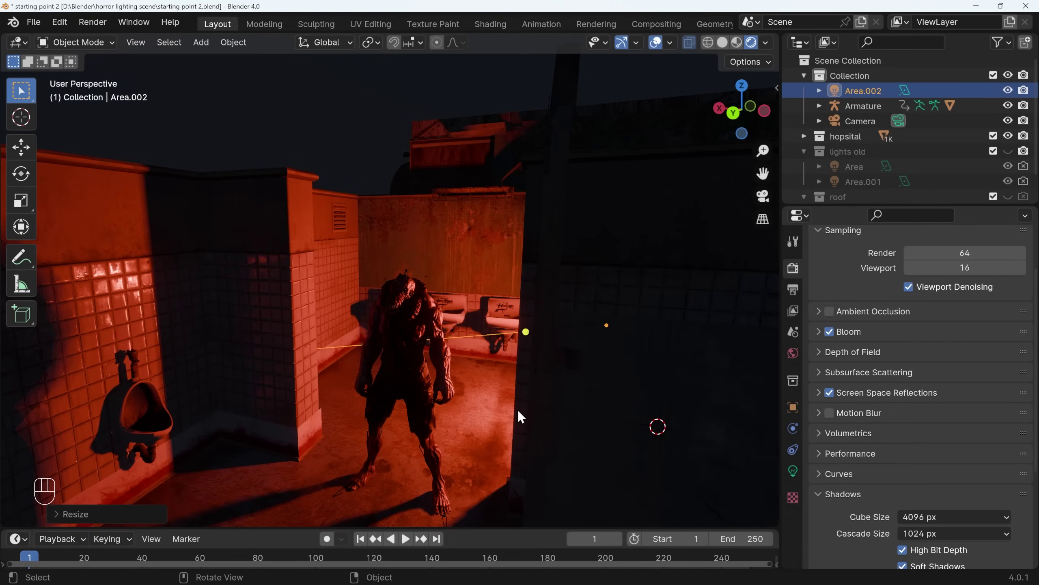
pyautogui.click(829, 332)
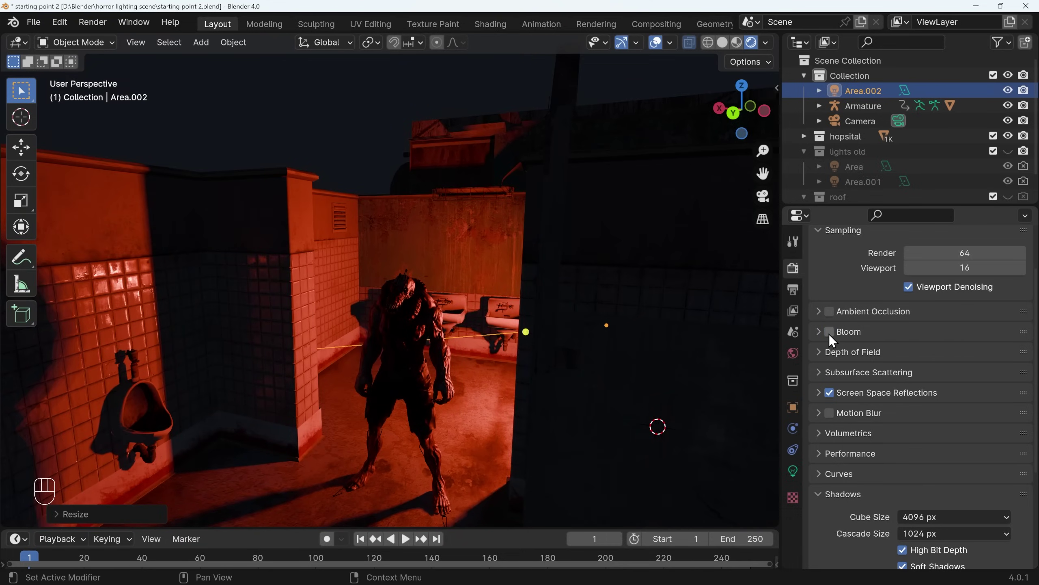
pyautogui.click(829, 332)
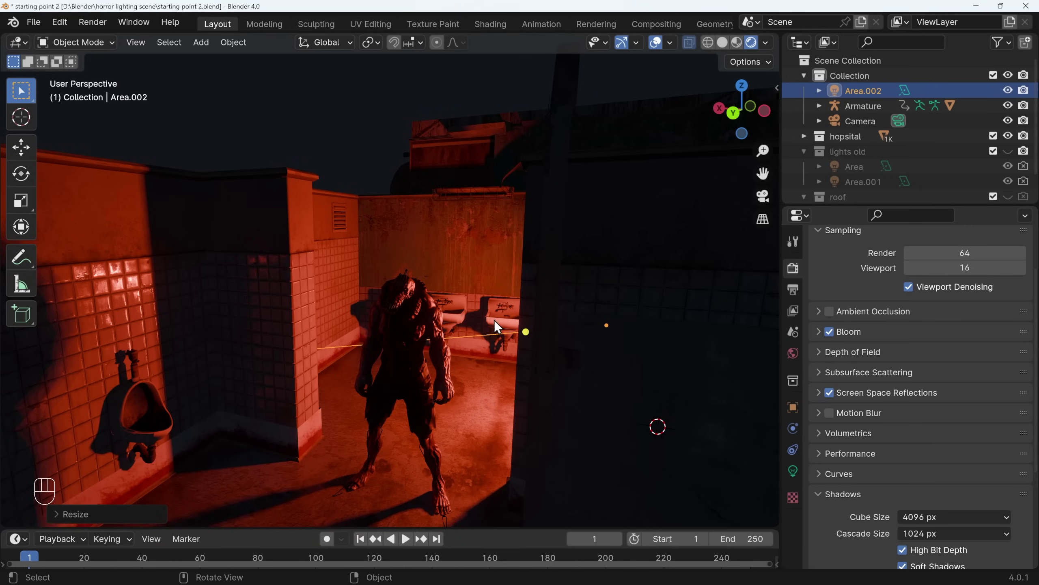
# Step: Try Ambient Occlusion with a distance of 0.78 m and turn it off again
pyautogui.click(830, 314)
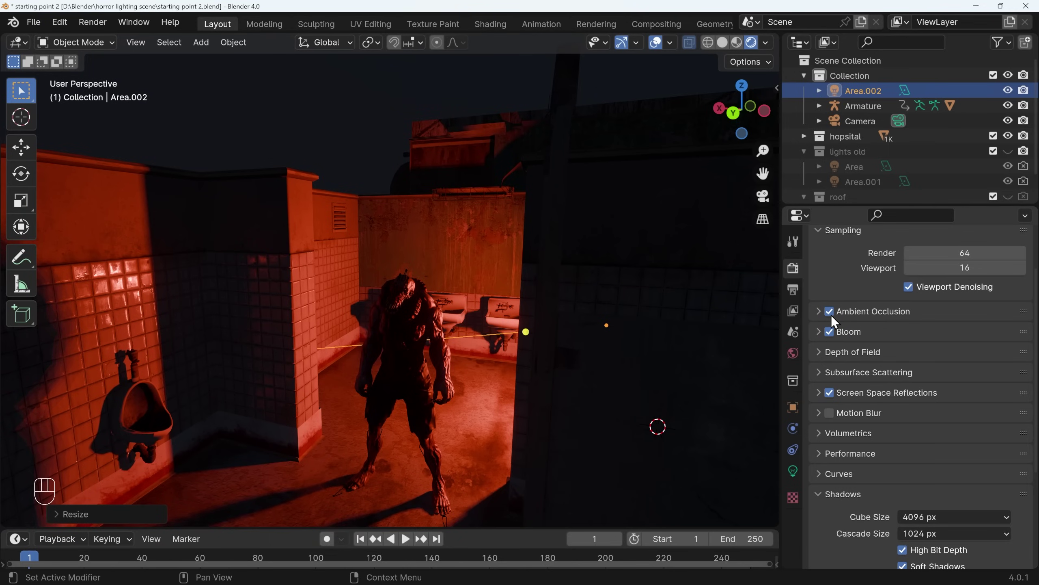
pyautogui.click(831, 313)
pyautogui.moveTo(954, 334)
pyautogui.mouseDown()
pyautogui.moveTo(994, 333)
pyautogui.moveTo(955, 334)
pyautogui.moveTo(965, 333)
pyautogui.mouseUp()
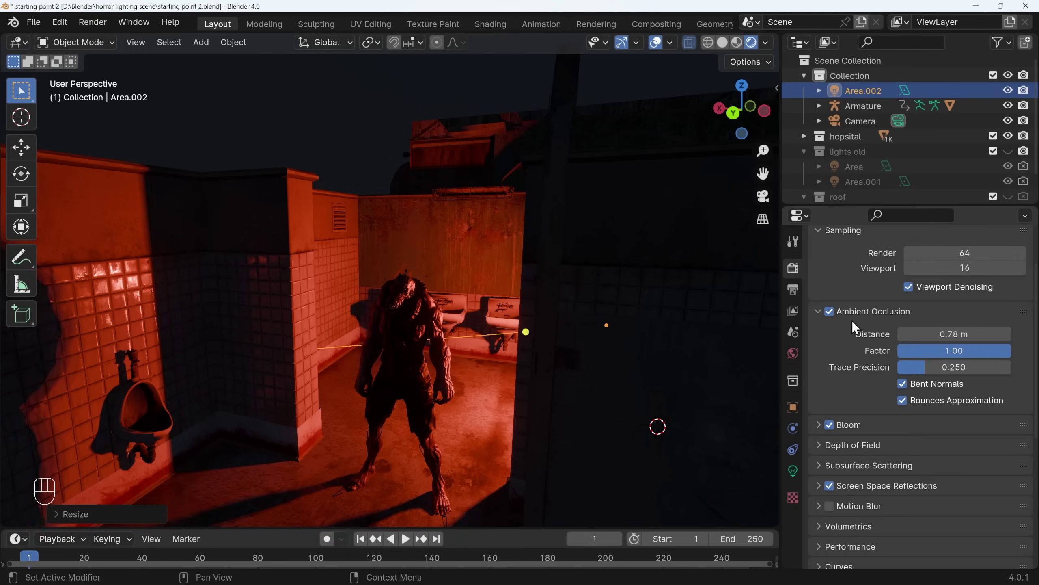
pyautogui.click(830, 311)
# Step: Switch the render engine to Cycles and compare the red lighting from the washroom entrance
pyautogui.moveTo(476, 372); pyautogui.dragTo(476, 380, button='middle')
pyautogui.moveTo(328, 359); pyautogui.dragTo(353, 367, button='middle')
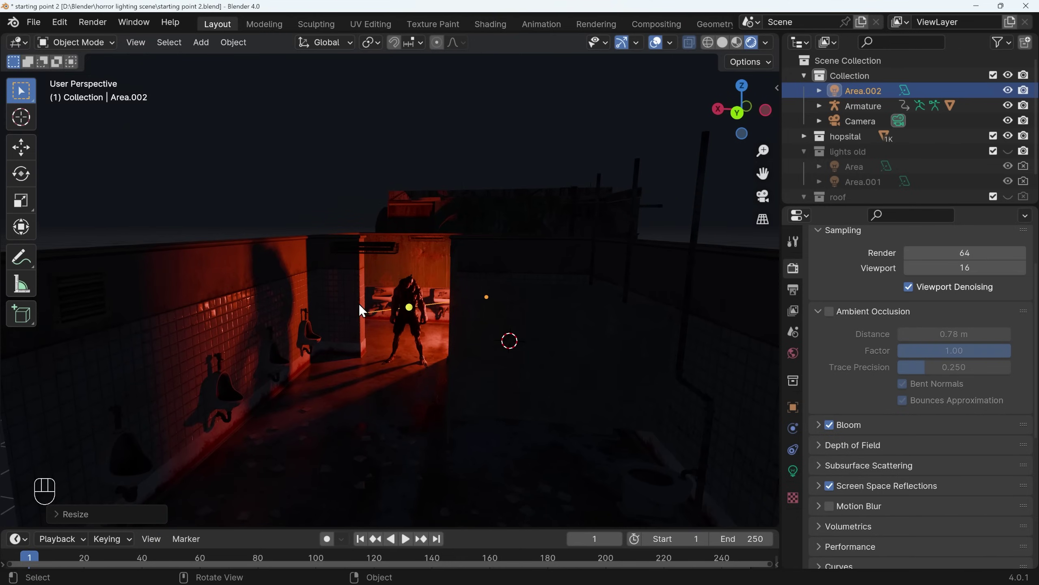
pyautogui.scroll(3, 945, 381)
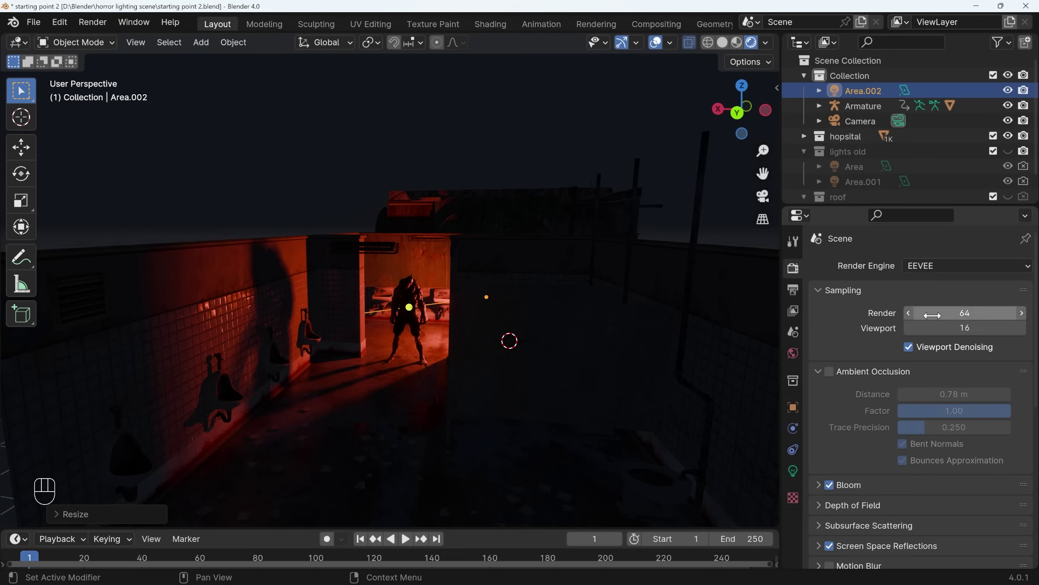
pyautogui.click(946, 267)
pyautogui.click(938, 315)
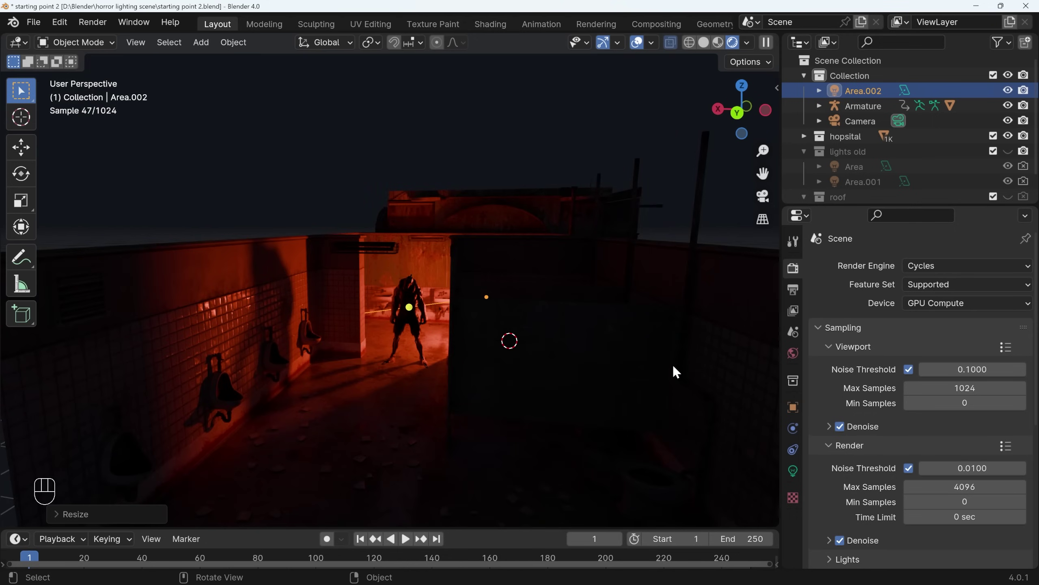
pyautogui.moveTo(392, 334); pyautogui.dragTo(392, 331, button='middle')
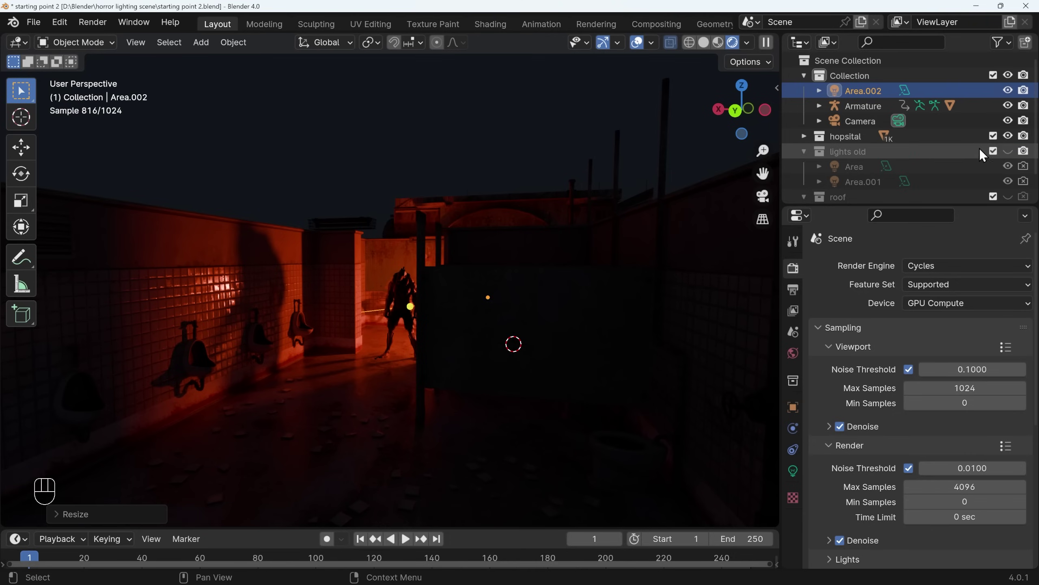
# Step: Show the roof collection in the viewport and set the render engine back to EEVEE
pyautogui.click(1008, 197)
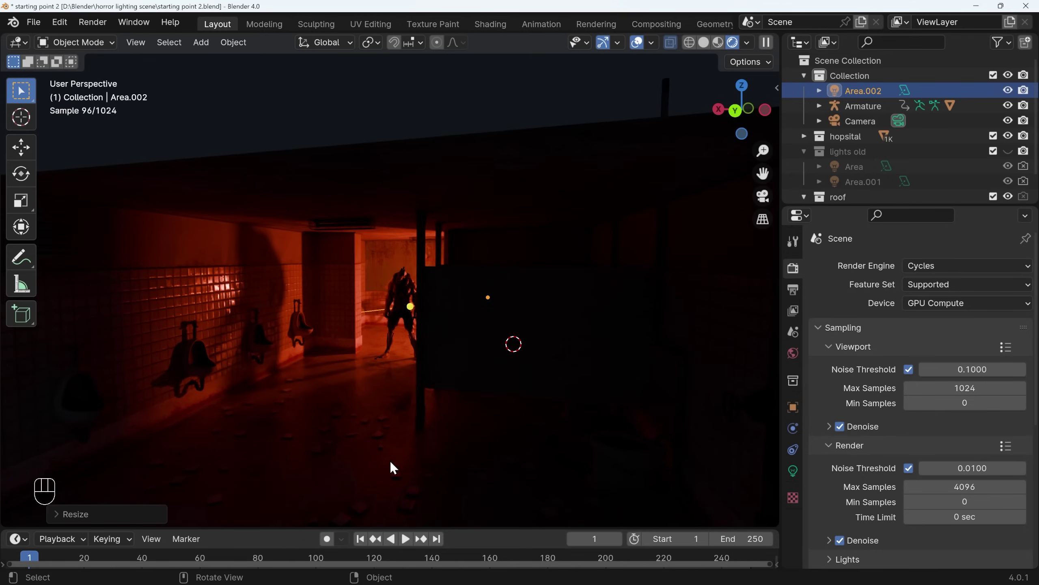
pyautogui.click(949, 267)
pyautogui.click(946, 284)
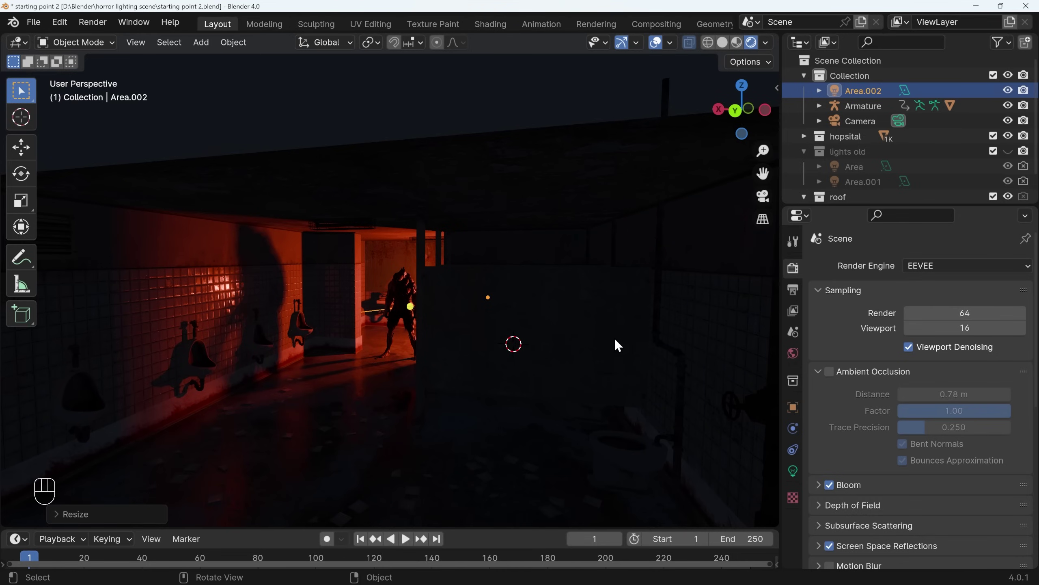
# Step: Render a still image from the camera view and enable the roof collection in renders
pyautogui.press('KP_0')
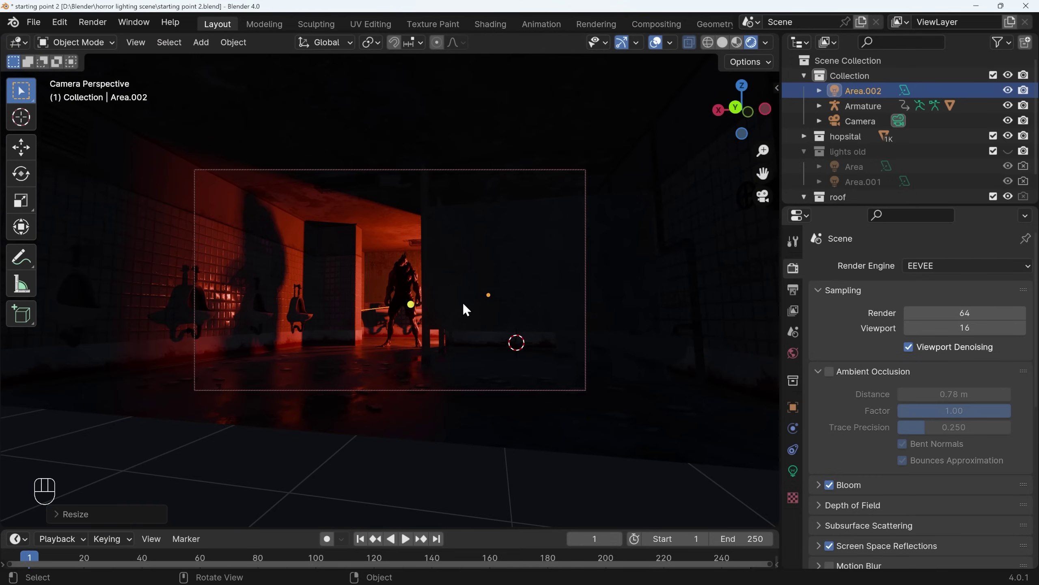
pyautogui.press('F12')
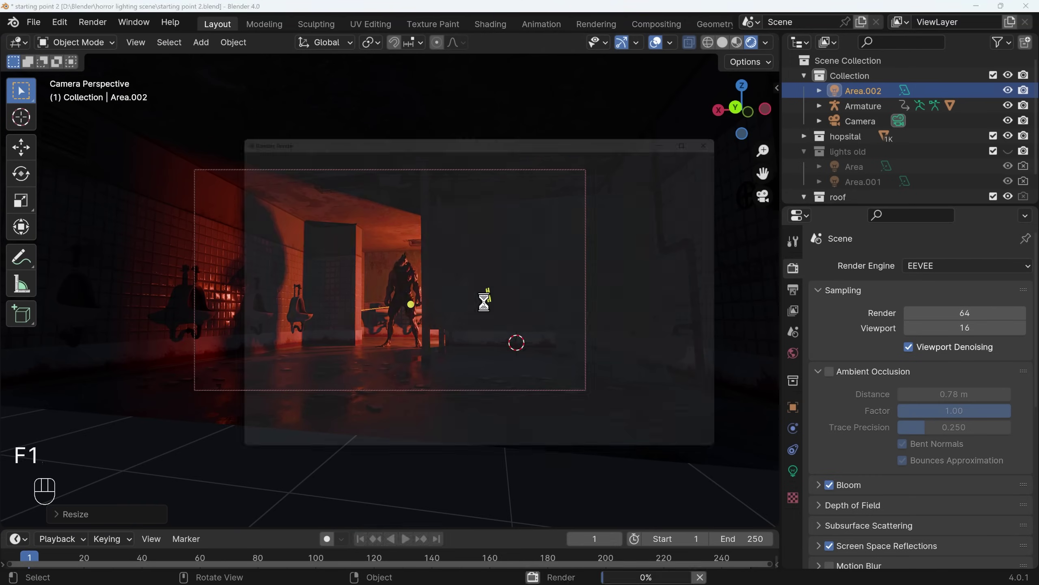
pyautogui.click(1023, 197)
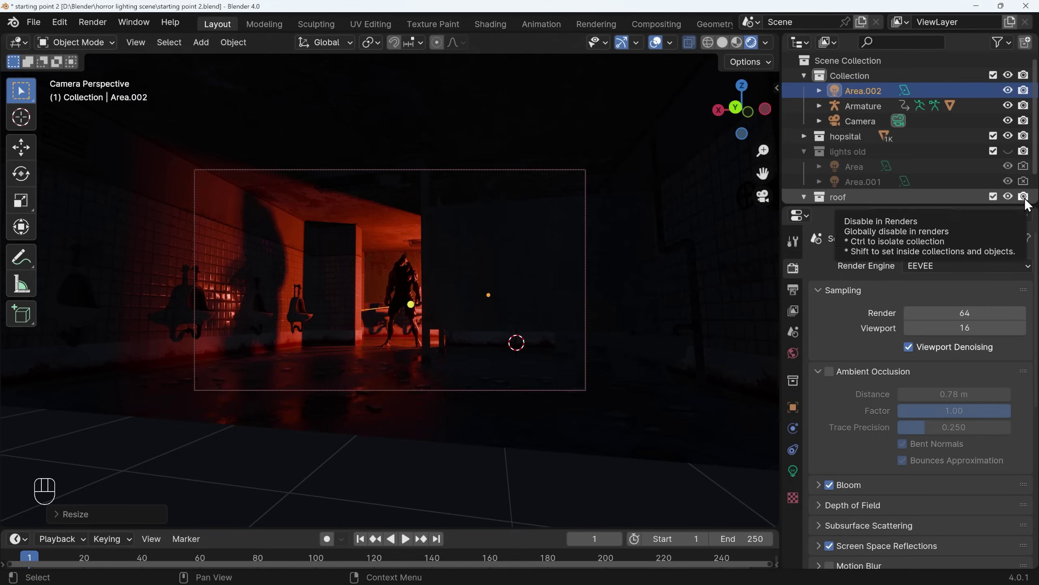
pyautogui.press('F11')
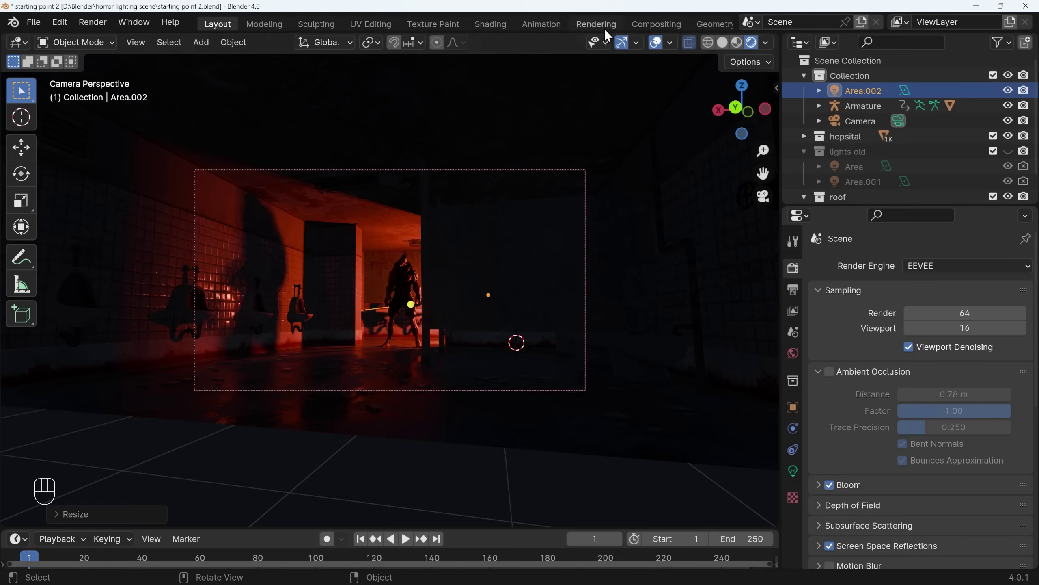
# Step: Enable compositing nodes, move the Composite node aside, and add a Viewer node fed by the Render Layers image
pyautogui.click(655, 25)
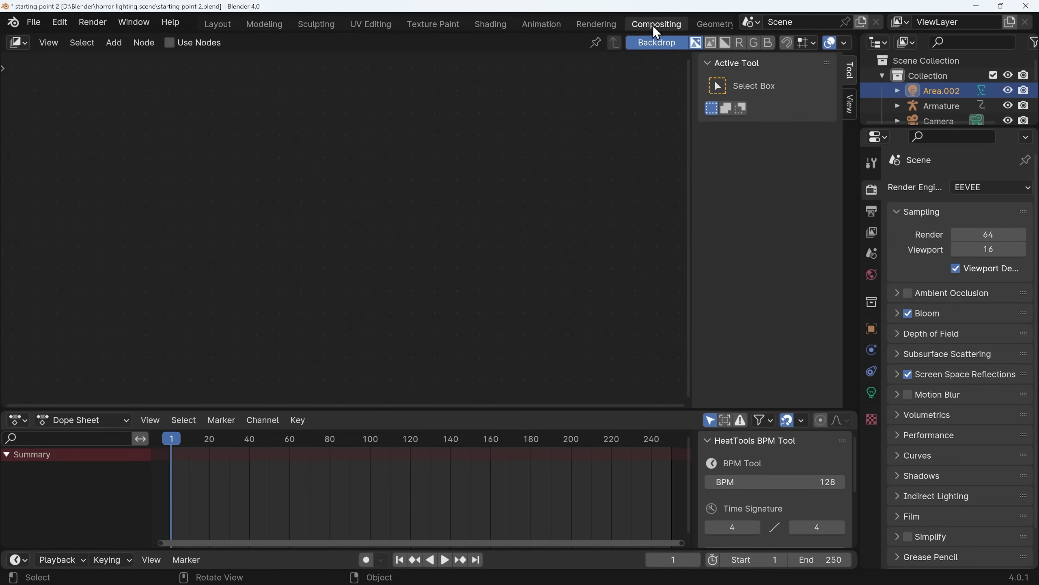
pyautogui.click(169, 43)
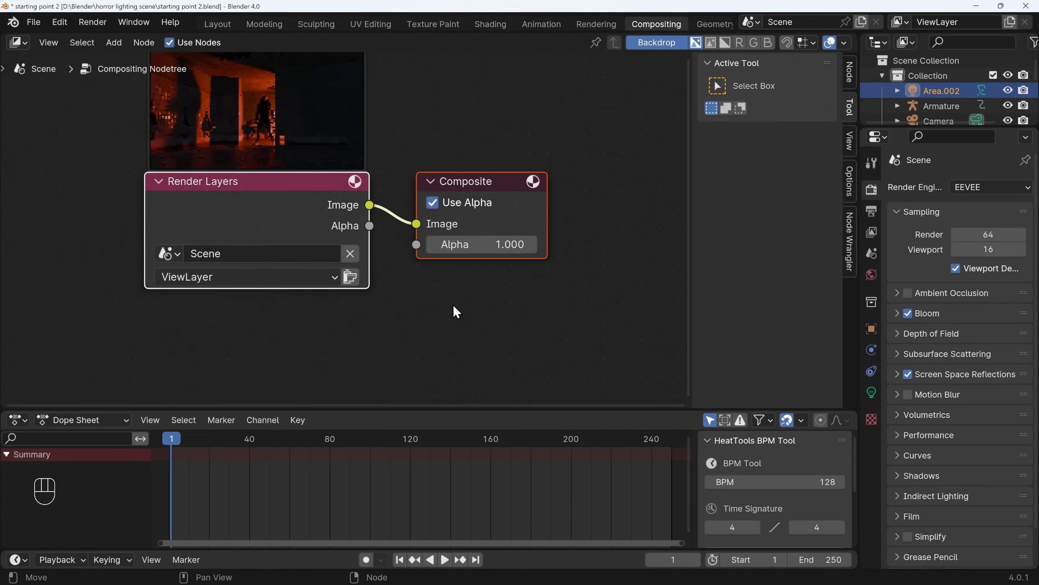
pyautogui.scroll(-4, 442, 286)
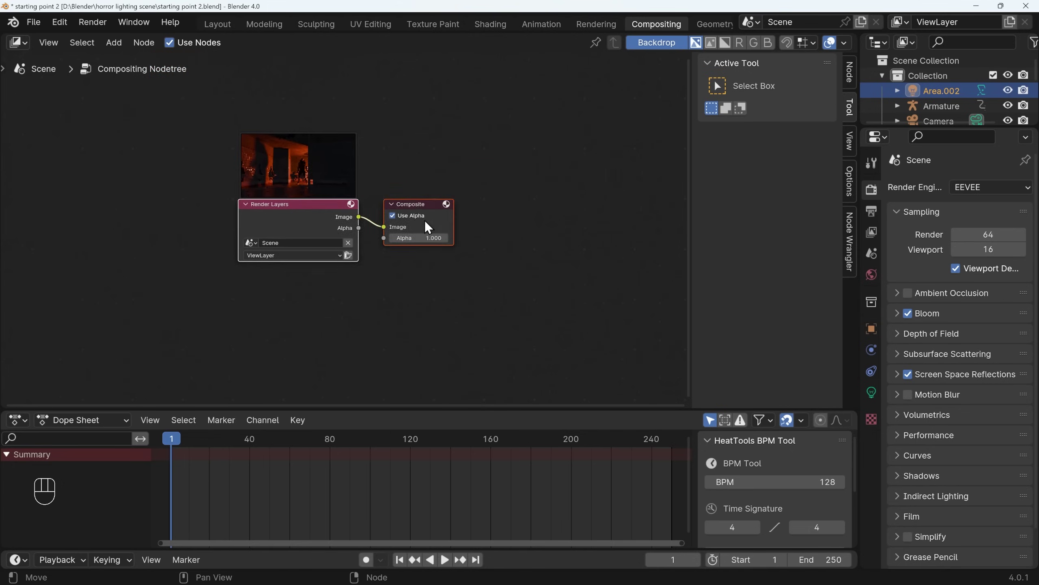
pyautogui.moveTo(390, 213); pyautogui.dragTo(487, 162)
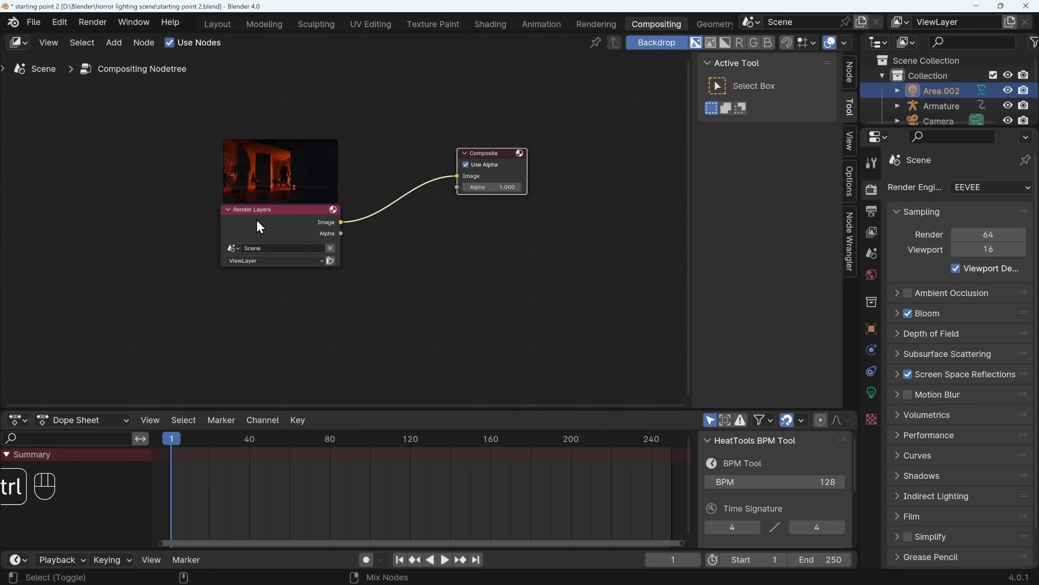
pyautogui.keyDown('ctrl'); pyautogui.keyDown('shift'); pyautogui.click(256, 219); pyautogui.keyUp('shift'); pyautogui.keyUp('ctrl')
pyautogui.moveTo(387, 229); pyautogui.dragTo(472, 230)
# Step: Check in the add-on preferences whether Node Wrangler is enabled
pyautogui.click(59, 22)
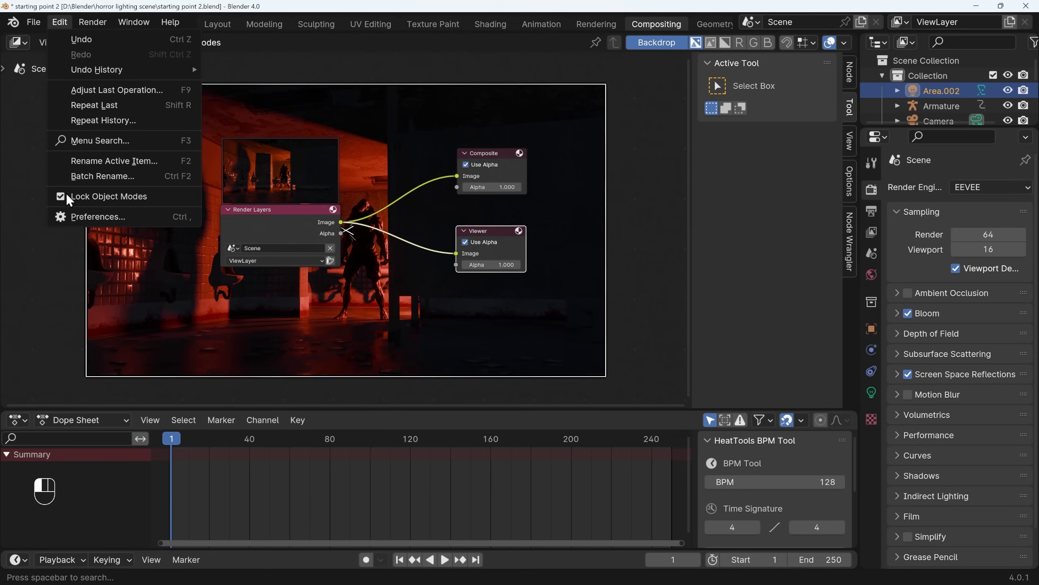
pyautogui.click(70, 216)
pyautogui.click(41, 163)
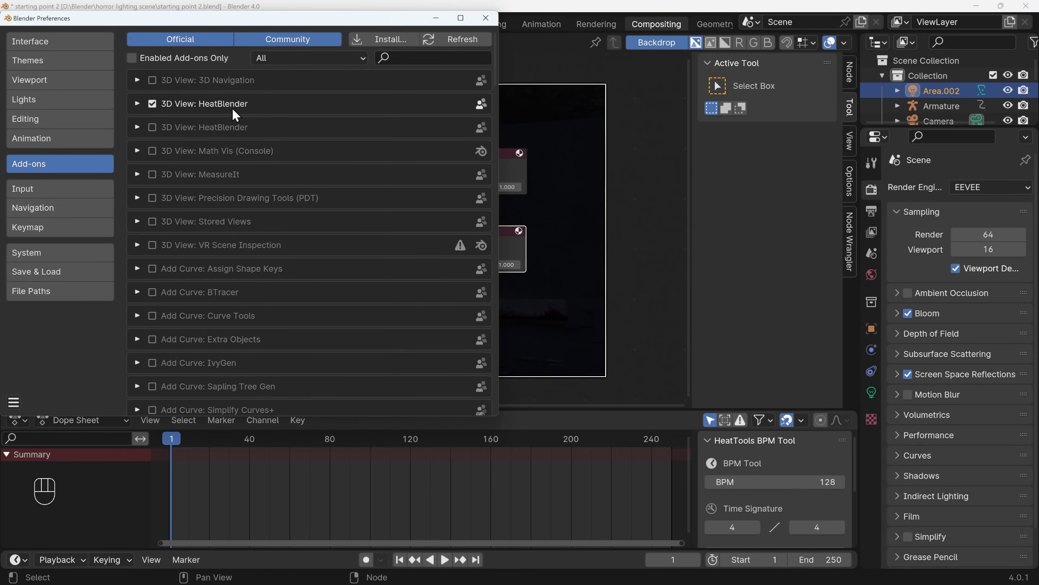
pyautogui.write('node')
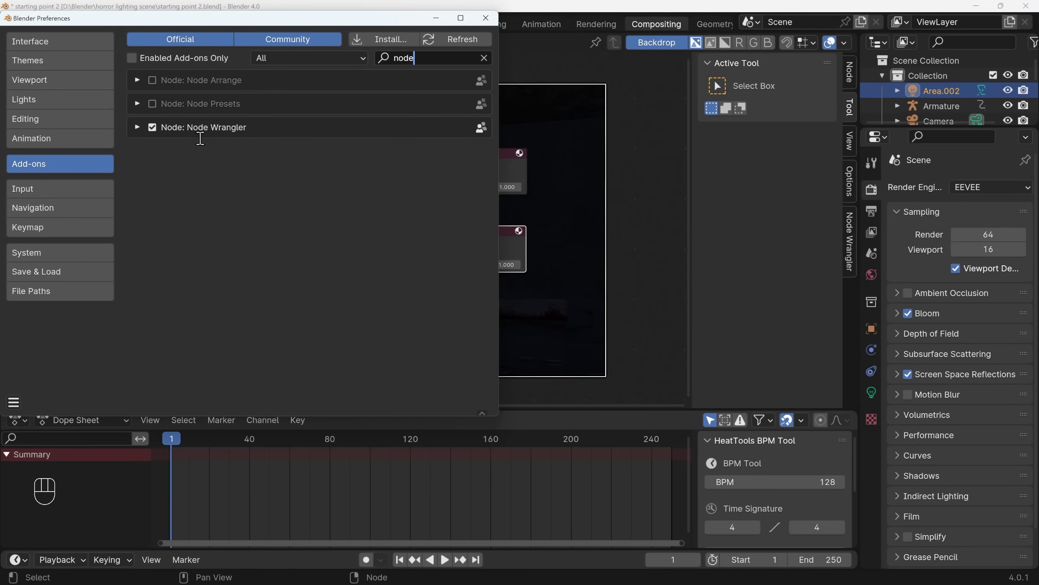
pyautogui.click(484, 19)
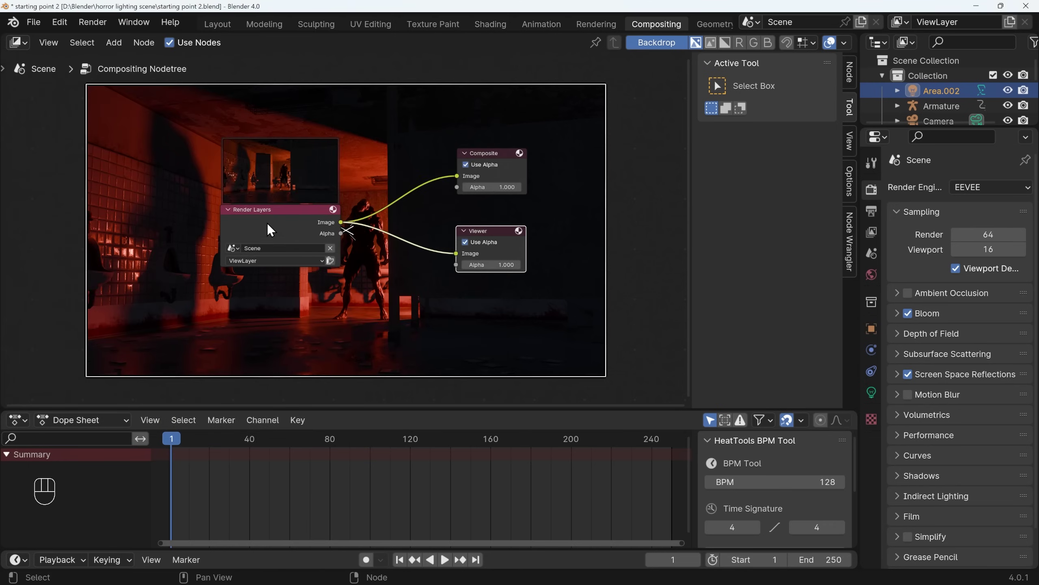
# Step: Spread out the Viewer node and move all compositing nodes off the creature in the backdrop image
pyautogui.moveTo(497, 238); pyautogui.dragTo(521, 251)
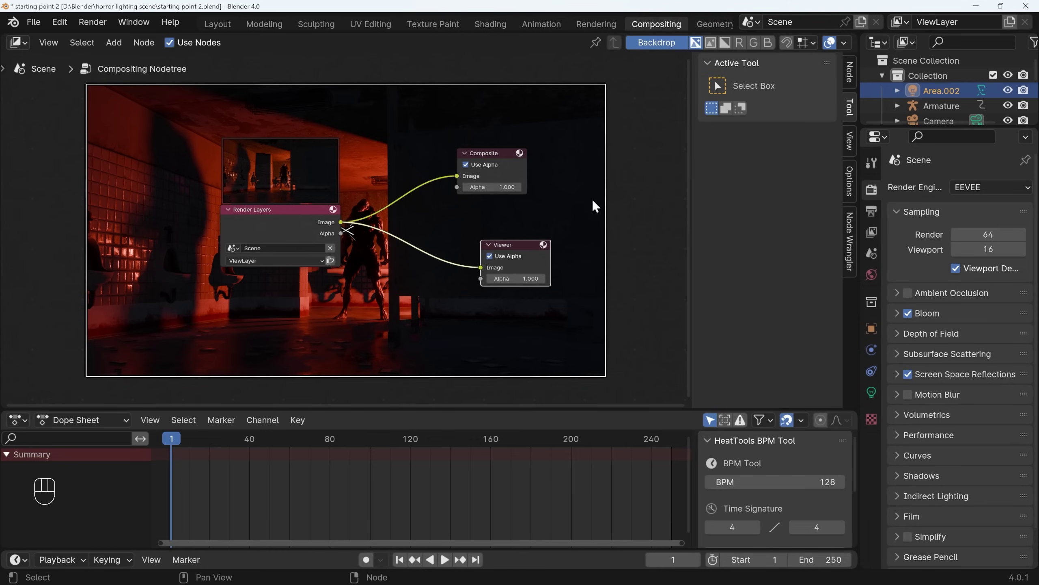
pyautogui.press('n')
pyautogui.moveTo(333, 123); pyautogui.dragTo(638, 318)
pyautogui.press('g')
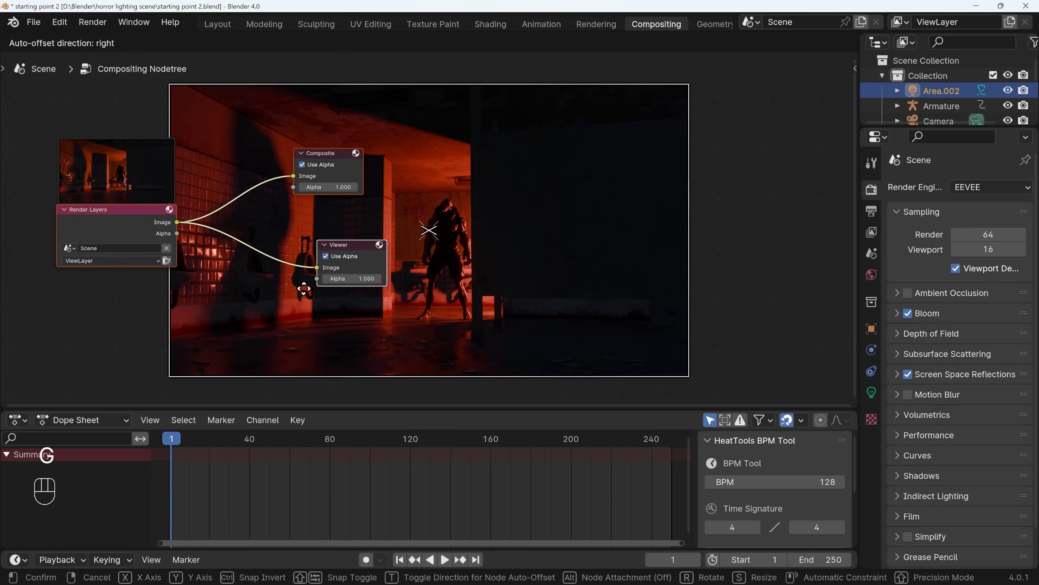
pyautogui.click(747, 267)
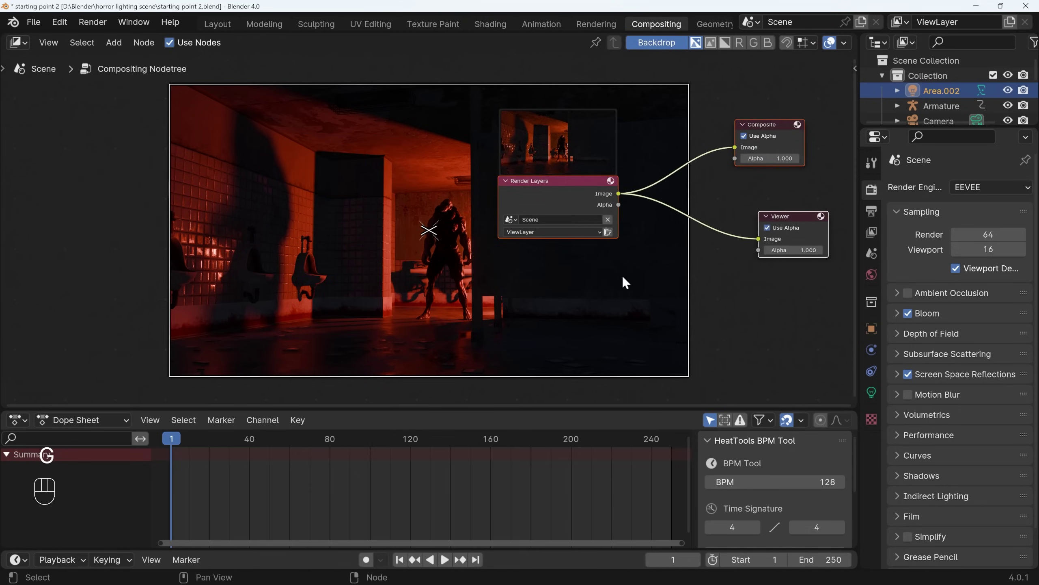
# Step: Insert a Color Balance node on the link between Render Layers and Viewer
pyautogui.hotkey('shift', 'a')
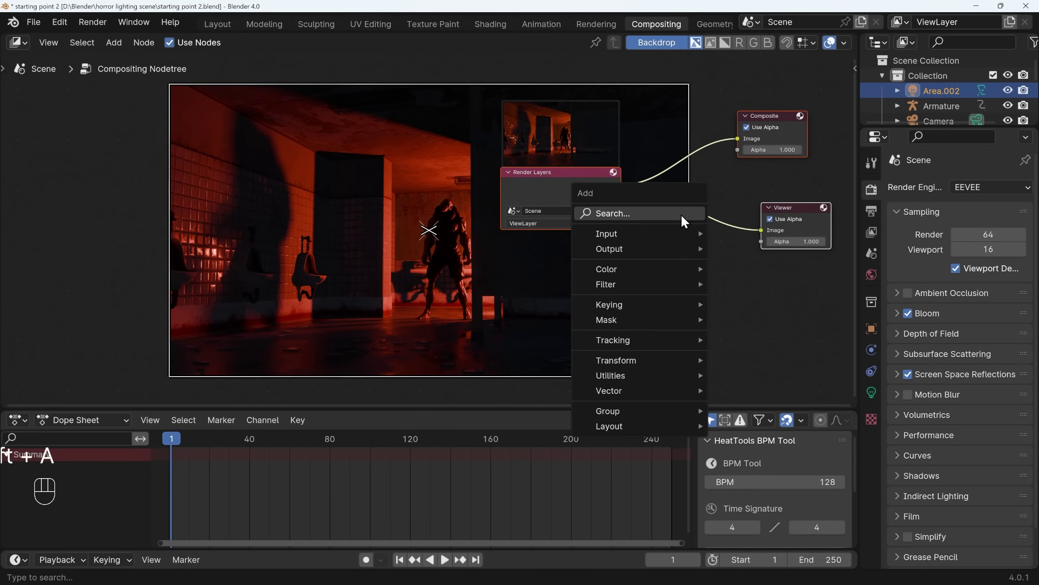
pyautogui.moveTo(638, 270)
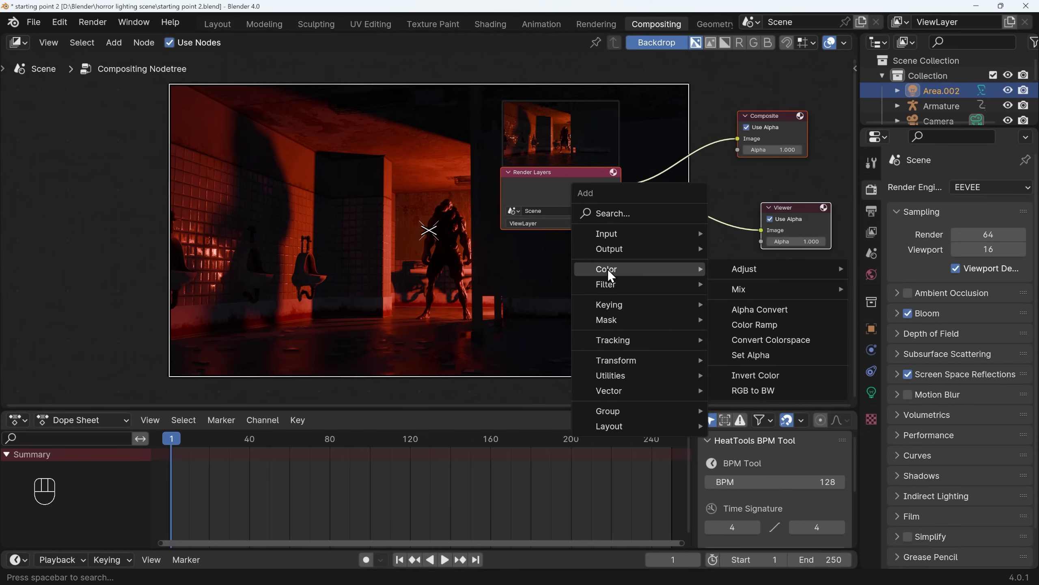
pyautogui.moveTo(725, 271)
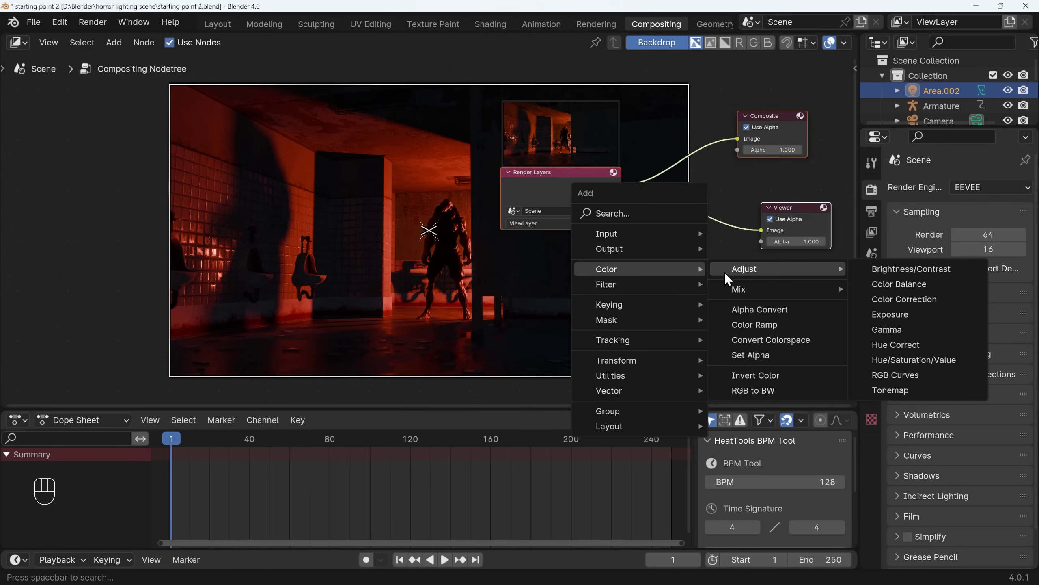
pyautogui.click(893, 287)
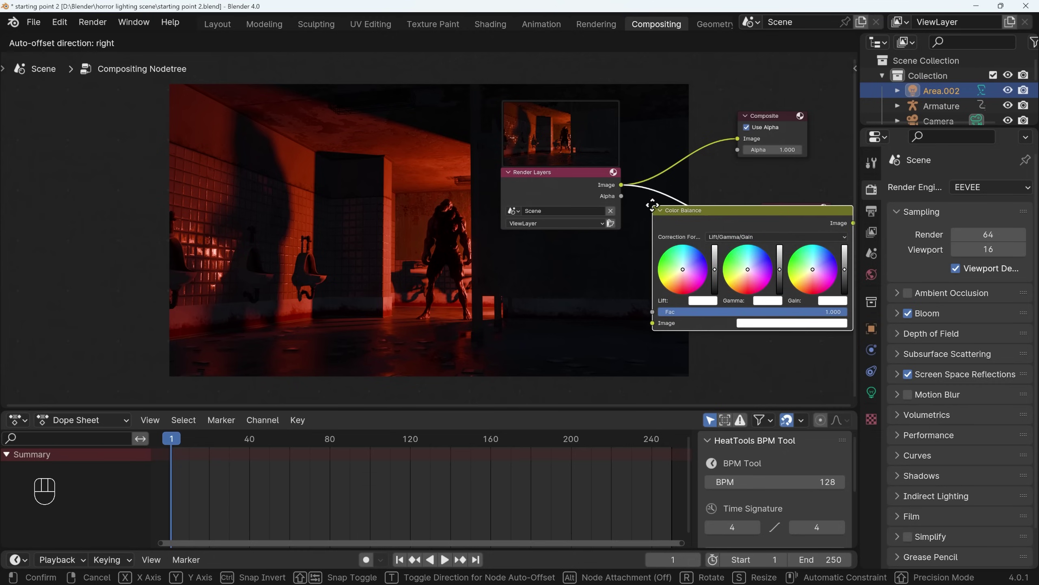
pyautogui.click(653, 205)
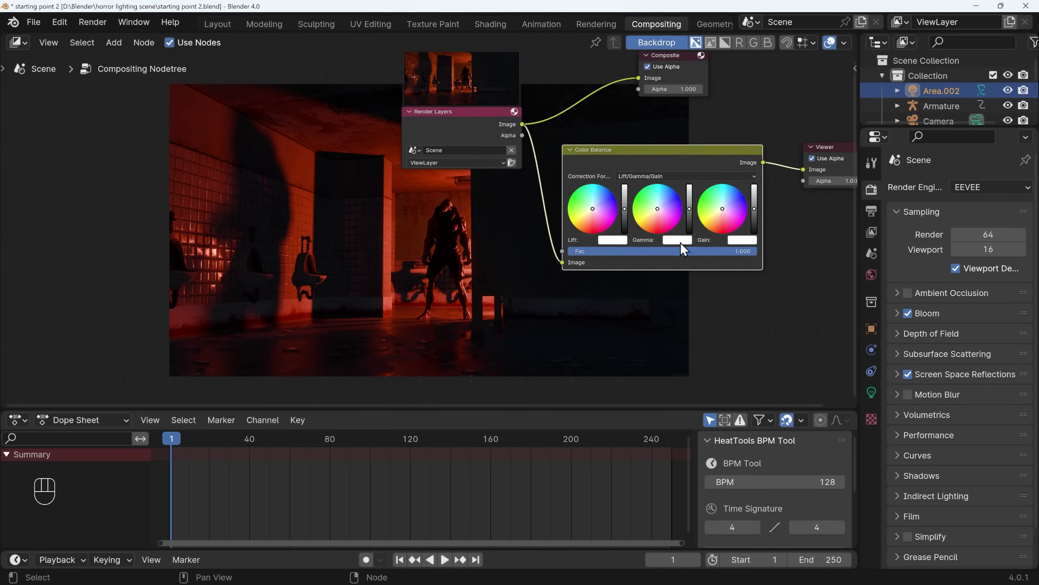
# Step: Grade the Color Balance node with a slightly raised, green-tinted lift and a slightly lower gamma, and try shifting the gain color
pyautogui.scroll(1, 680, 216)
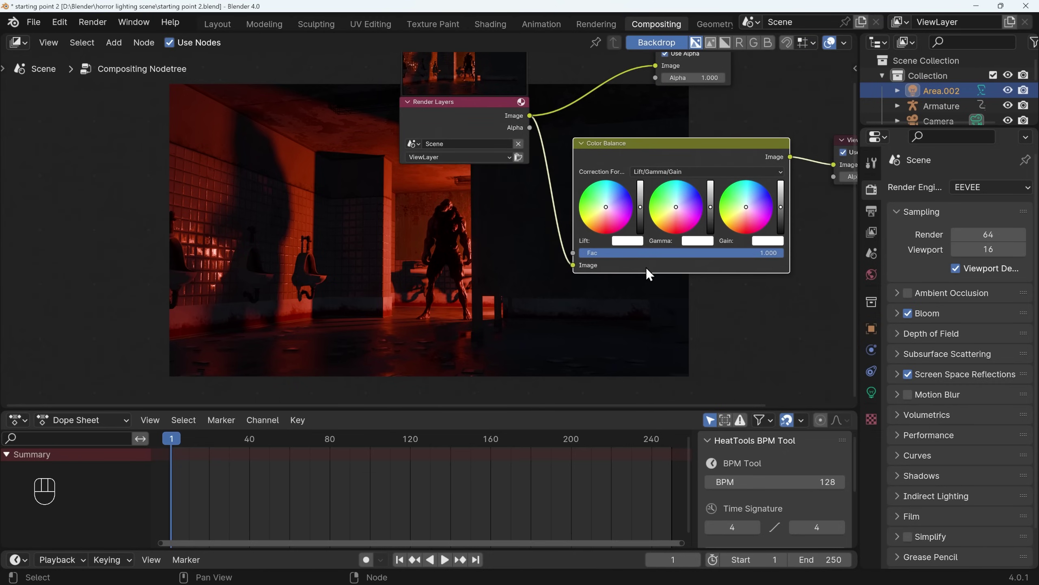
pyautogui.click(604, 212)
pyautogui.moveTo(604, 211); pyautogui.dragTo(603, 208)
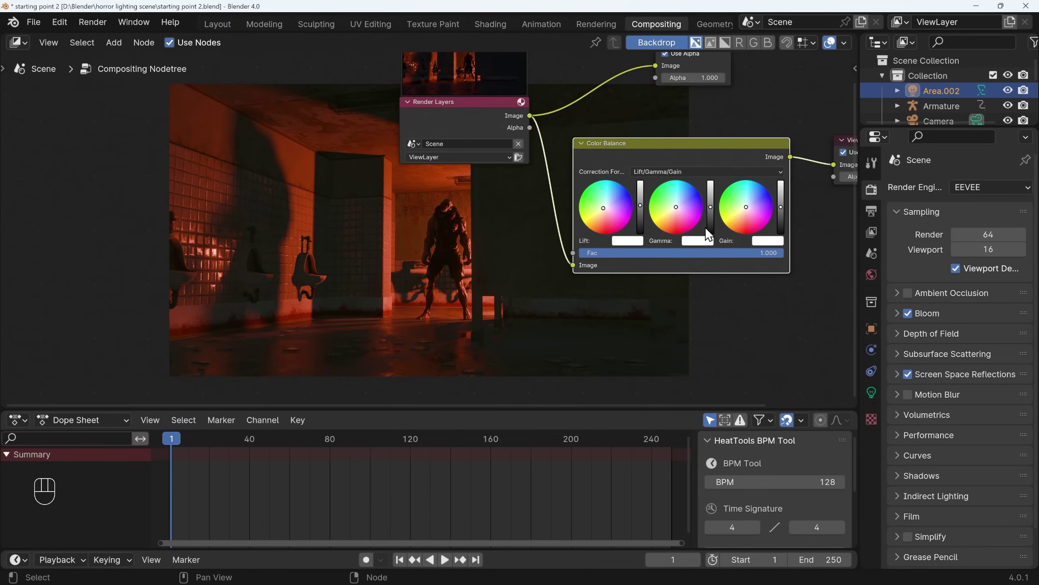
pyautogui.moveTo(709, 213); pyautogui.dragTo(709, 216)
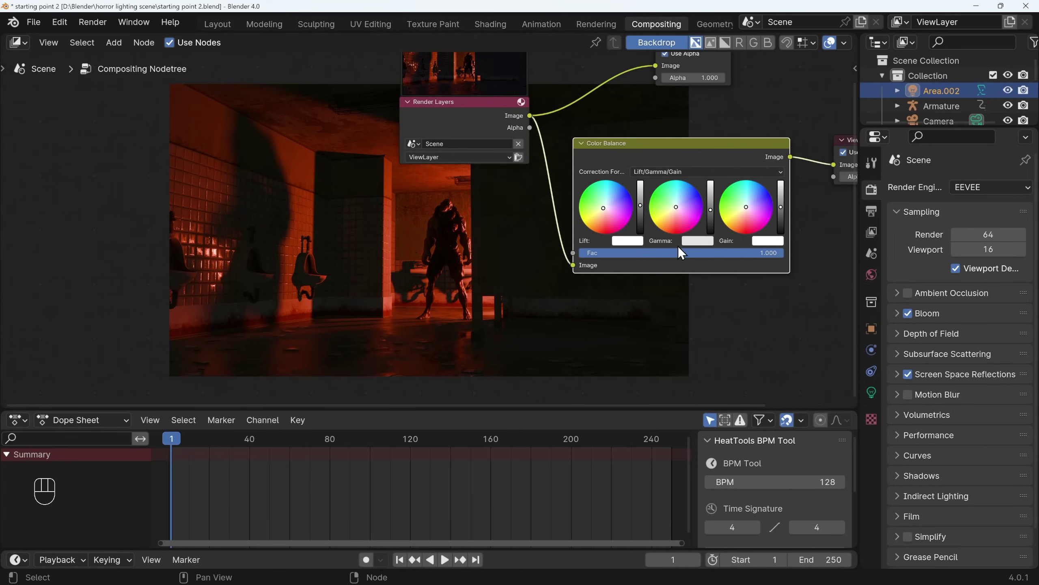
pyautogui.moveTo(747, 208)
pyautogui.mouseDown()
pyautogui.moveTo(748, 199)
pyautogui.moveTo(753, 207)
pyautogui.mouseUp()
# Step: Connect the Color Balance image to the Composite node, align the output nodes, and render the graded camera image
pyautogui.moveTo(752, 213); pyautogui.dragTo(686, 293, button='middle')
pyautogui.moveTo(675, 237); pyautogui.dragTo(540, 145)
pyautogui.moveTo(568, 145); pyautogui.dragTo(746, 140)
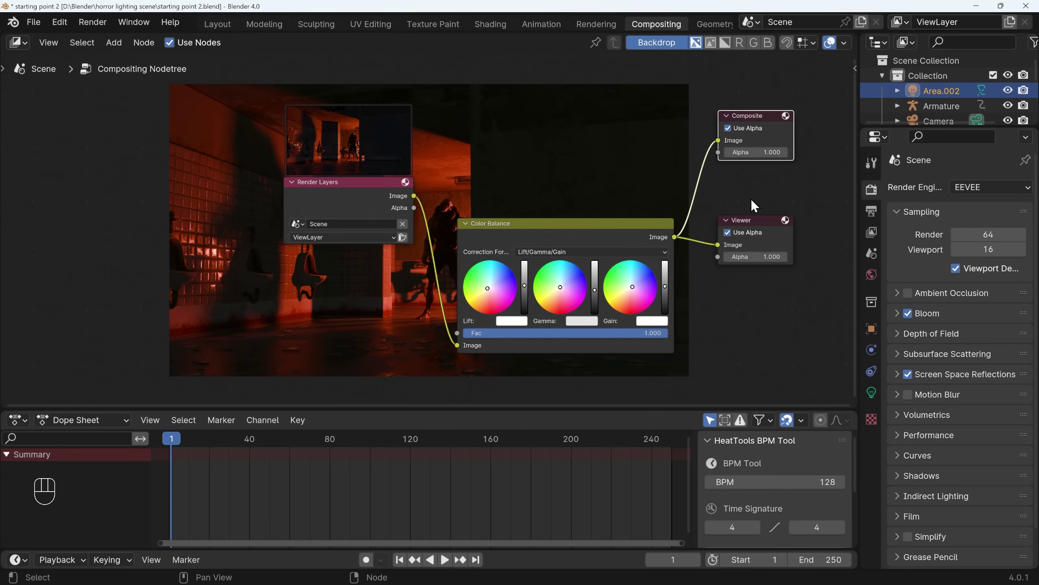
pyautogui.moveTo(748, 221); pyautogui.dragTo(750, 223)
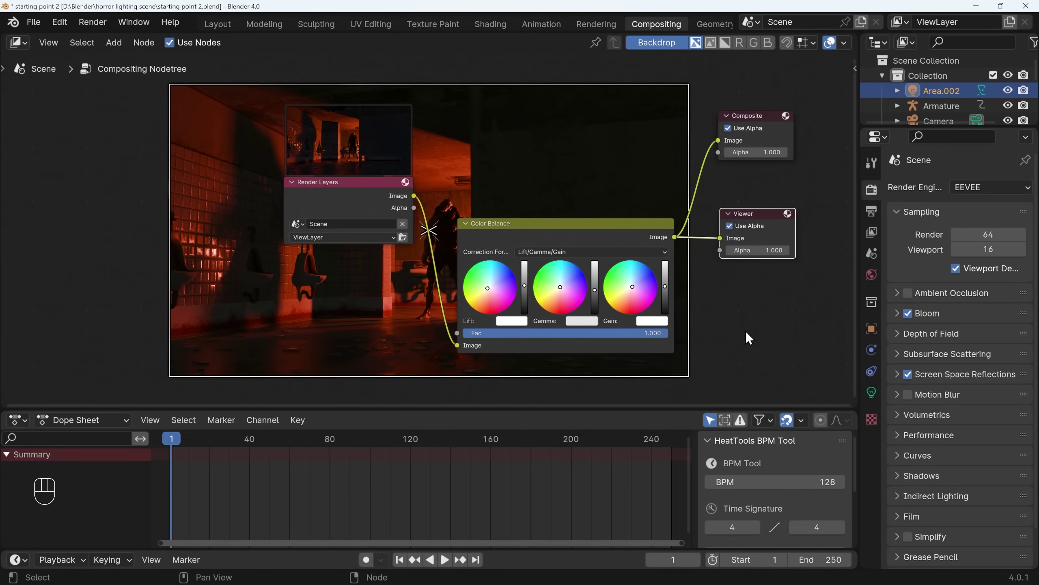
pyautogui.press('F12')
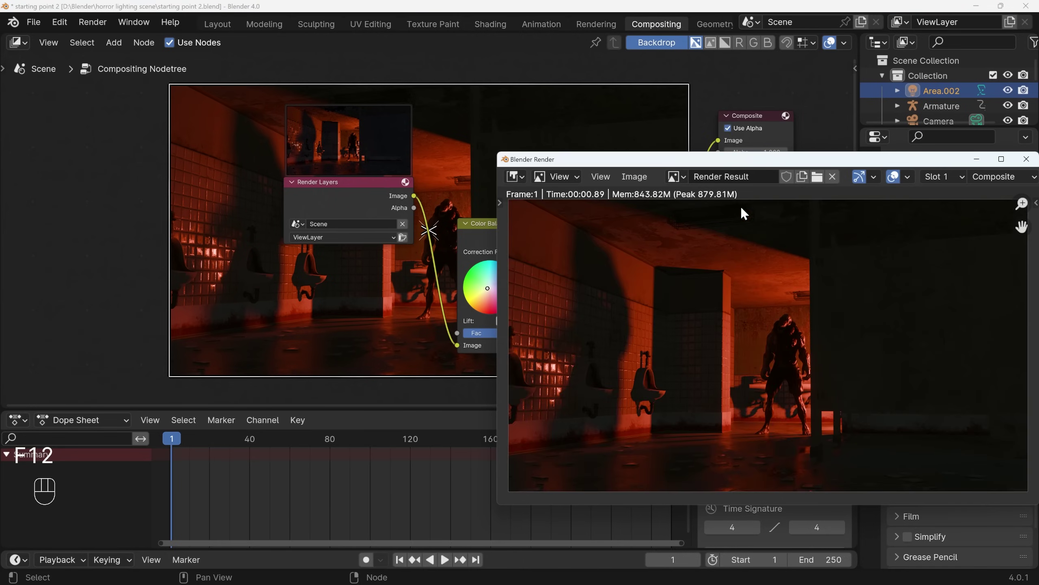
pyautogui.moveTo(742, 160); pyautogui.dragTo(654, 144)
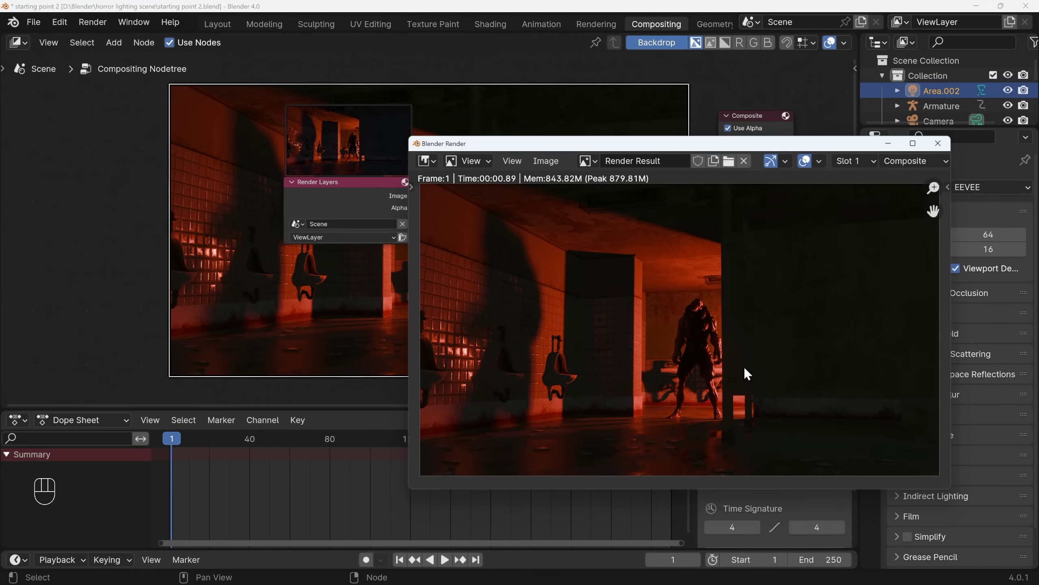